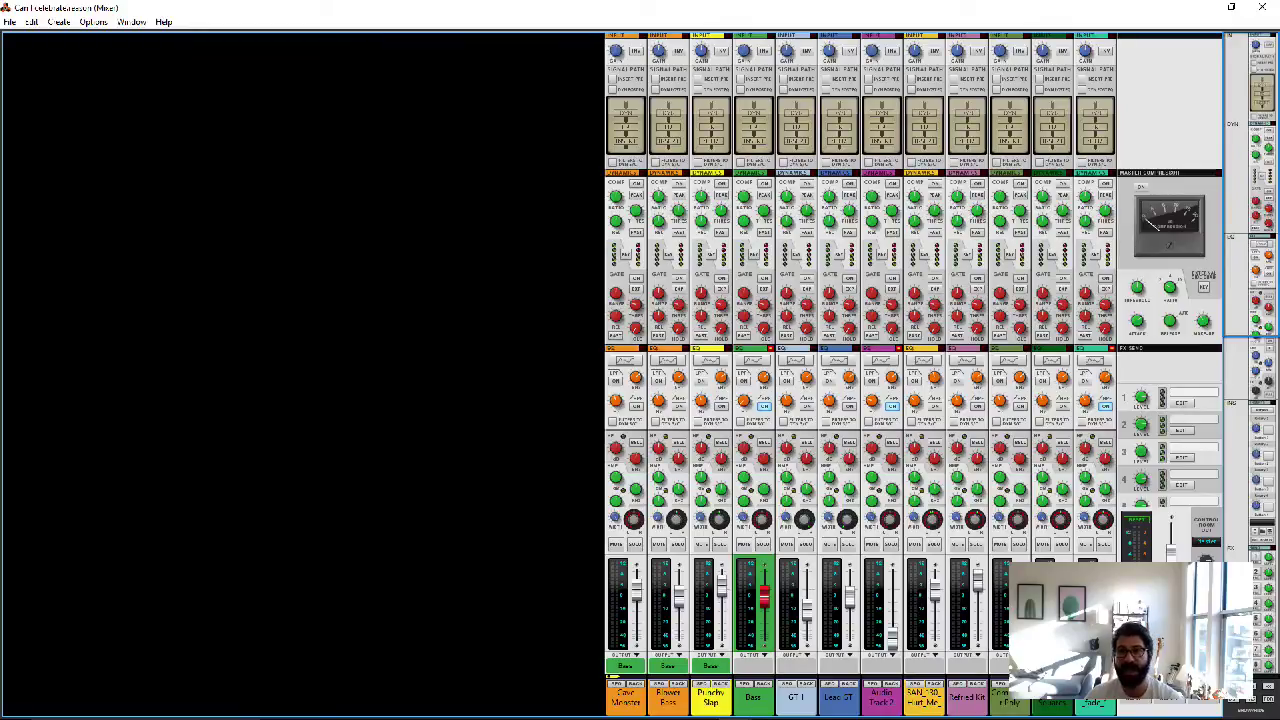
# Look over the mixer's channel strip sections, from input and dynamics down to EQ, inserts and sends
pyautogui.scroll(-3, 942, 272)
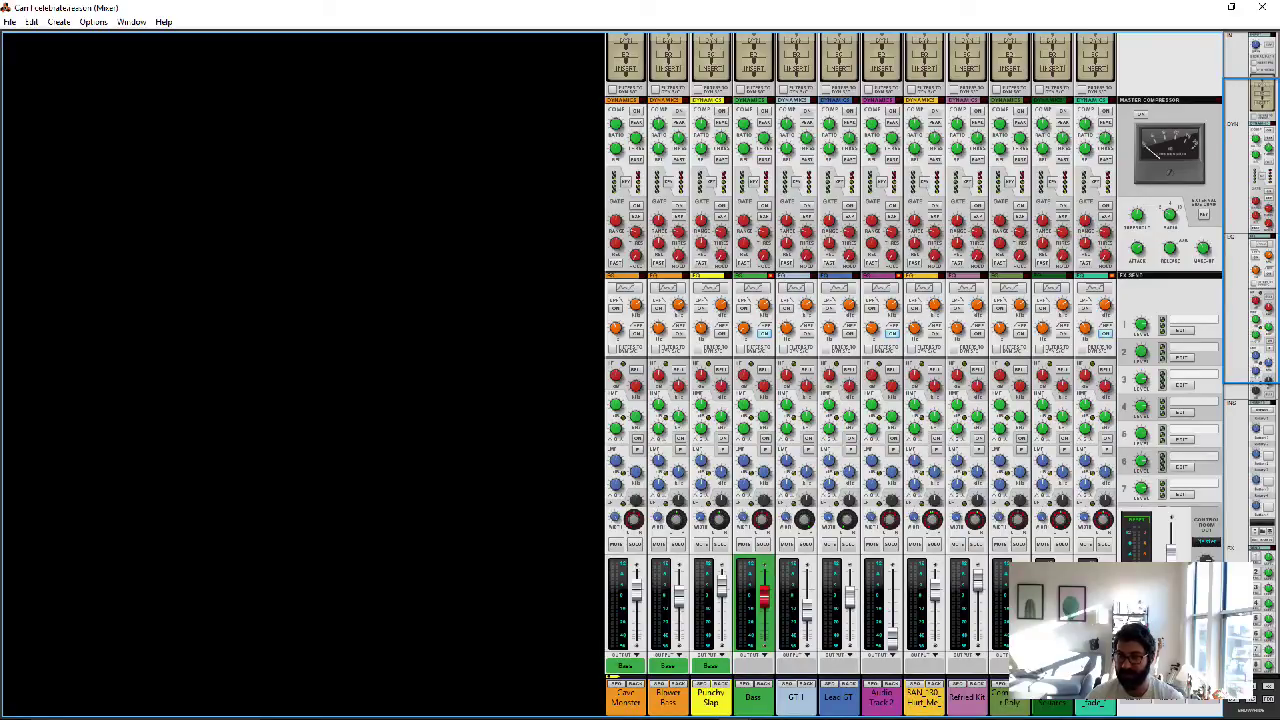
pyautogui.scroll(-10, 942, 272)
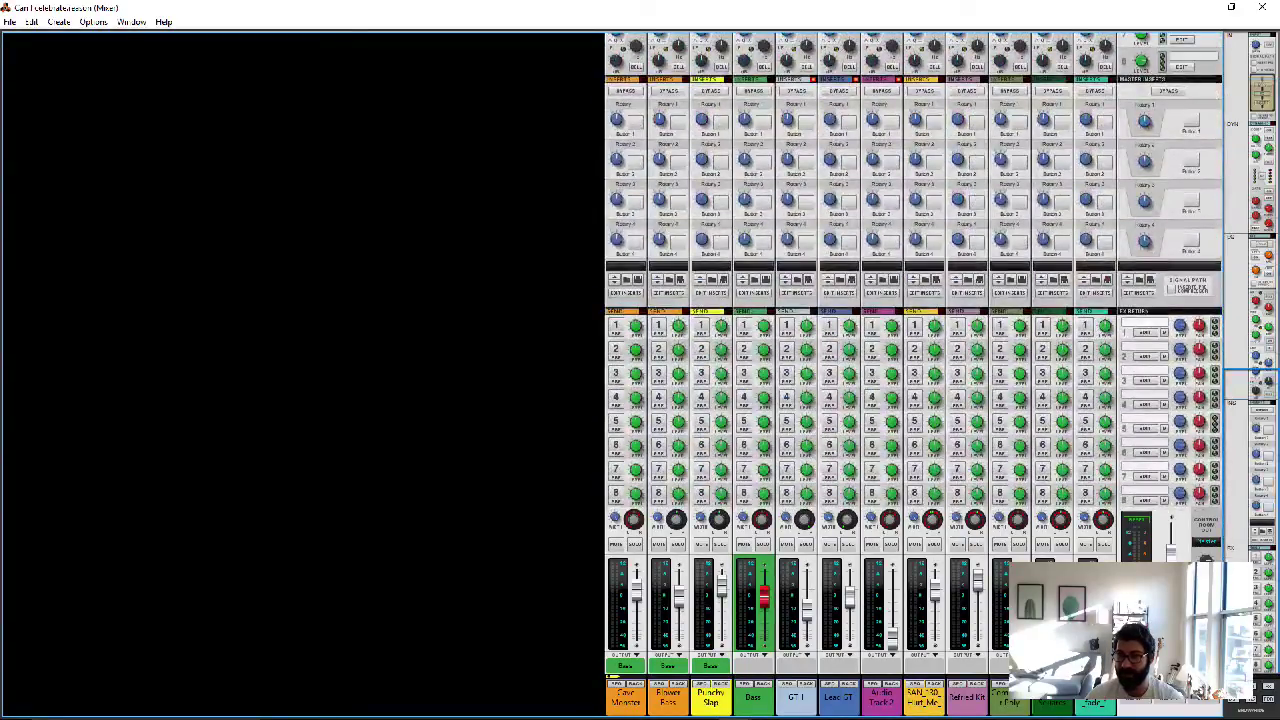
pyautogui.scroll(13, 912, 272)
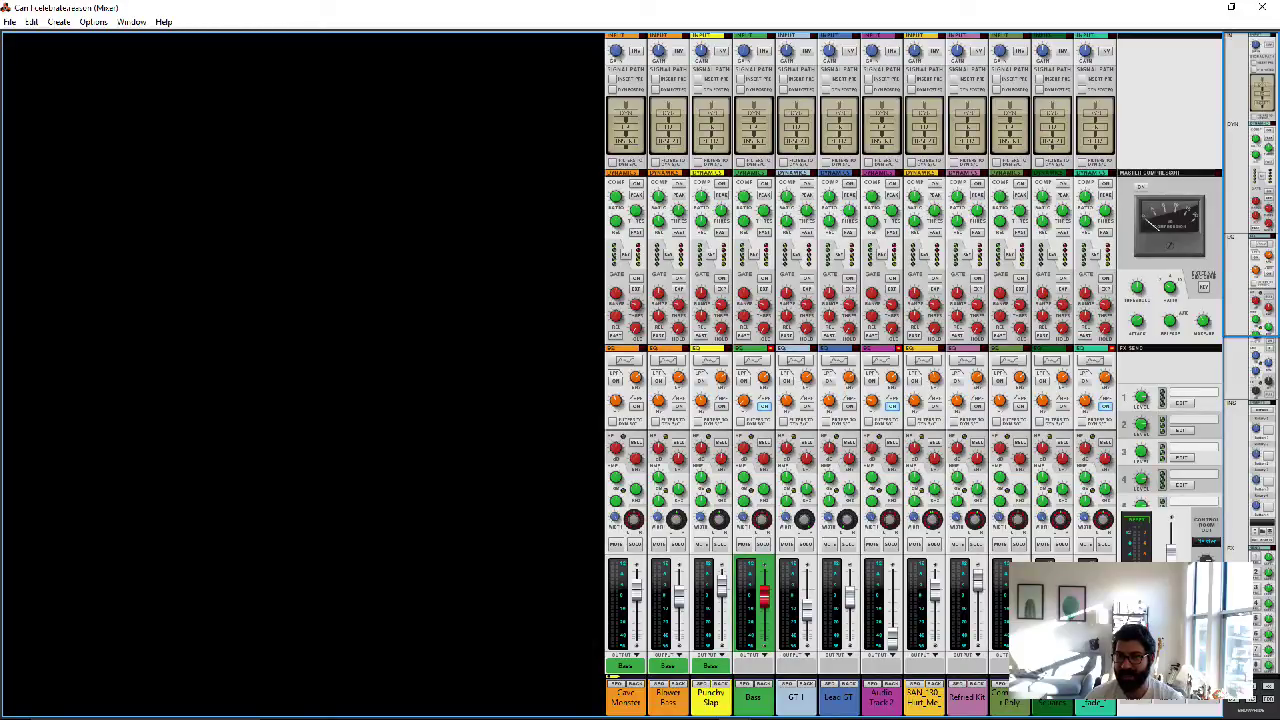
pyautogui.scroll(-8, 912, 272)
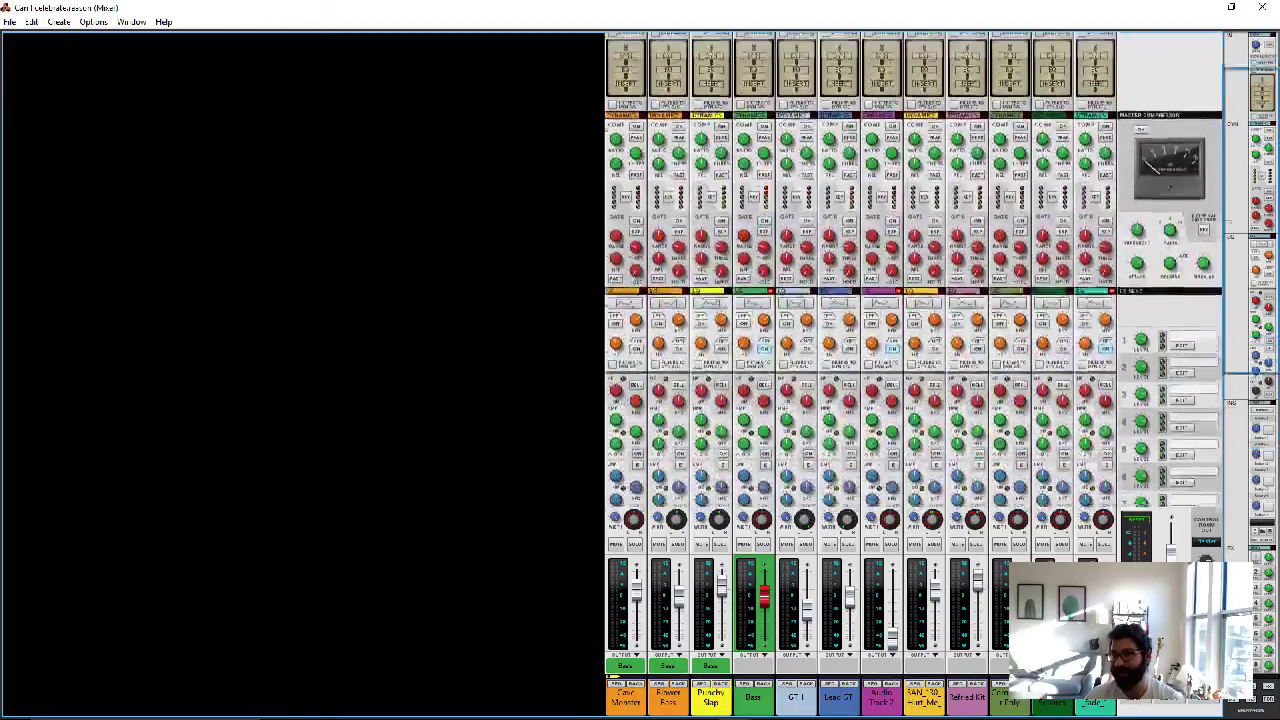
pyautogui.scroll(8, 912, 272)
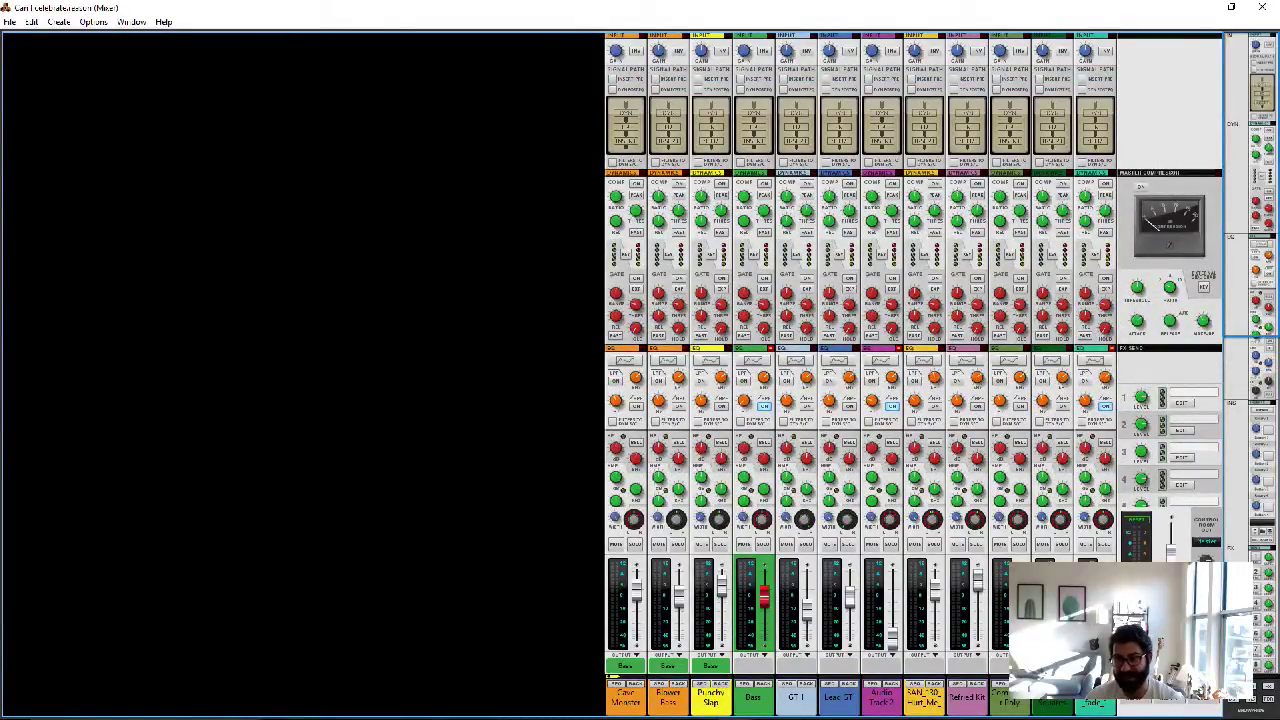
pyautogui.scroll(-10, 912, 272)
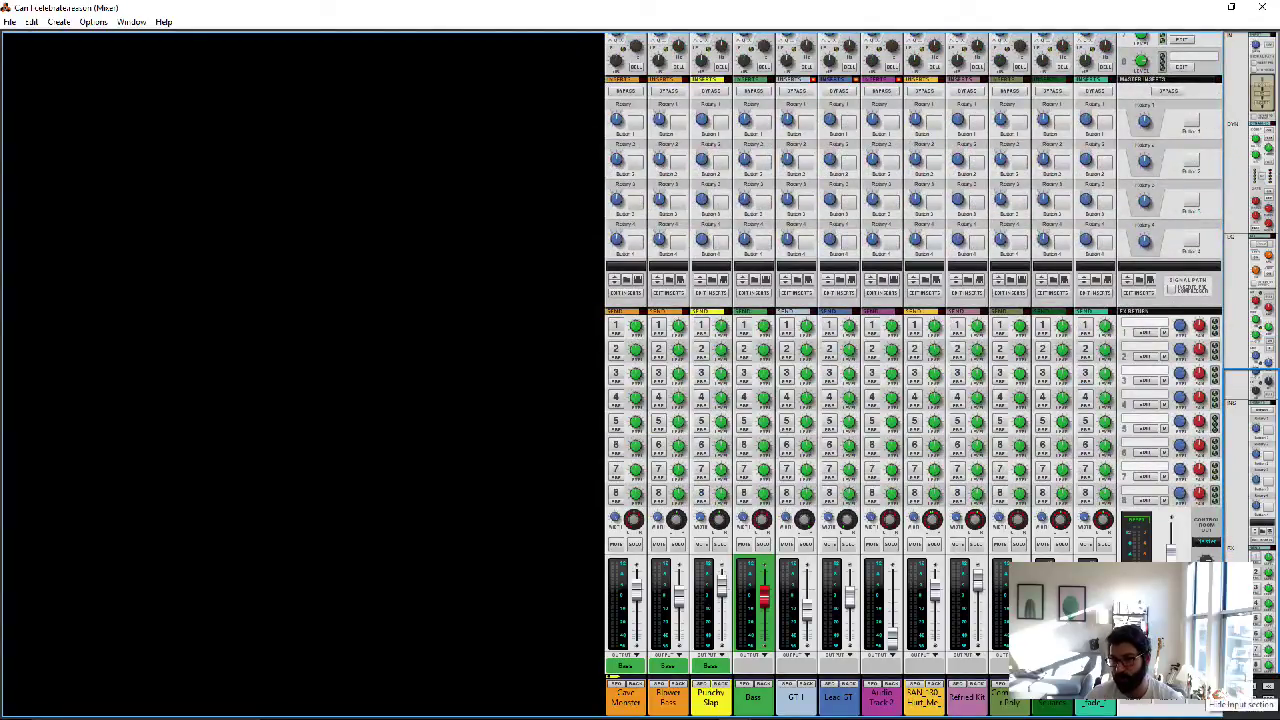
# Hide the input, dynamics, EQ, inserts and sends sections of the mixer, leaving only the fader section
pyautogui.click(1215, 690)
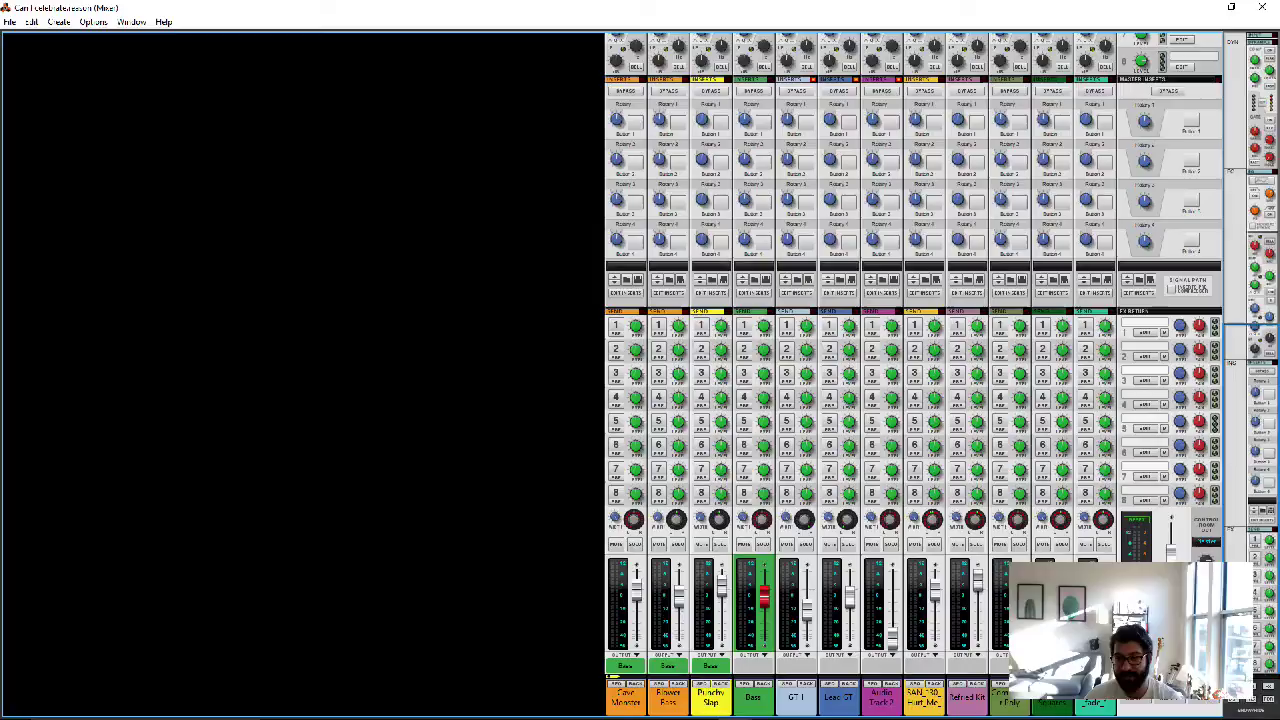
pyautogui.click(1268, 686)
pyautogui.click(1252, 698)
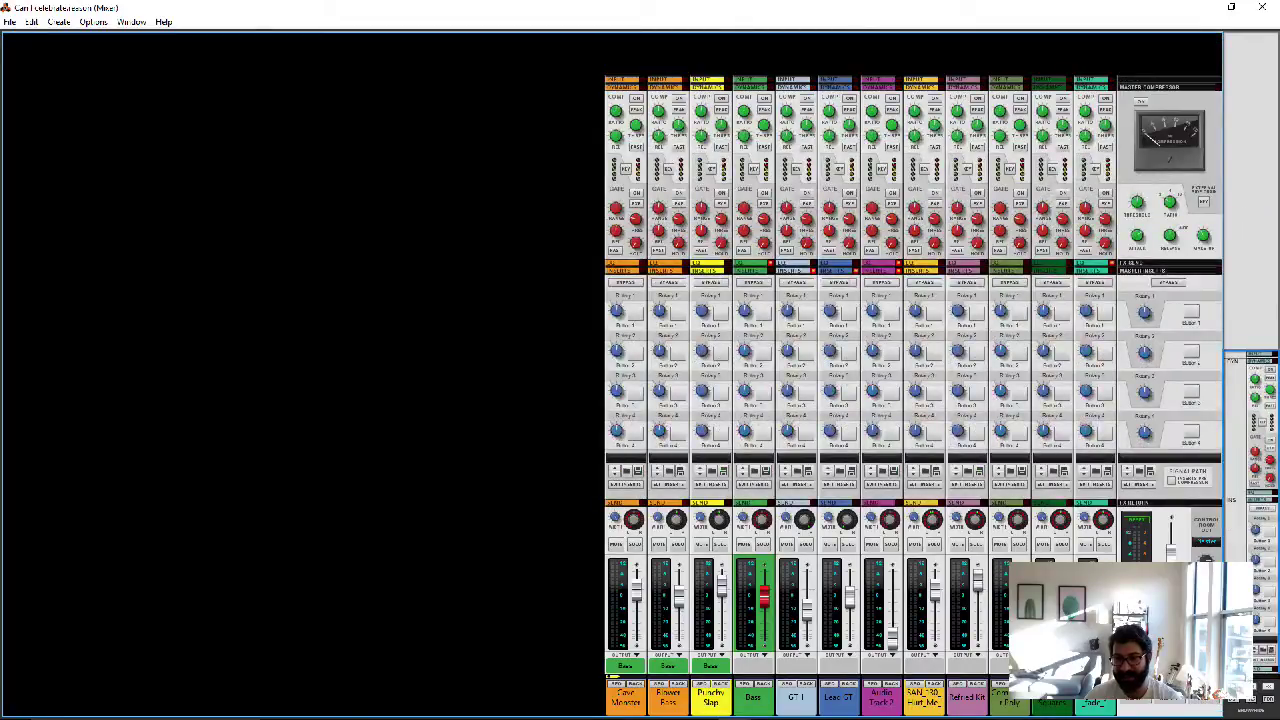
pyautogui.click(1236, 698)
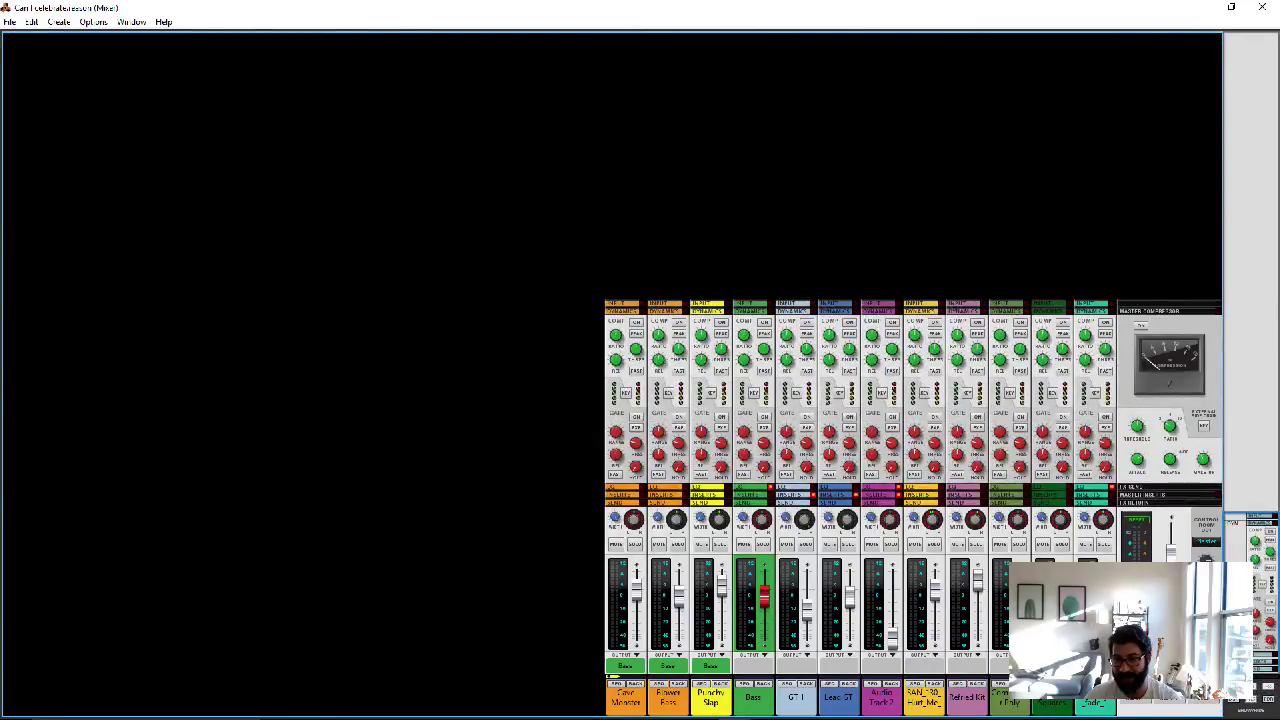
pyautogui.click(1260, 690)
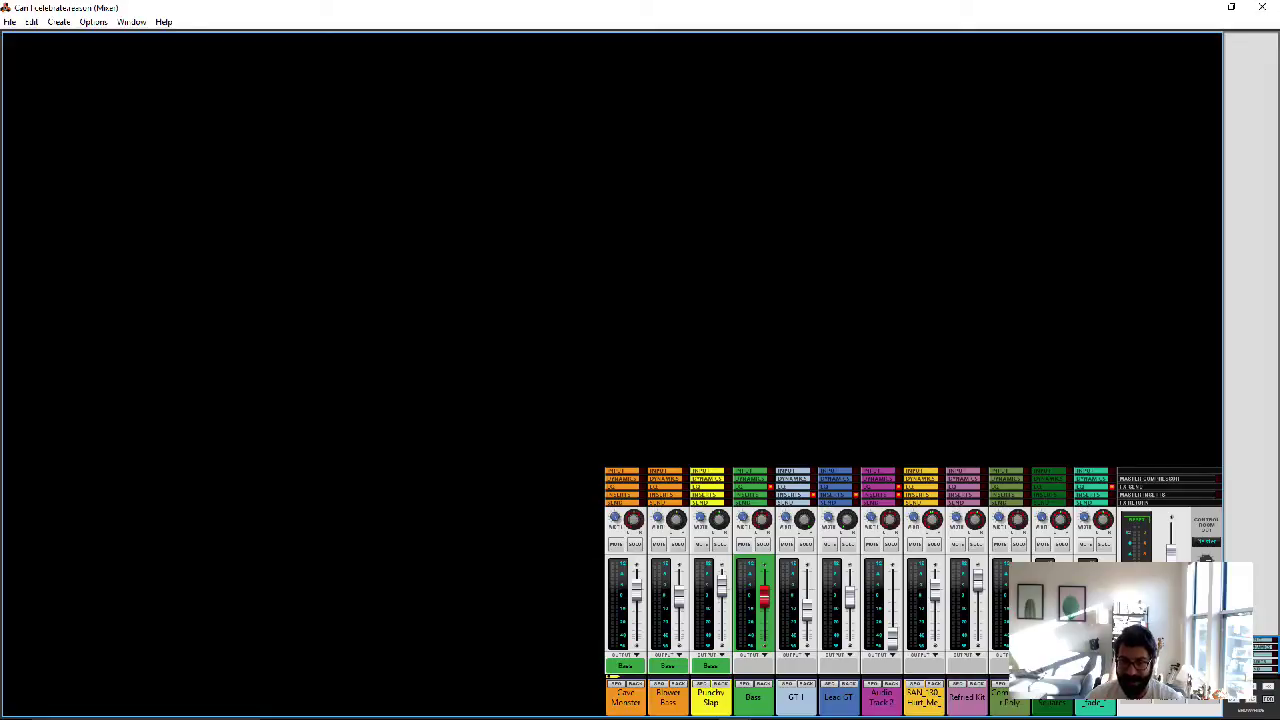
pyautogui.doubleClick(625, 698)
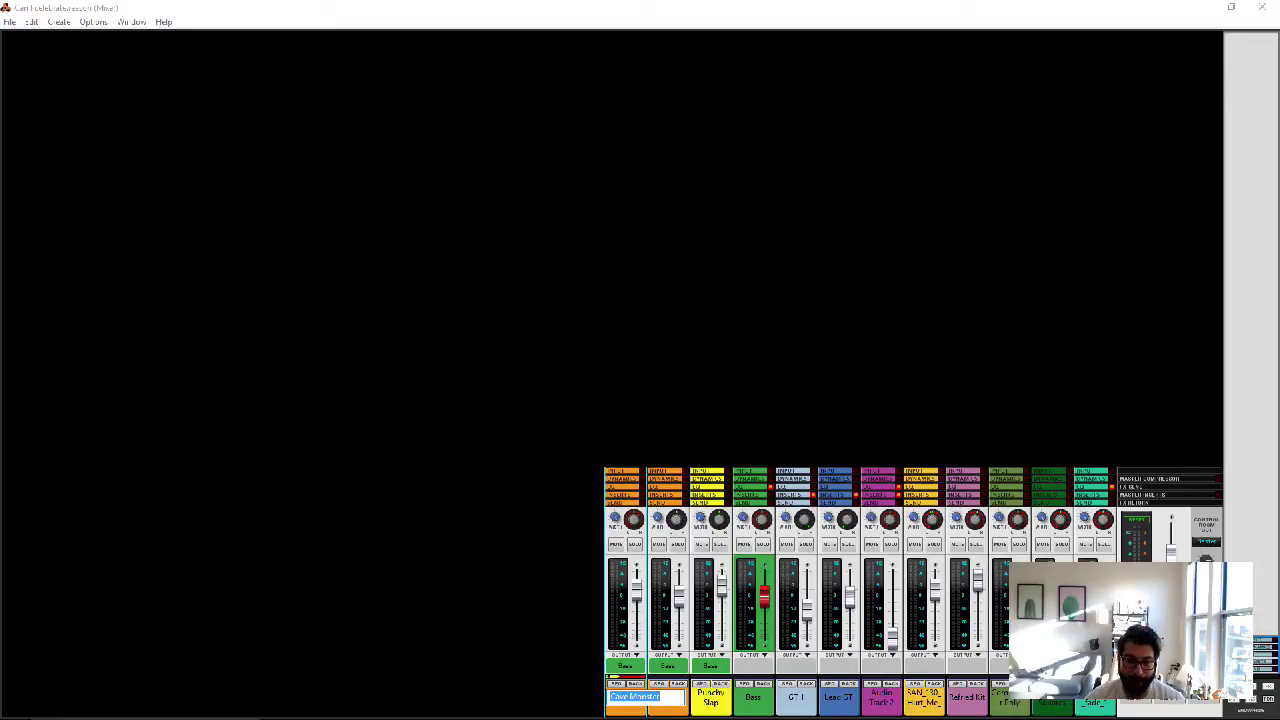
pyautogui.click(710, 697)
pyautogui.click(625, 697)
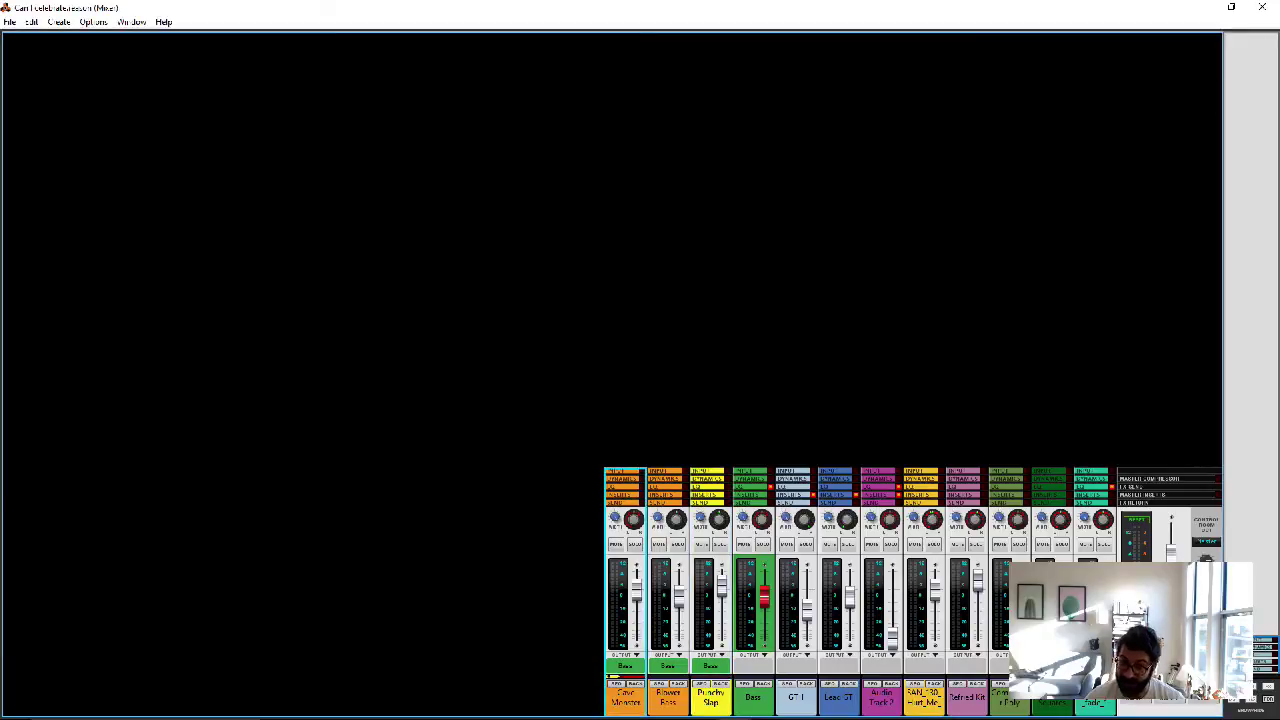
pyautogui.keyDown('shift'); pyautogui.click(755, 695); pyautogui.keyUp('shift')
pyautogui.doubleClick(755, 695)
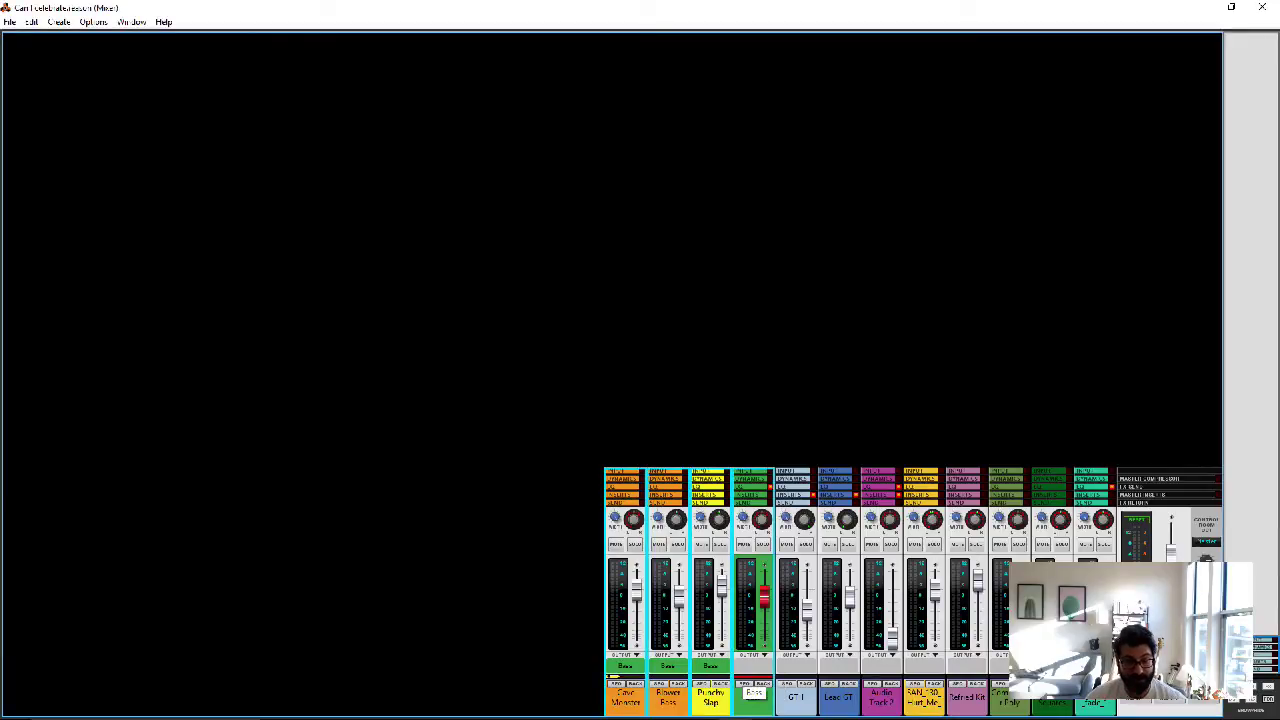
pyautogui.press('Return')
pyautogui.click(625, 697)
pyautogui.keyDown('shift'); pyautogui.click(711, 697); pyautogui.keyUp('shift')
pyautogui.click(795, 697)
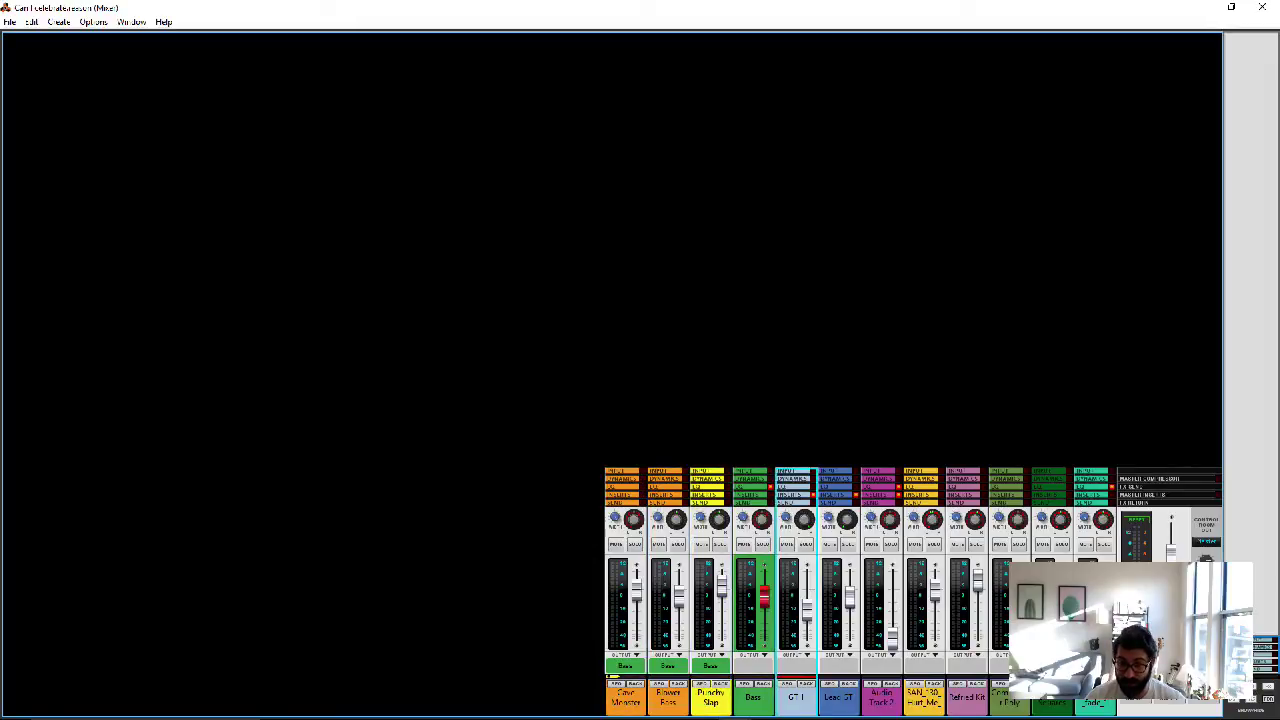
# Set the channel color of the three channels routed to the Bass bus to Kelly Green
pyautogui.press('alt')
pyautogui.keyDown('ctrl'); pyautogui.click(711, 697); pyautogui.keyUp('ctrl')
pyautogui.keyDown('ctrl'); pyautogui.click(668, 697); pyautogui.keyUp('ctrl')
pyautogui.keyDown('ctrl'); pyautogui.doubleClick(625, 697); pyautogui.keyUp('ctrl')
pyautogui.click(625, 626)
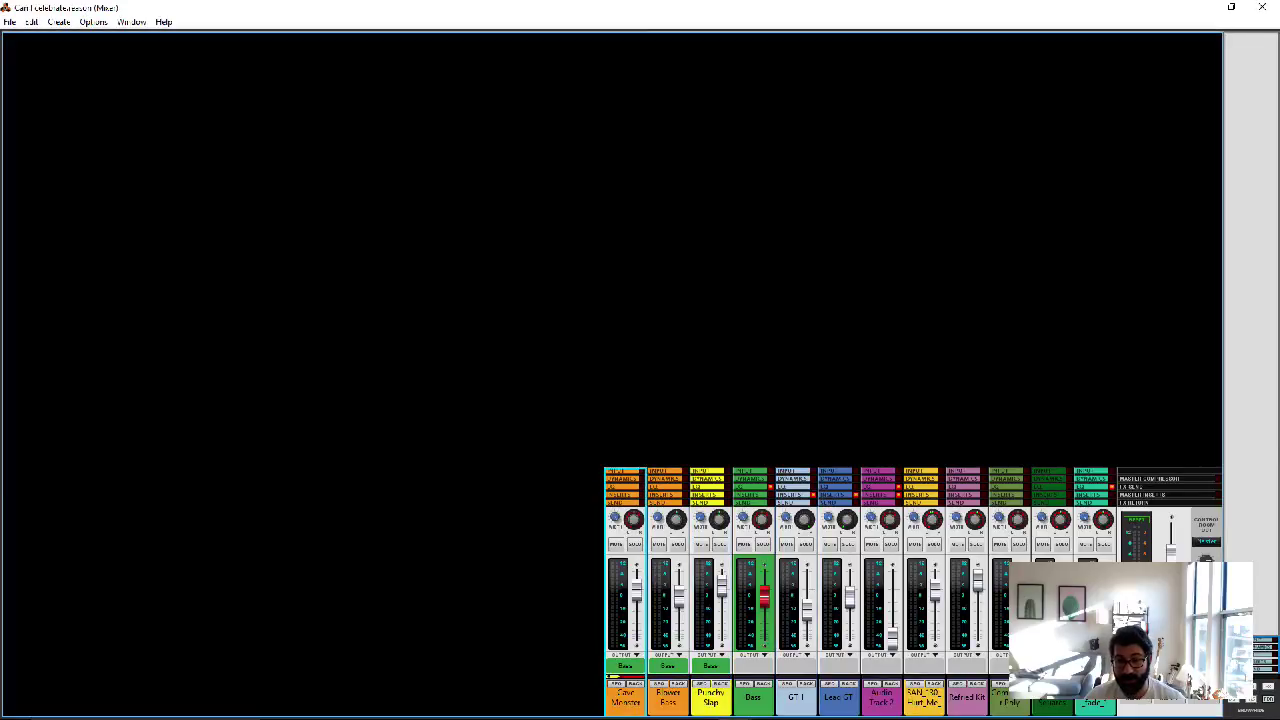
pyautogui.rightClick(701, 700)
pyautogui.moveTo(780, 692)
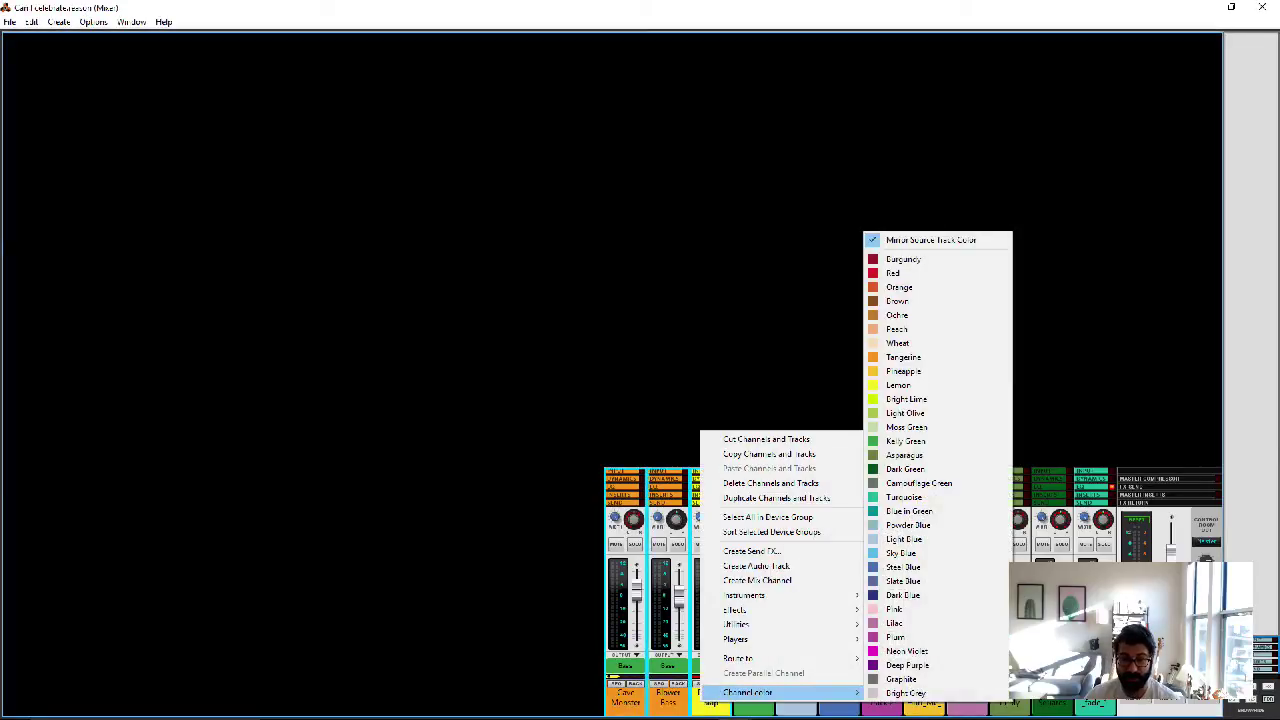
pyautogui.click(905, 441)
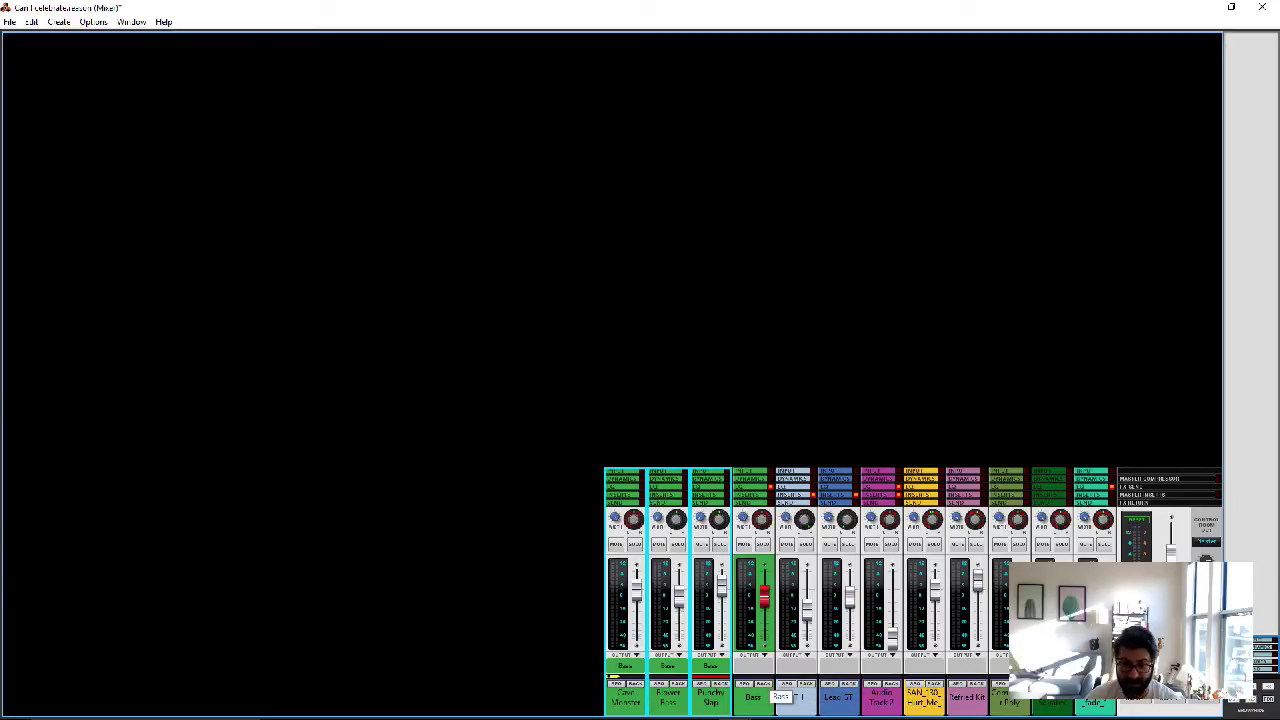
# Select the Bass bus channel and review the output routing choices of the Cave Monster channel, keeping its routing to Bass
pyautogui.click(762, 694)
pyautogui.moveTo(762, 694)
pyautogui.mouseDown()
pyautogui.moveTo(1090, 694)
pyautogui.moveTo(745, 700)
pyautogui.mouseUp()
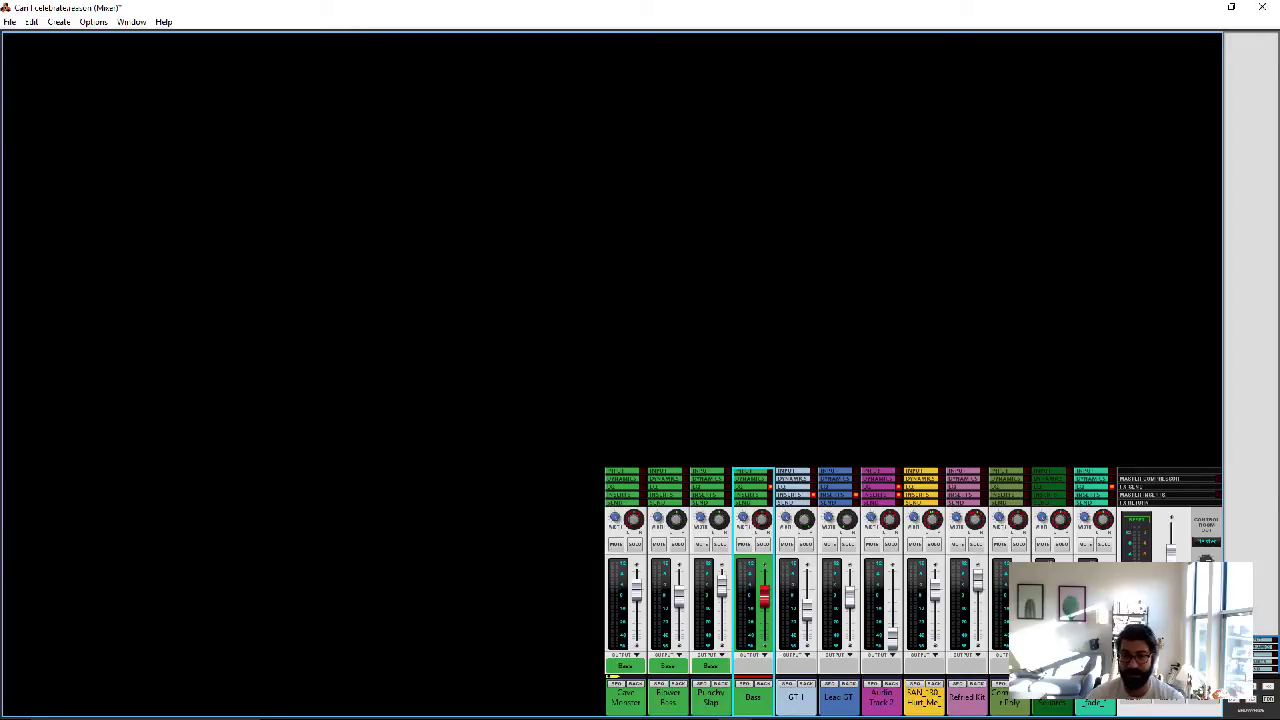
pyautogui.click(630, 664)
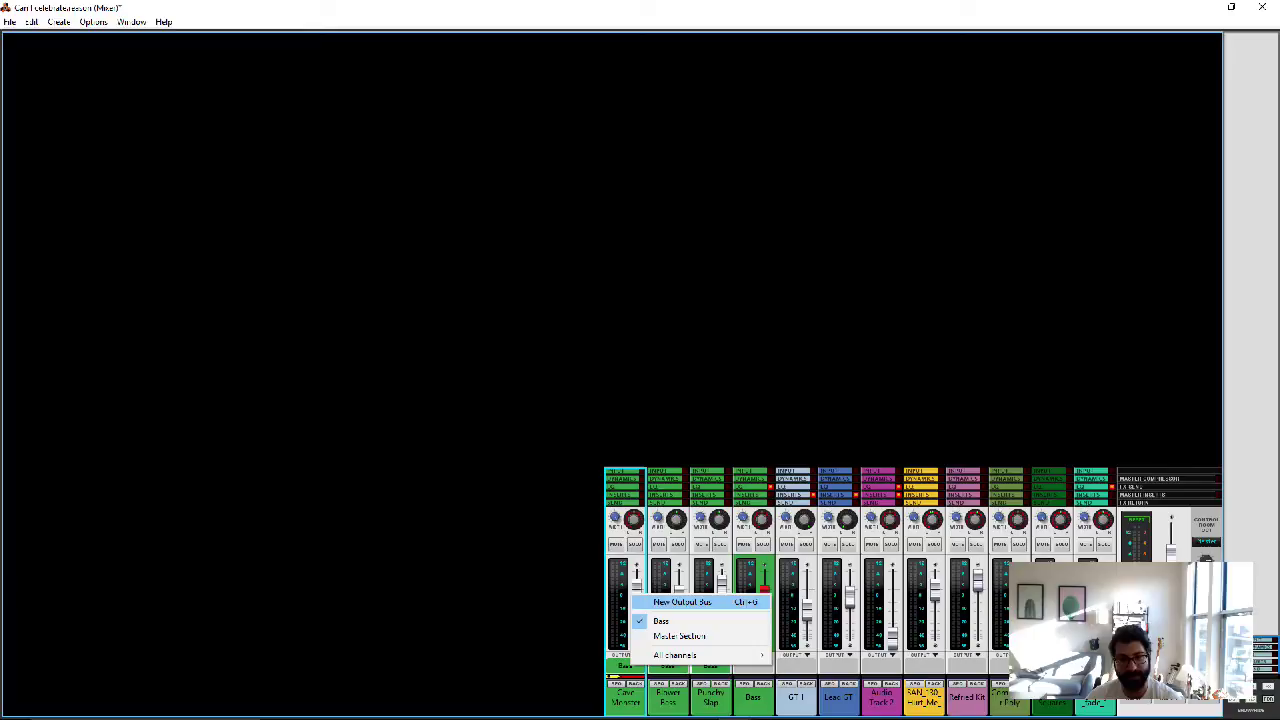
pyautogui.click(616, 662)
pyautogui.click(678, 627)
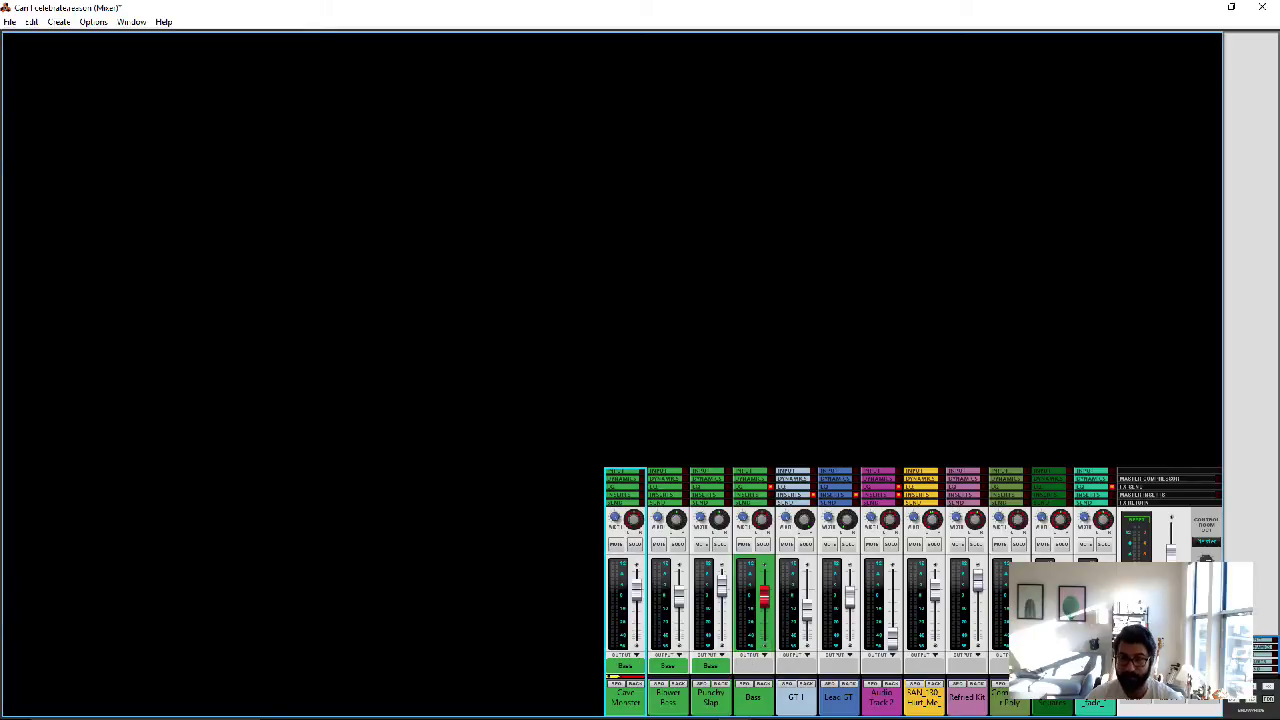
pyautogui.click(633, 659)
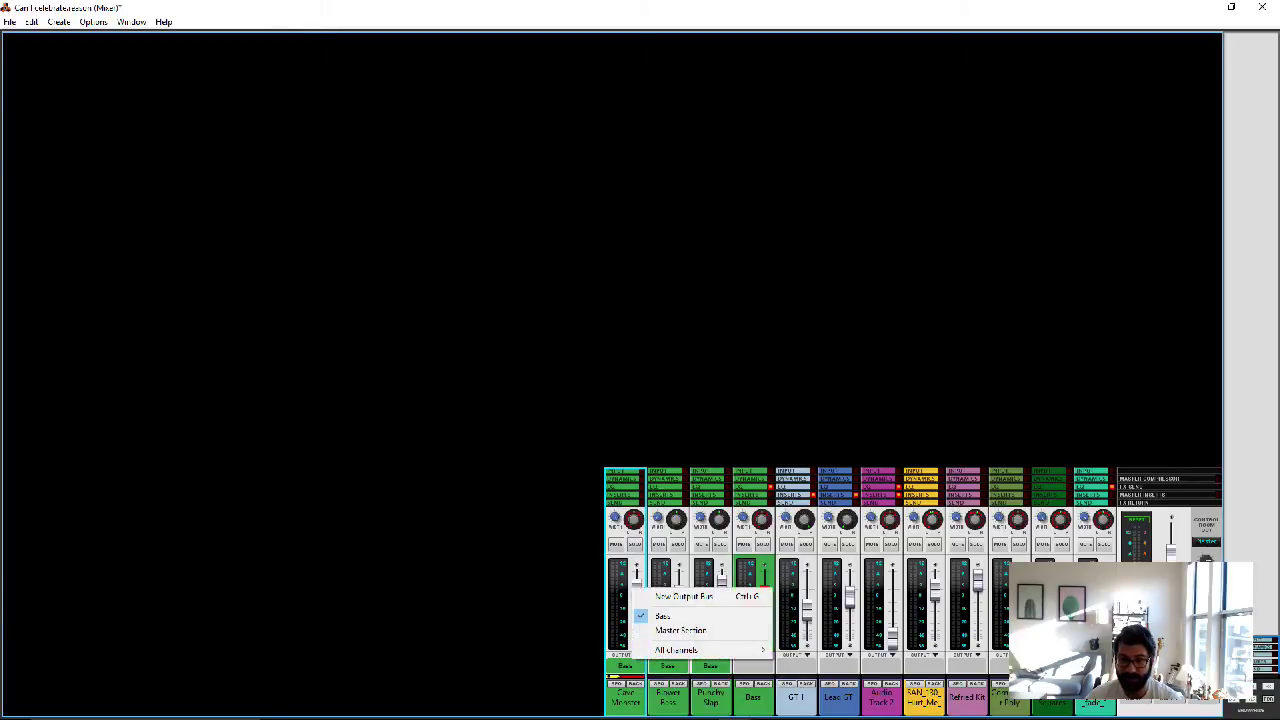
pyautogui.rightClick(609, 596)
pyautogui.press('Escape')
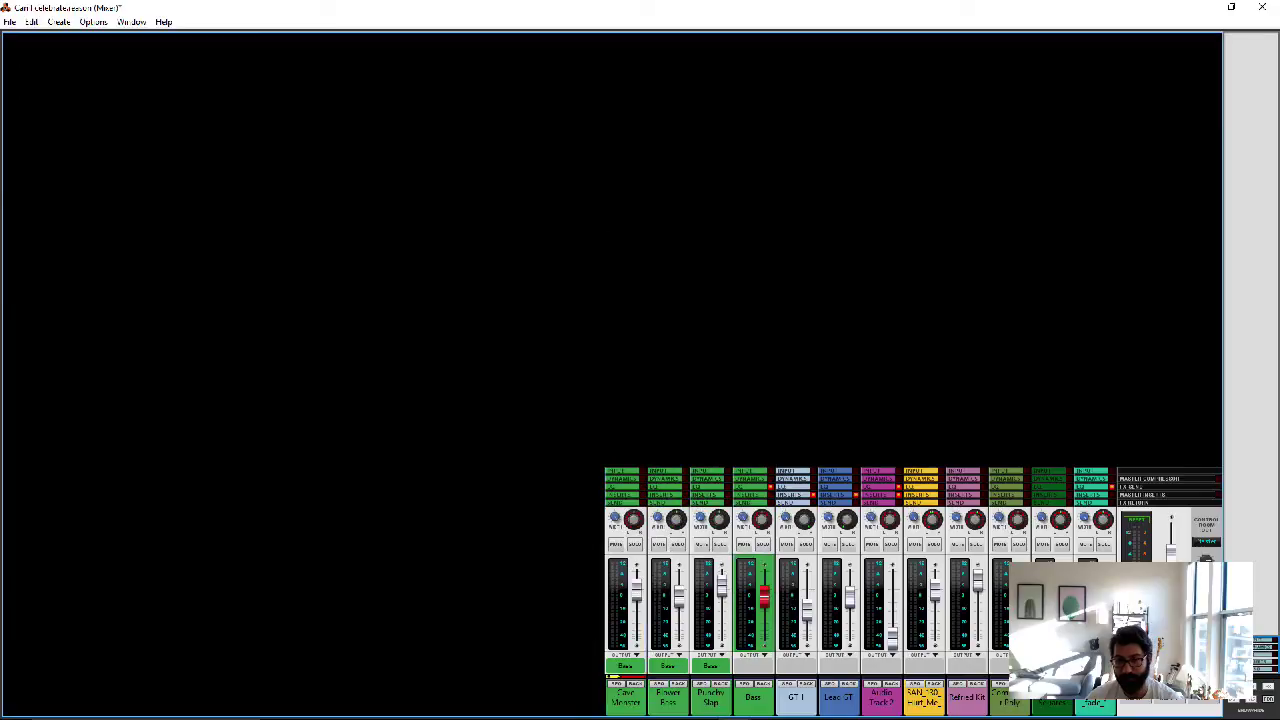
# Create a parallel channel from the Cave Monster channel
pyautogui.rightClick(636, 553)
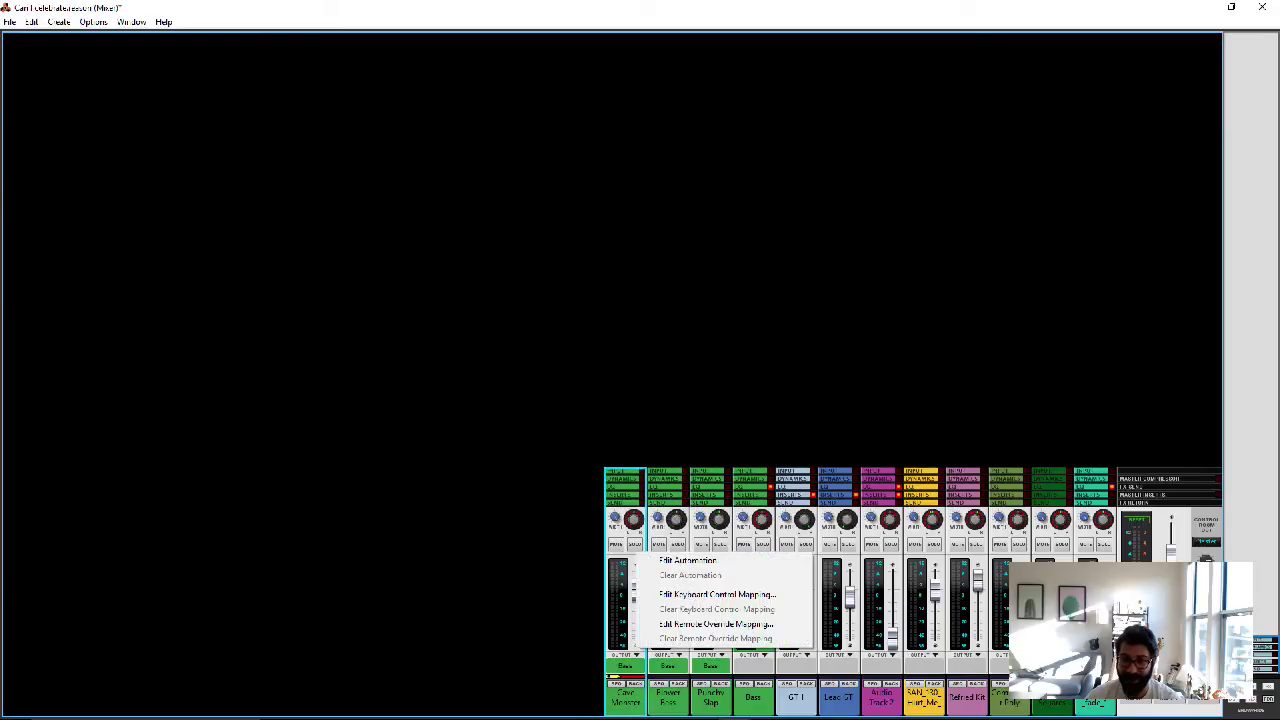
pyautogui.rightClick(618, 529)
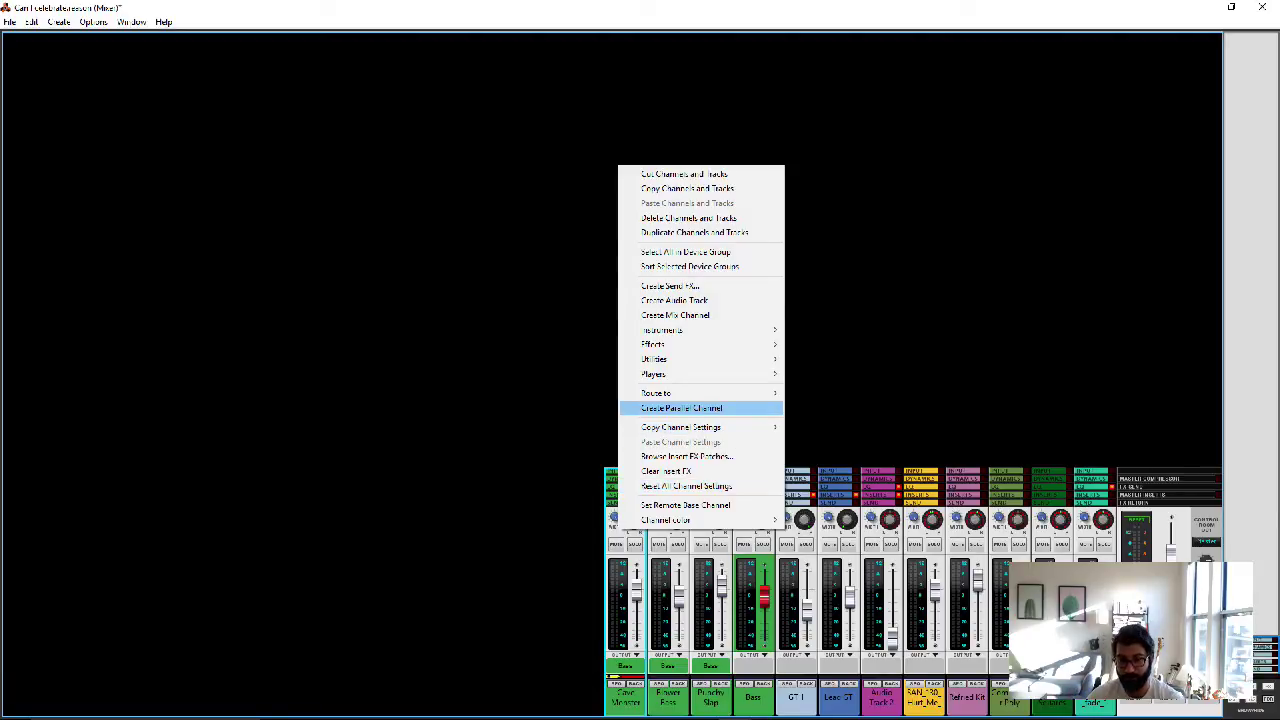
pyautogui.rightClick(606, 530)
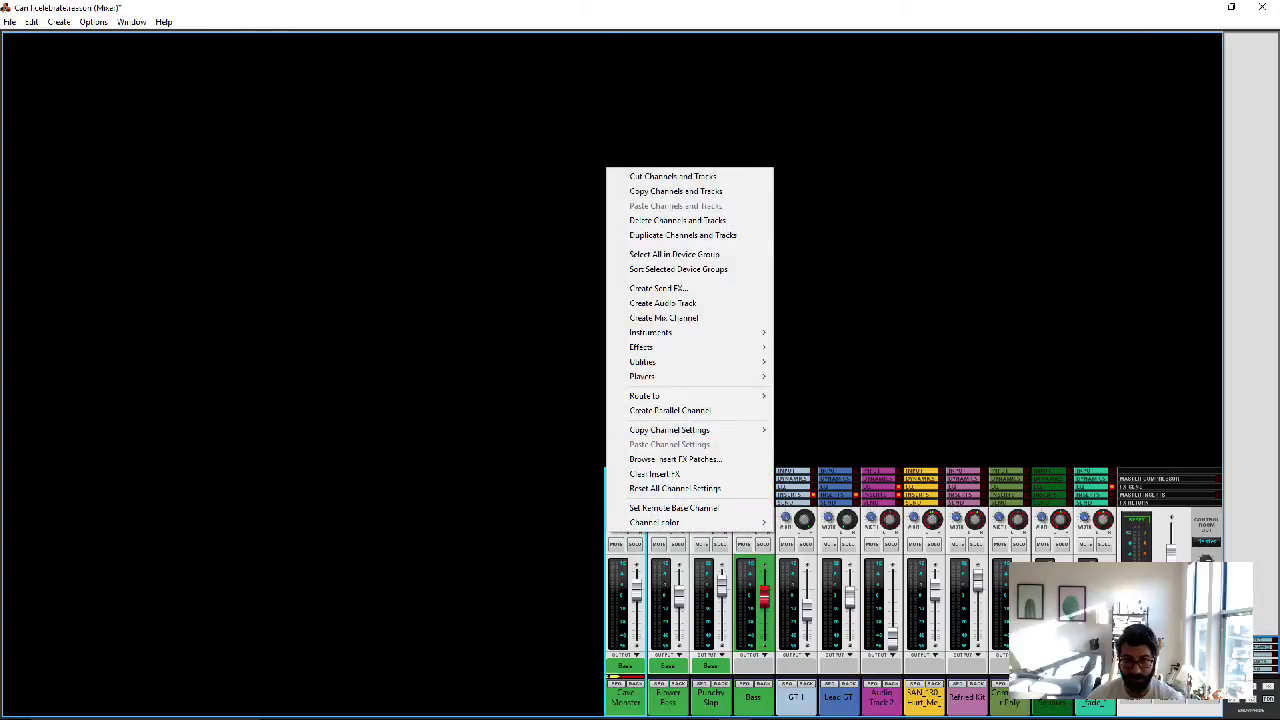
pyautogui.moveTo(700, 376)
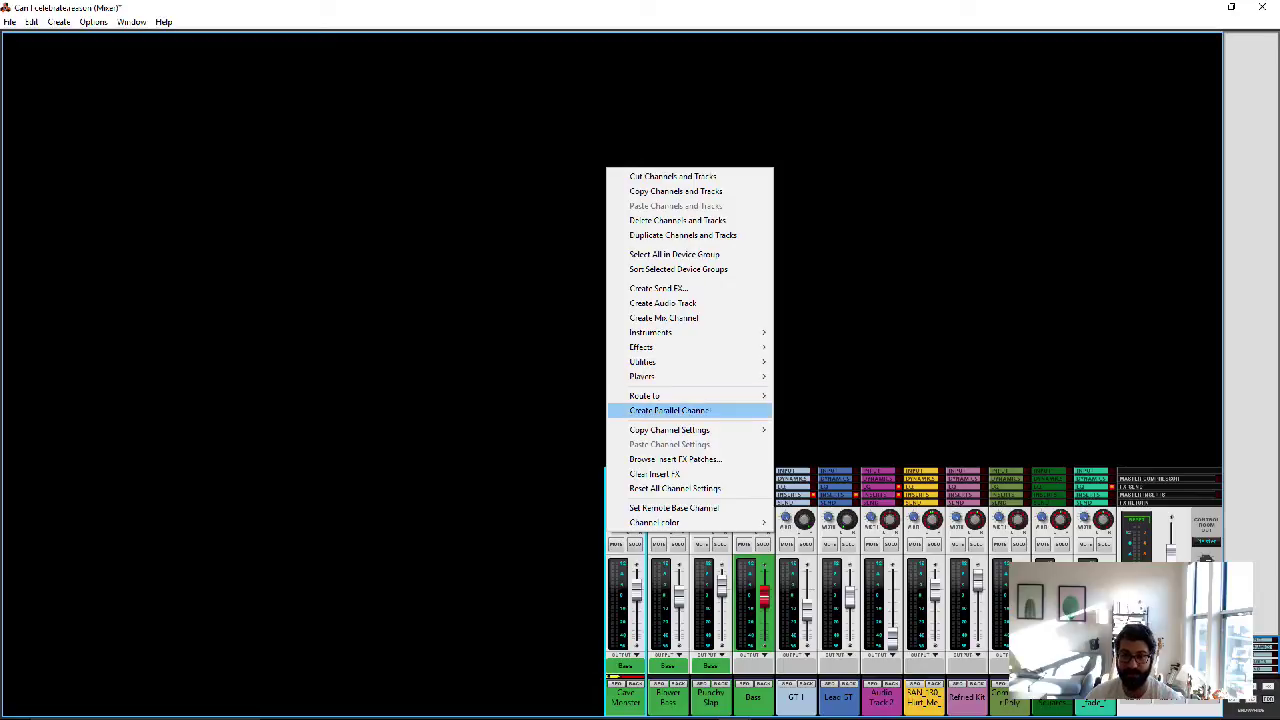
pyautogui.click(668, 410)
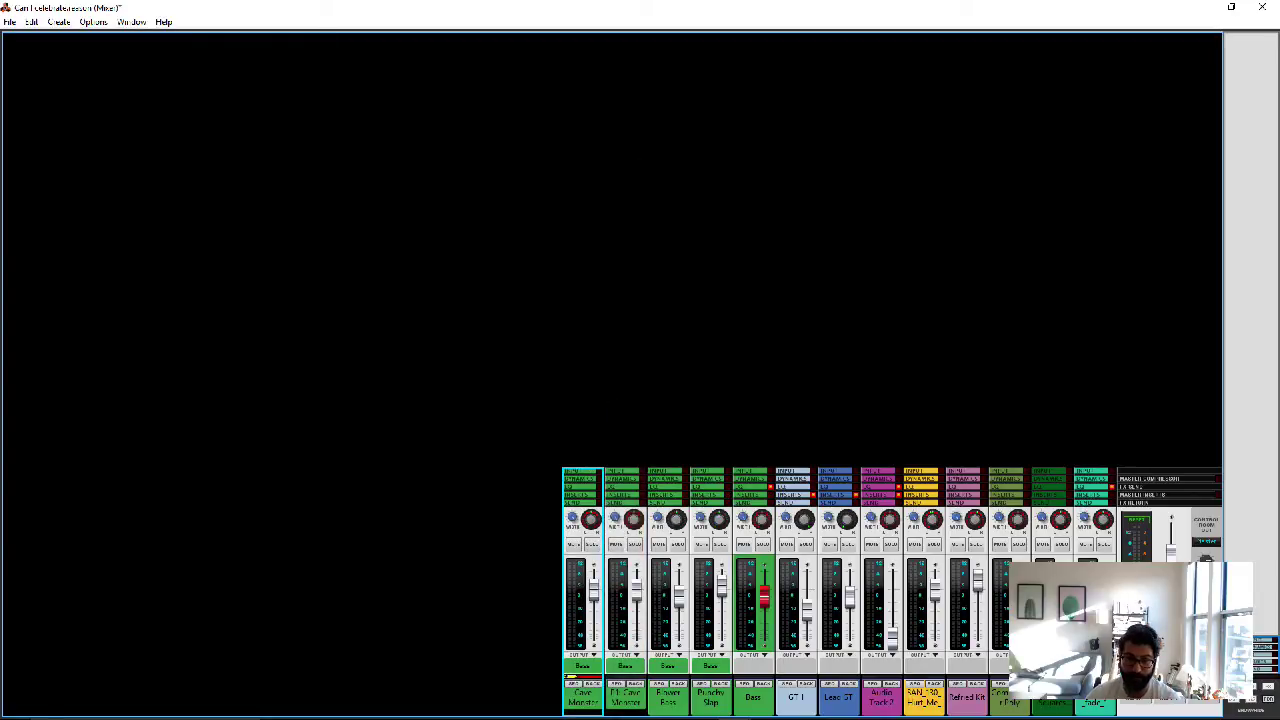
# Delete the parallel copy of the Cave Monster channel
pyautogui.click(625, 697)
pyautogui.press('Delete')
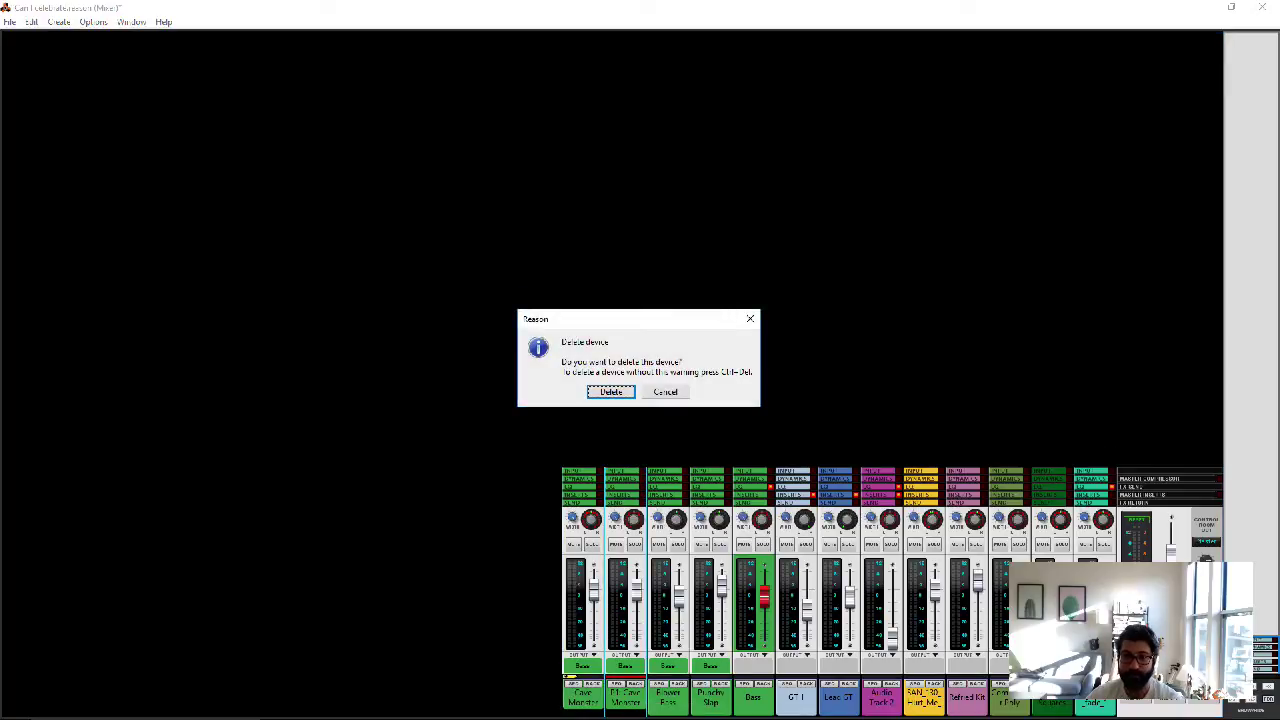
pyautogui.press('Return')
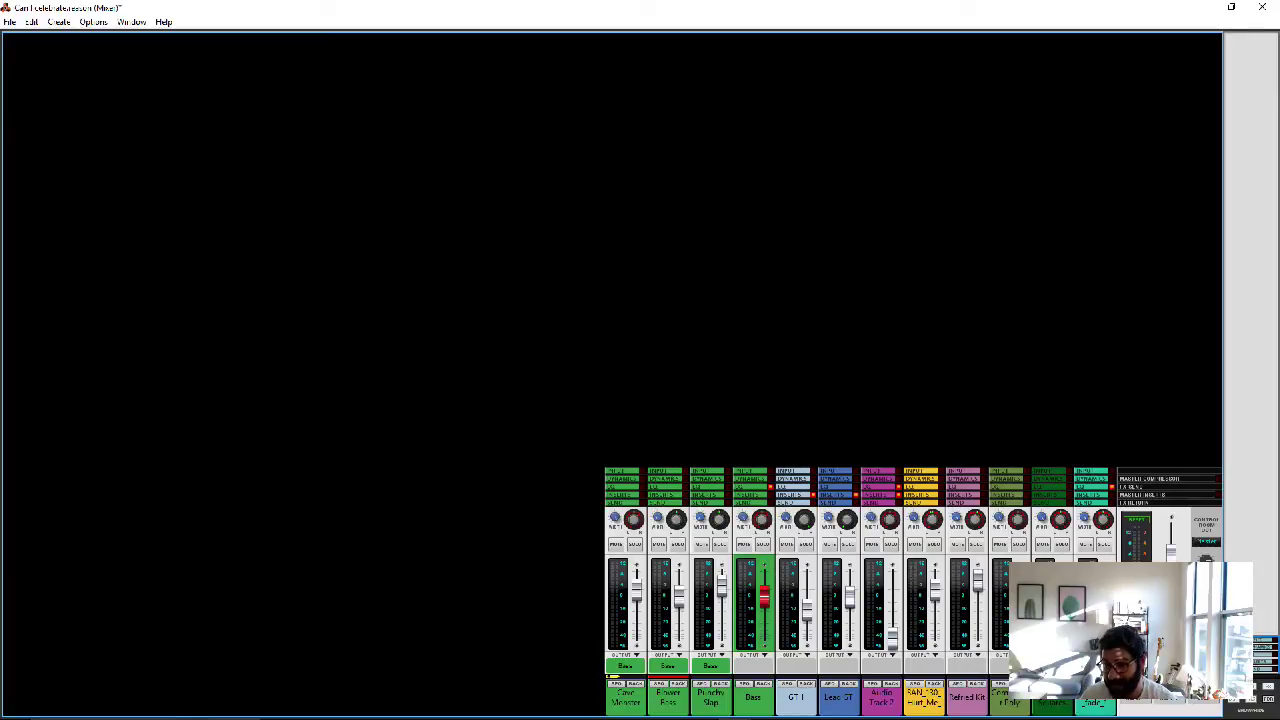
# Examine the master section's frequency spectrum in the Spectrum EQ window during playback, and close the window
pyautogui.click(1169, 530)
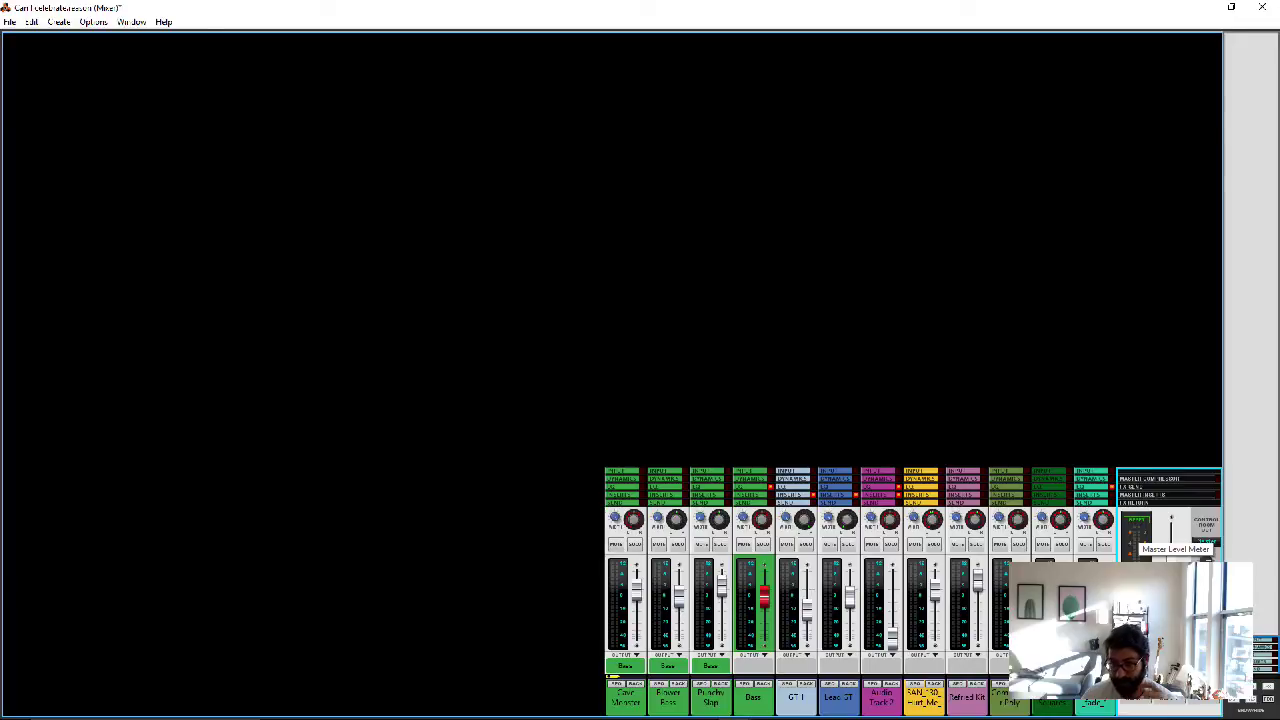
pyautogui.press('F2')
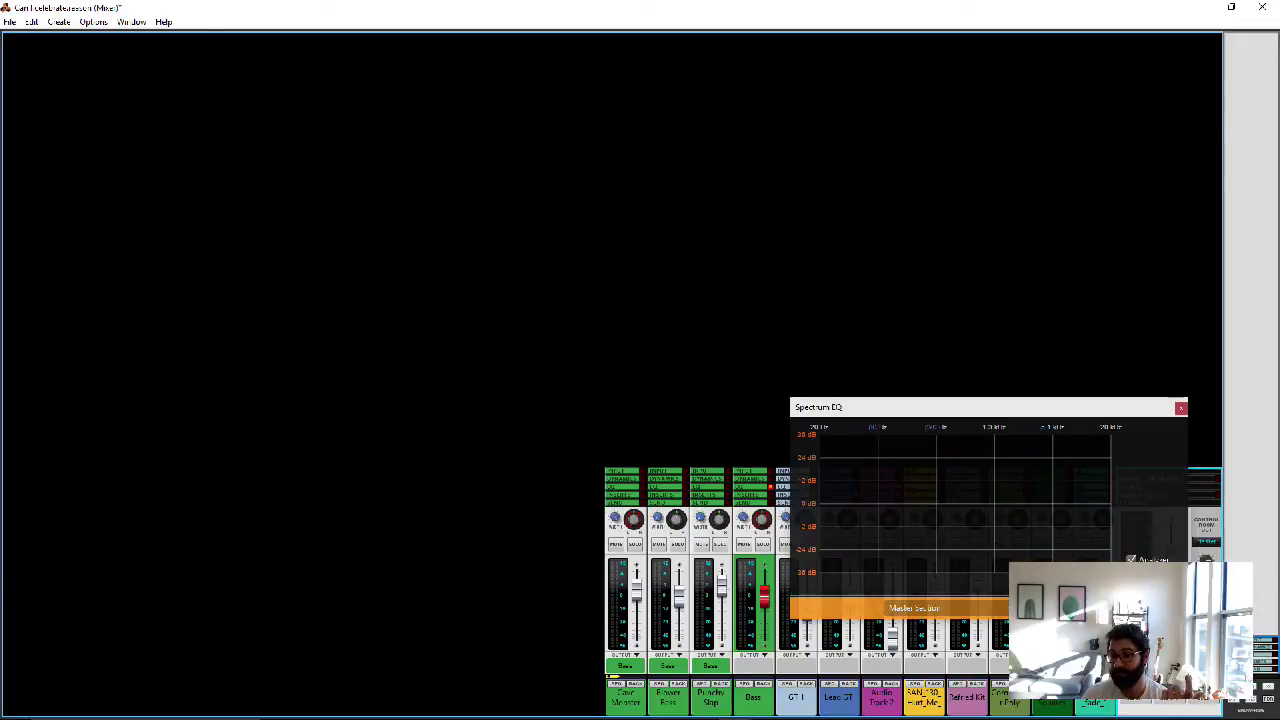
pyautogui.press('space')
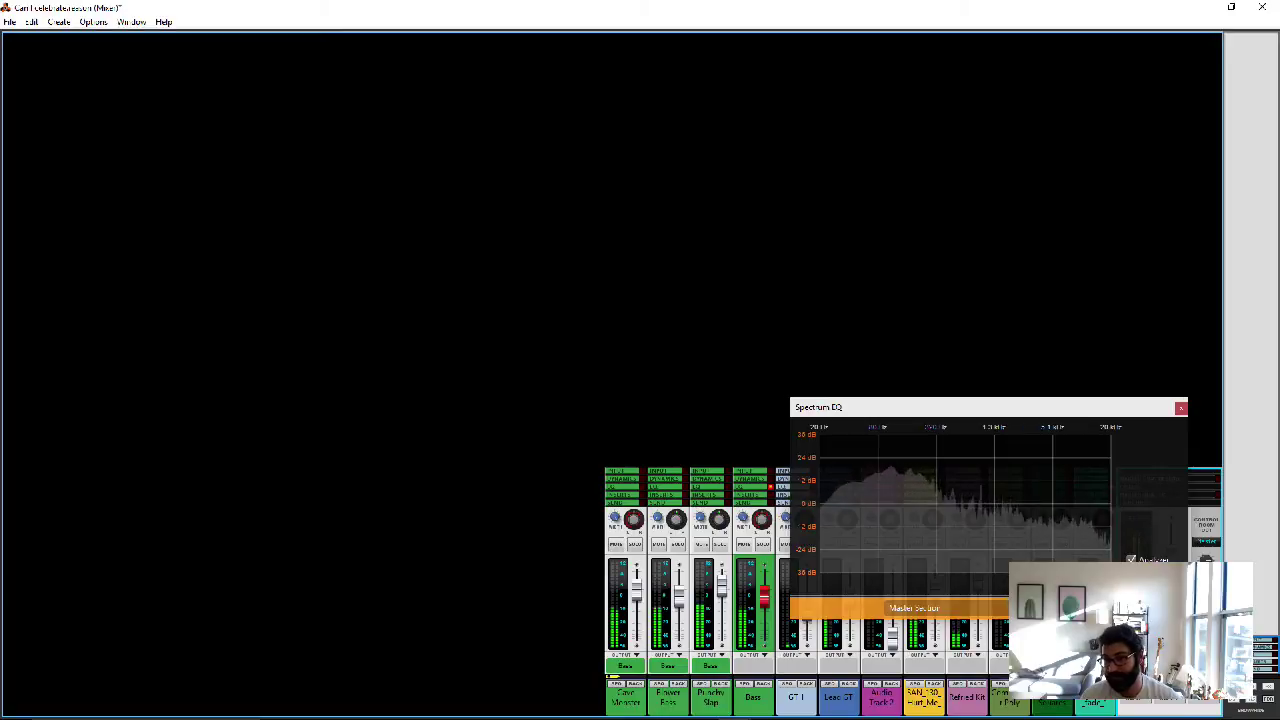
pyautogui.press('space')
pyautogui.press('F2')
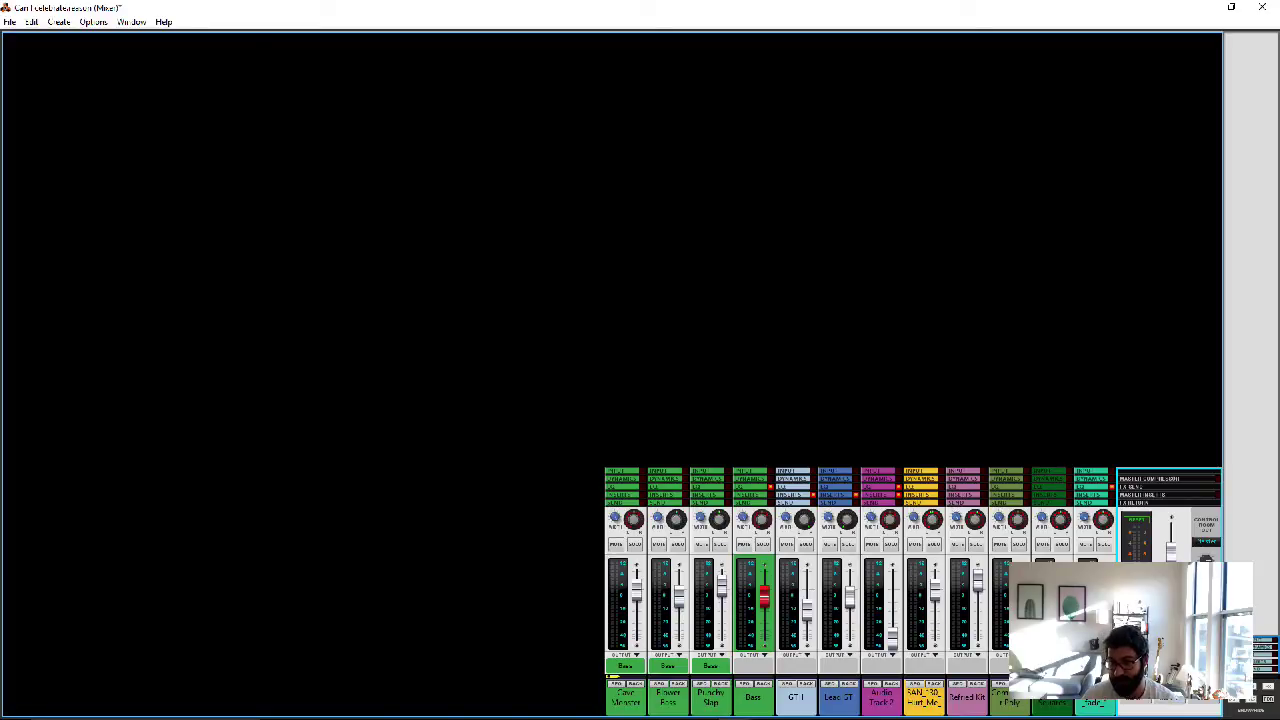
# Mute Audio Track 2 and the yellow channel beside it, and undo both mutes
pyautogui.click(871, 544)
pyautogui.click(914, 544)
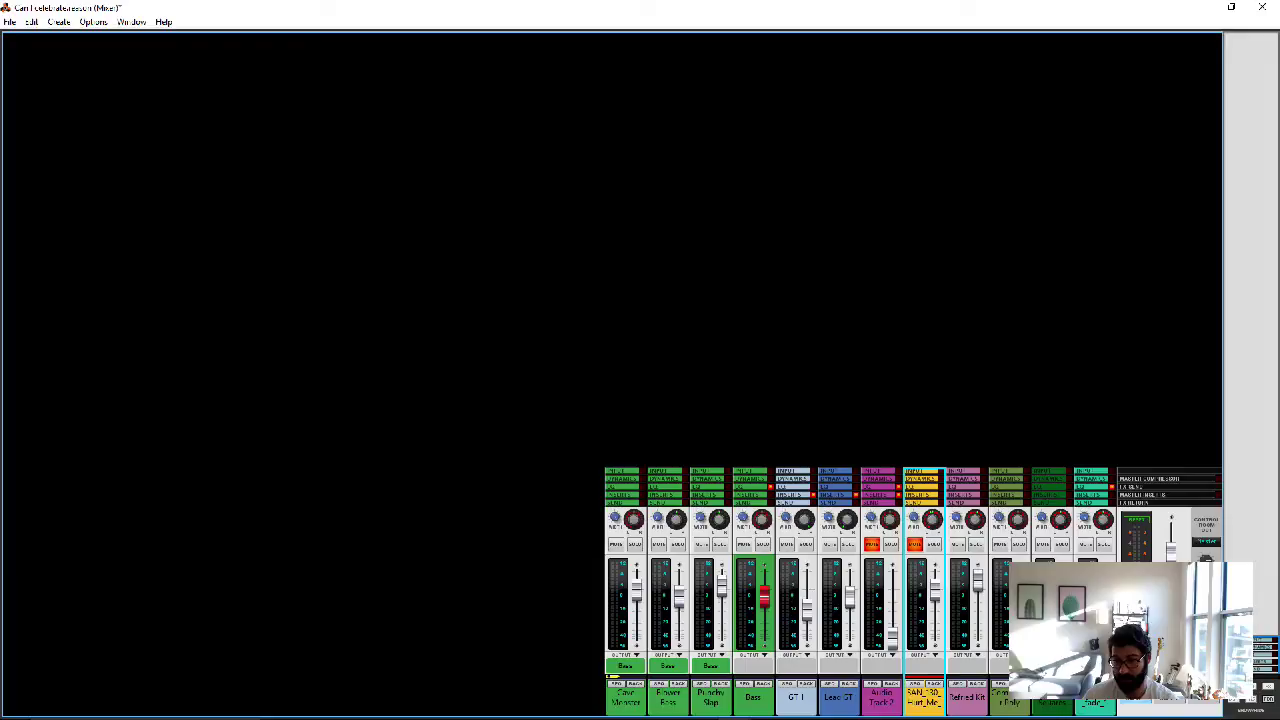
pyautogui.hotkey('ctrl', 'z')
pyautogui.hotkey('ctrl', 'z')
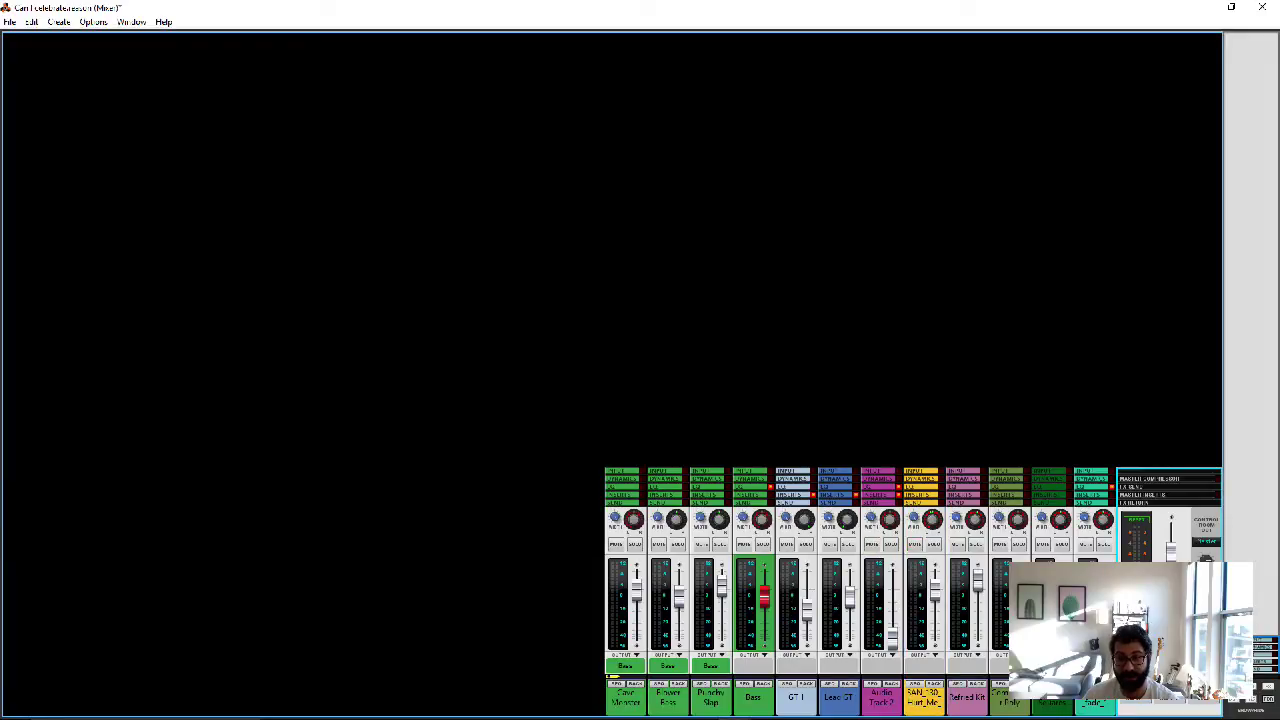
# Solo the pink kit channel and the Compactor Poly channel together, and clear both solos
pyautogui.click(976, 544)
pyautogui.click(1019, 544)
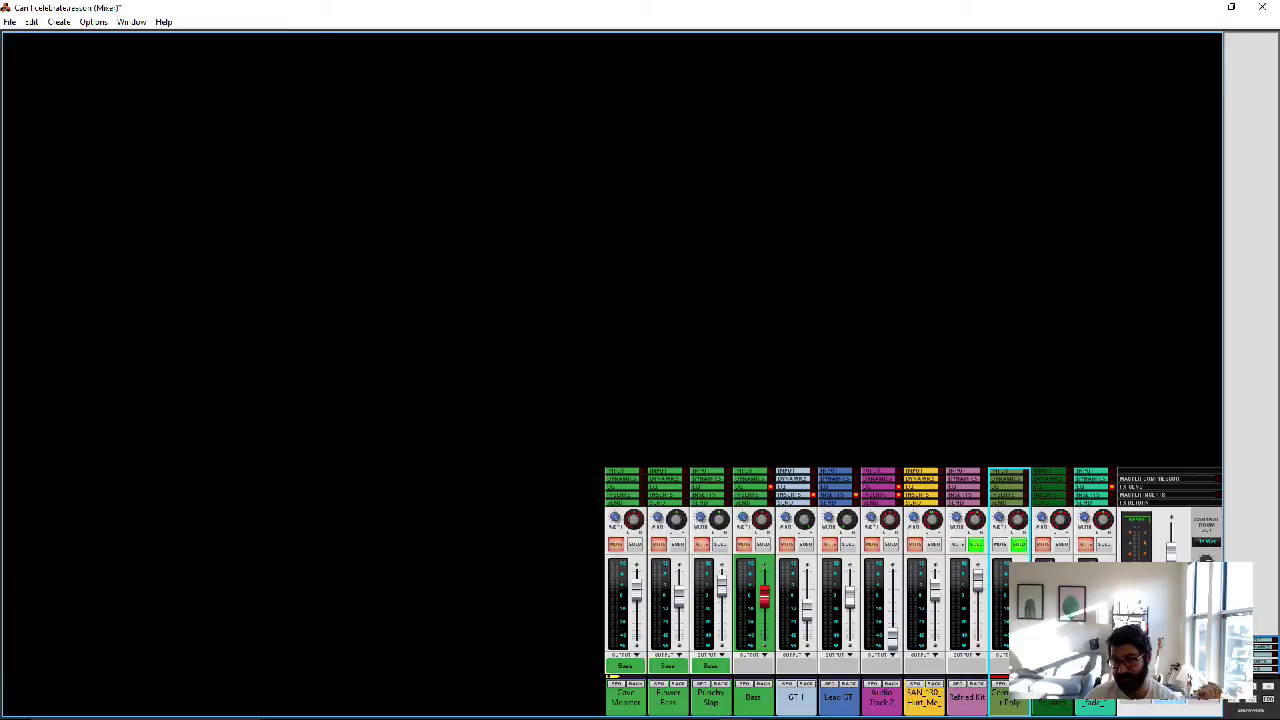
pyautogui.click(1206, 610)
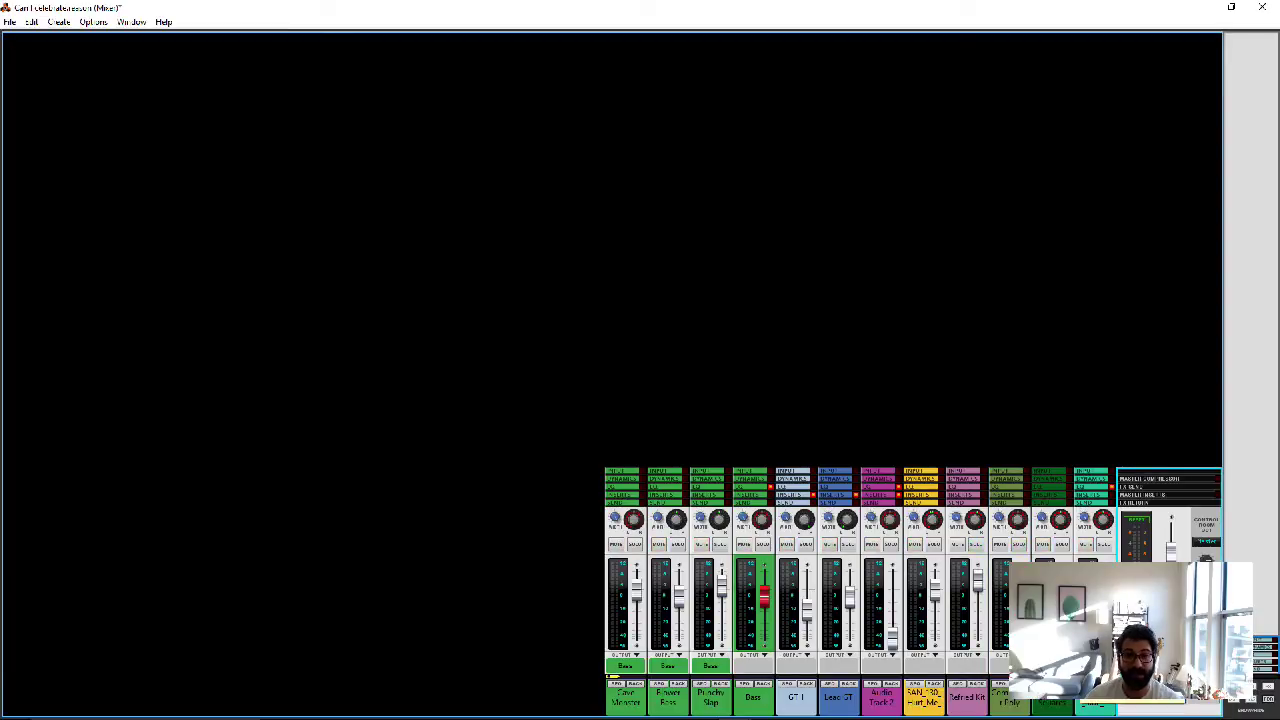
# Mute Lead GT and the pink kit channel, solo Audio Track 2 and the yellow drum channel, and clear all mutes and solos
pyautogui.click(829, 544)
pyautogui.click(890, 544)
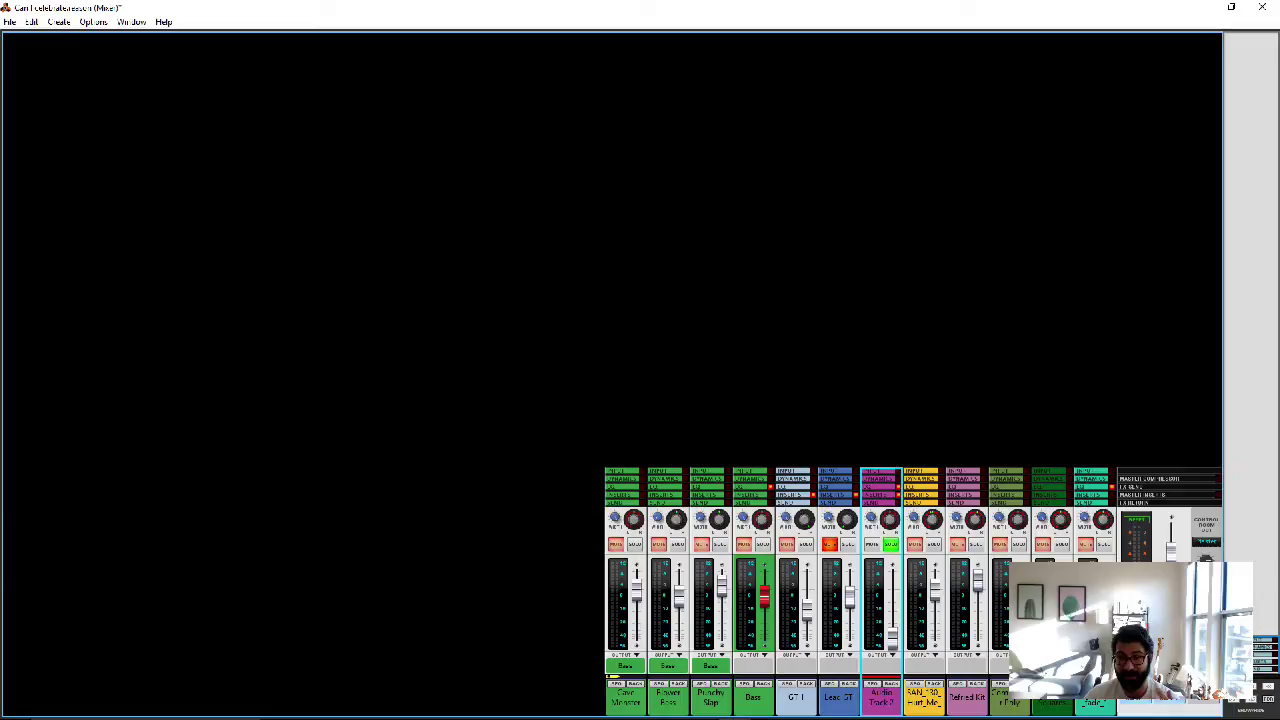
pyautogui.click(933, 544)
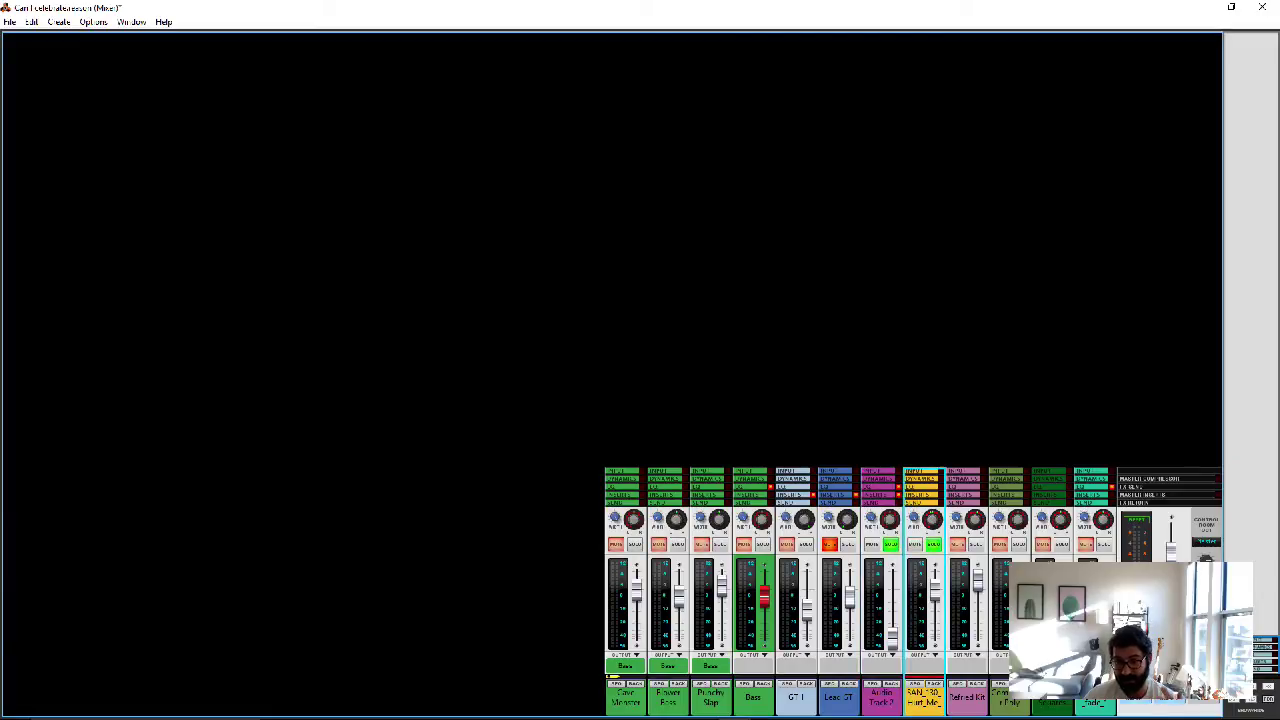
pyautogui.click(957, 544)
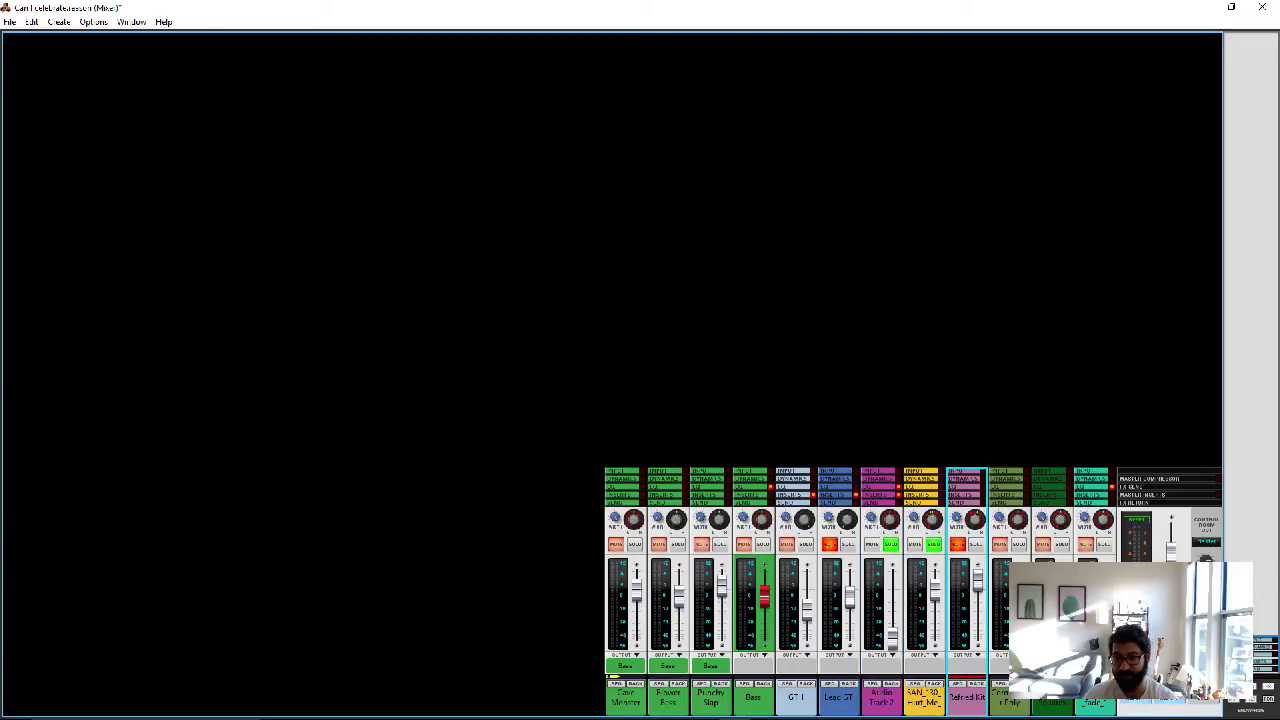
pyautogui.click(1140, 650)
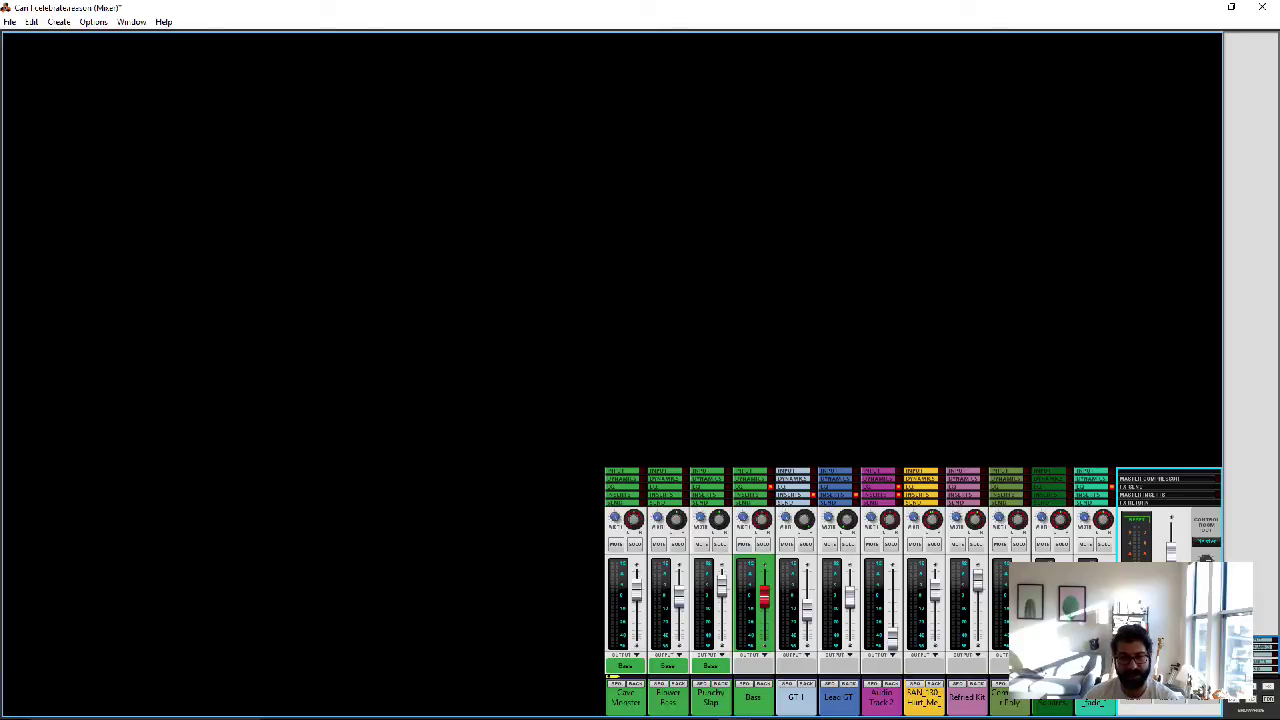
# View the available control room output sources and the Cave Monster channel's pan control
pyautogui.click(1206, 541)
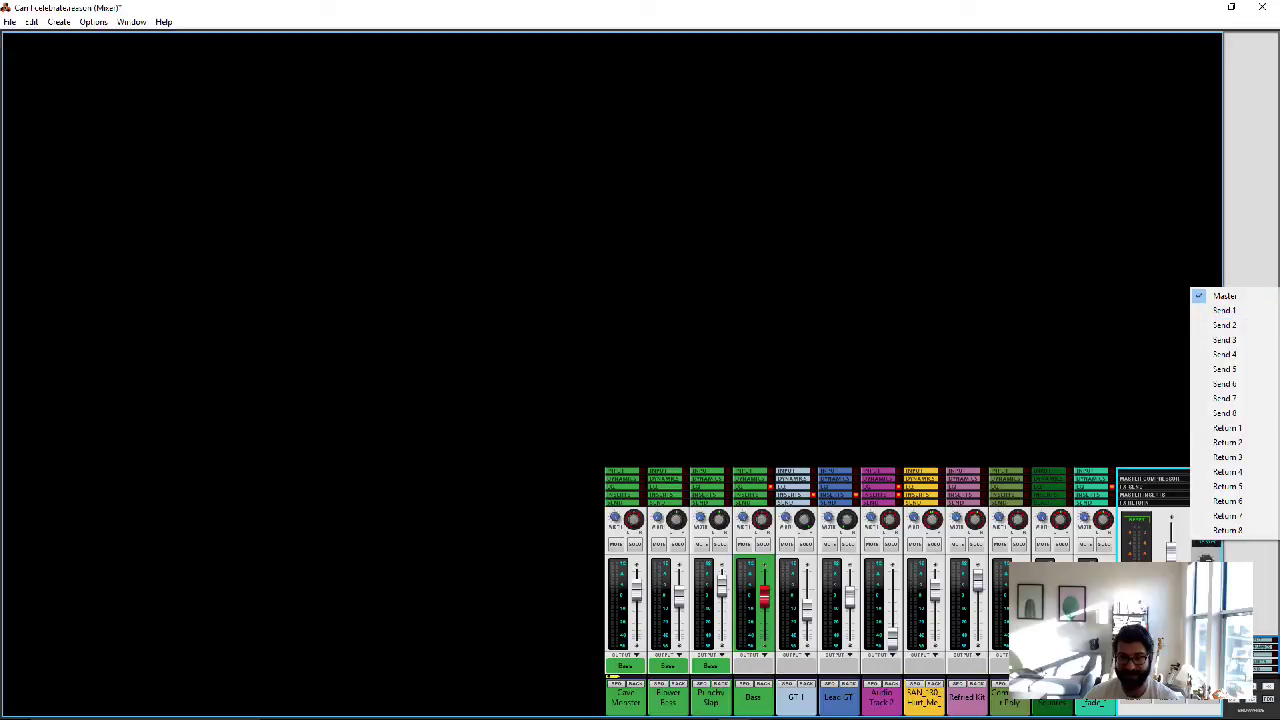
pyautogui.press('Escape')
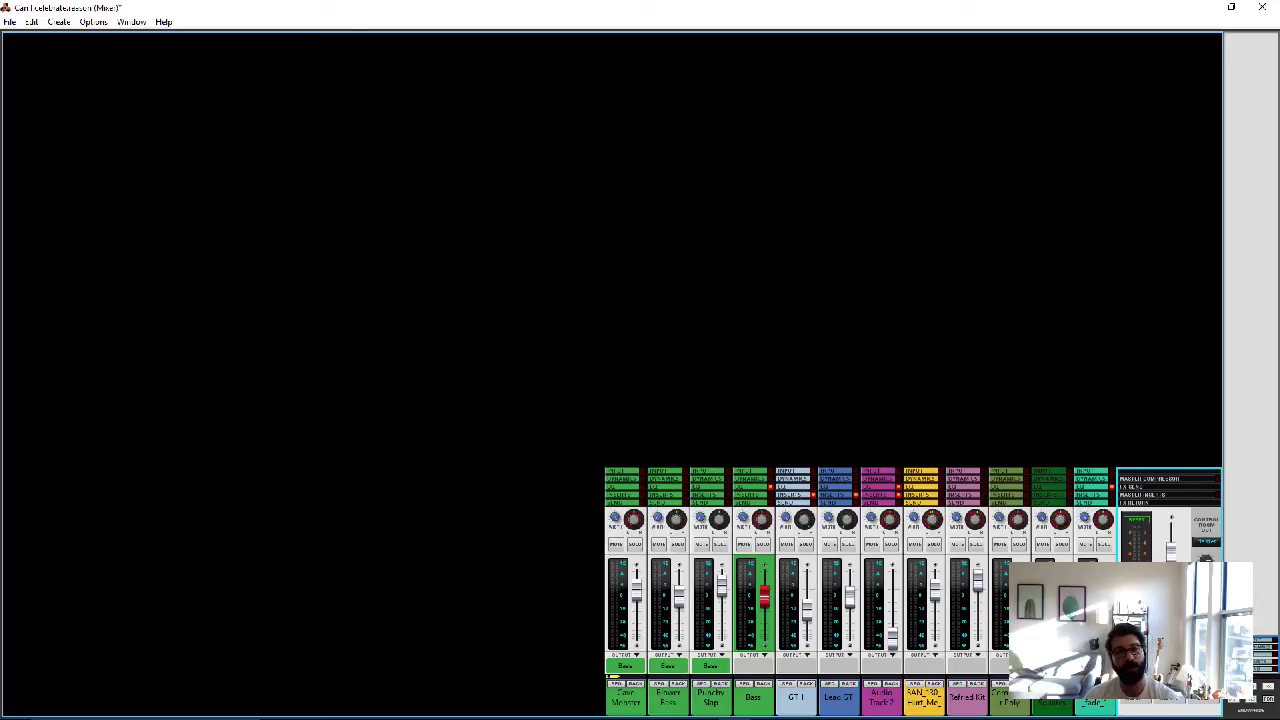
pyautogui.moveTo(634, 519)
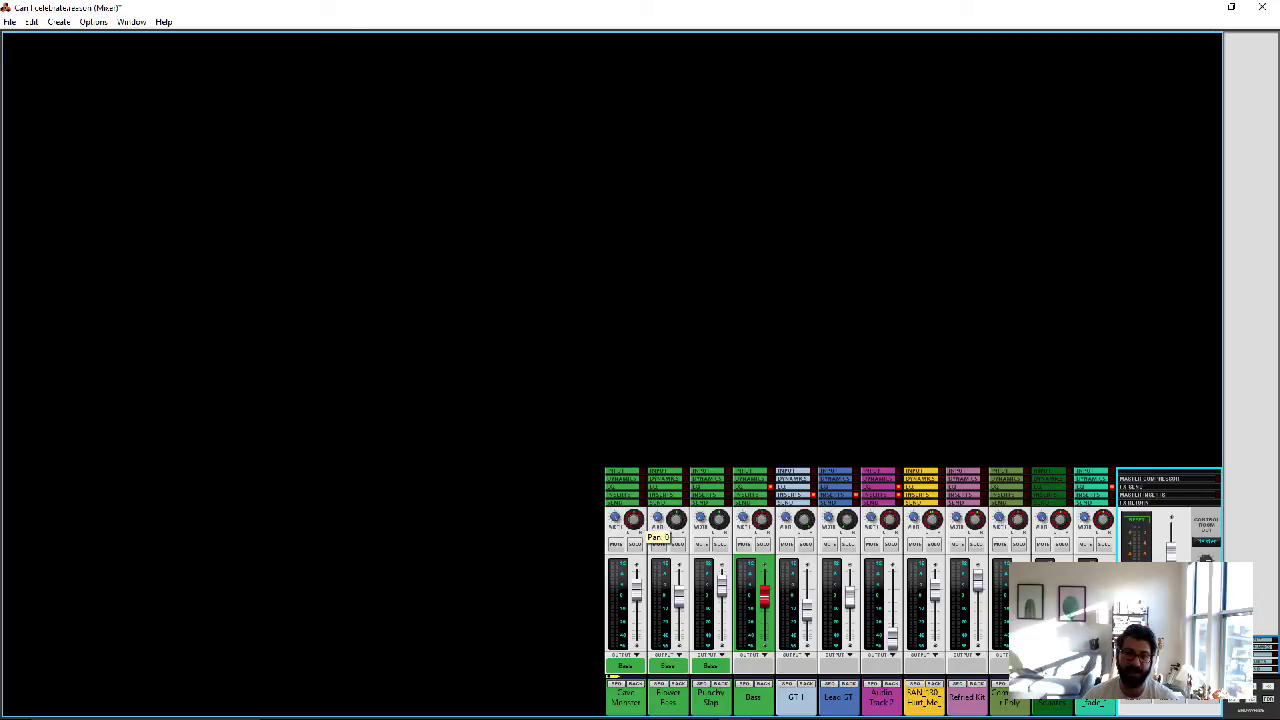
pyautogui.moveTo(634, 519)
pyautogui.mouseDown()
pyautogui.moveTo(634, 469)
pyautogui.moveTo(634, 516)
pyautogui.mouseUp()
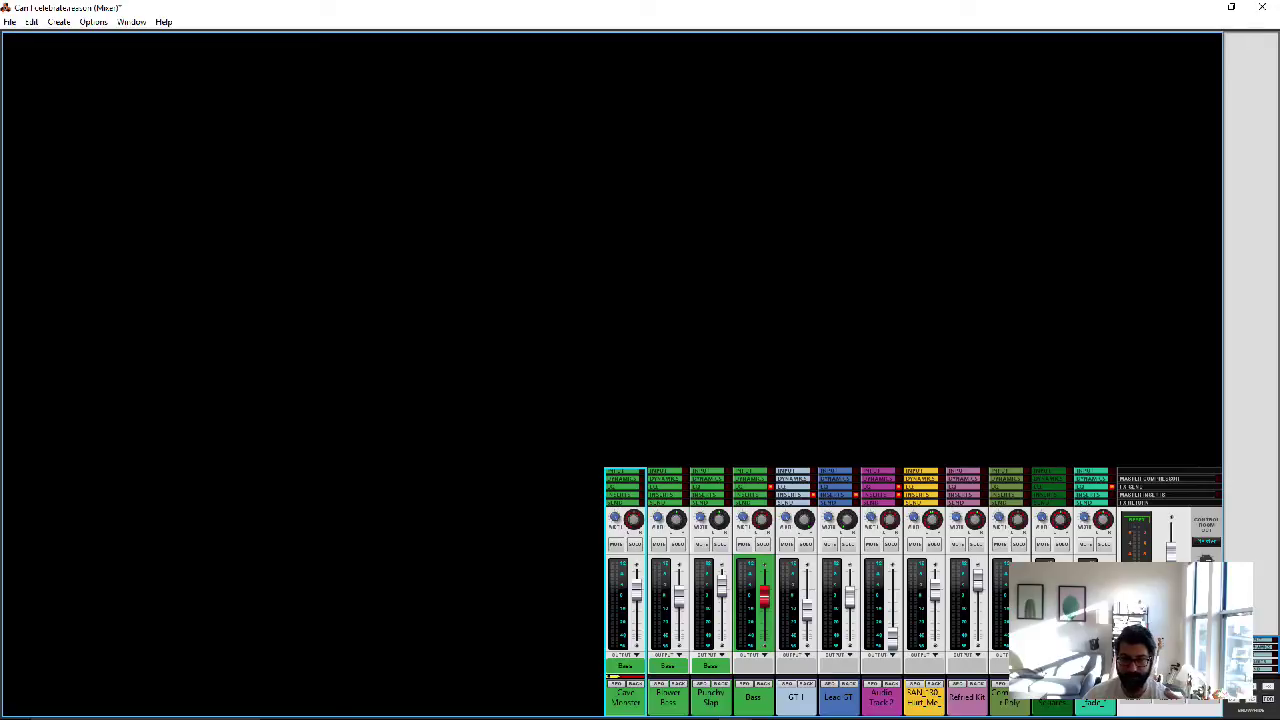
# Show the mixer's inserts section and load the Instrument B combinator patch as the Bass channel's insert effects
pyautogui.click(796, 697)
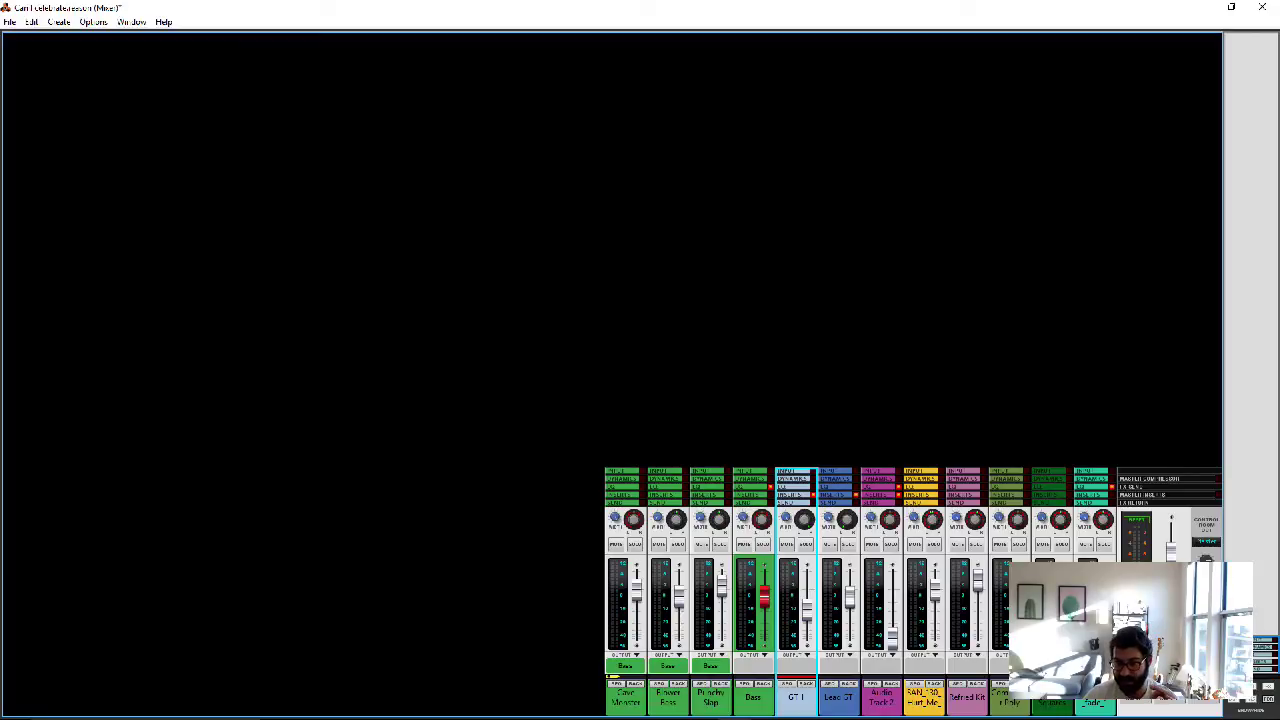
pyautogui.click(1262, 642)
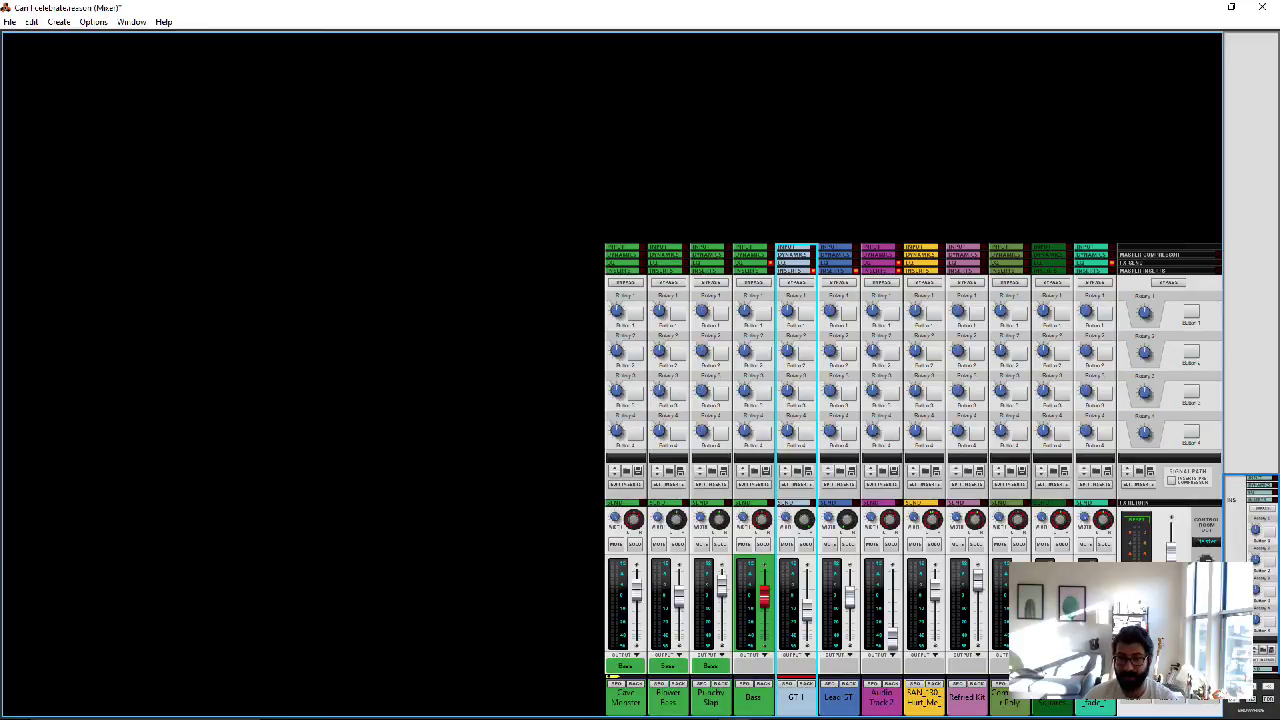
pyautogui.click(754, 470)
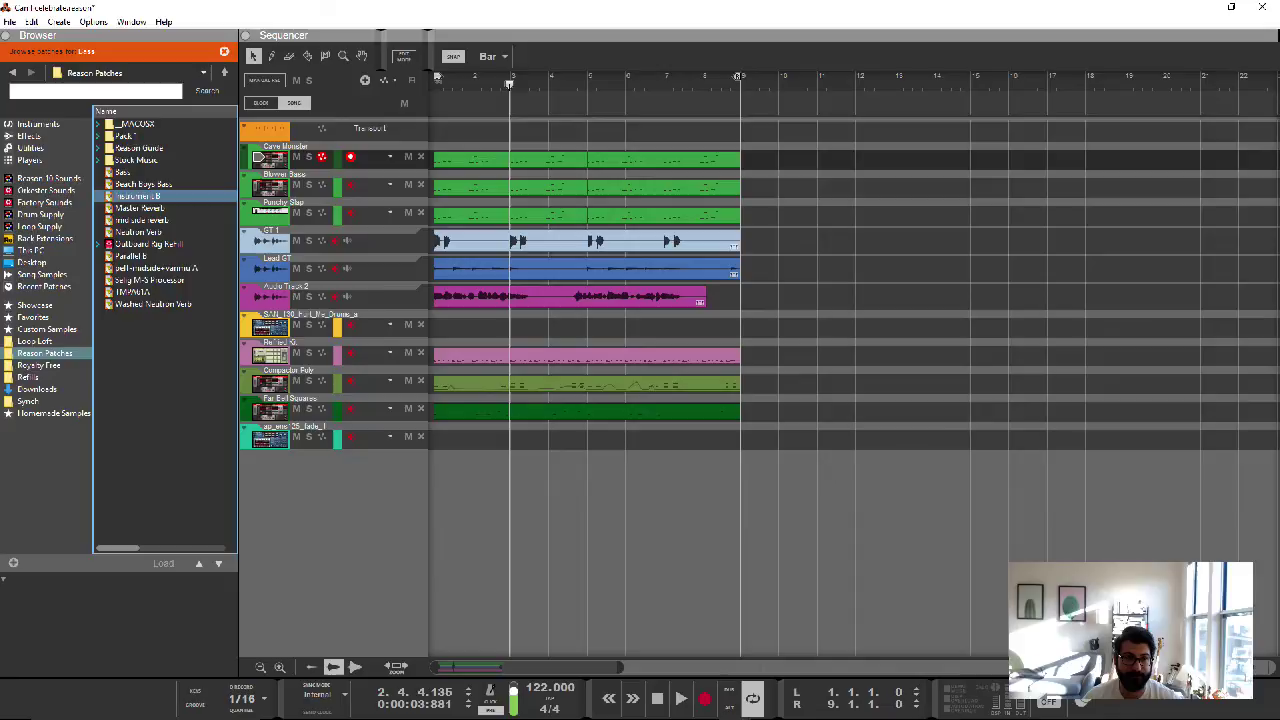
pyautogui.press('Down')
pyautogui.press('Down')
pyautogui.press('Up')
pyautogui.press('Up')
pyautogui.press('Up')
pyautogui.press('Down')
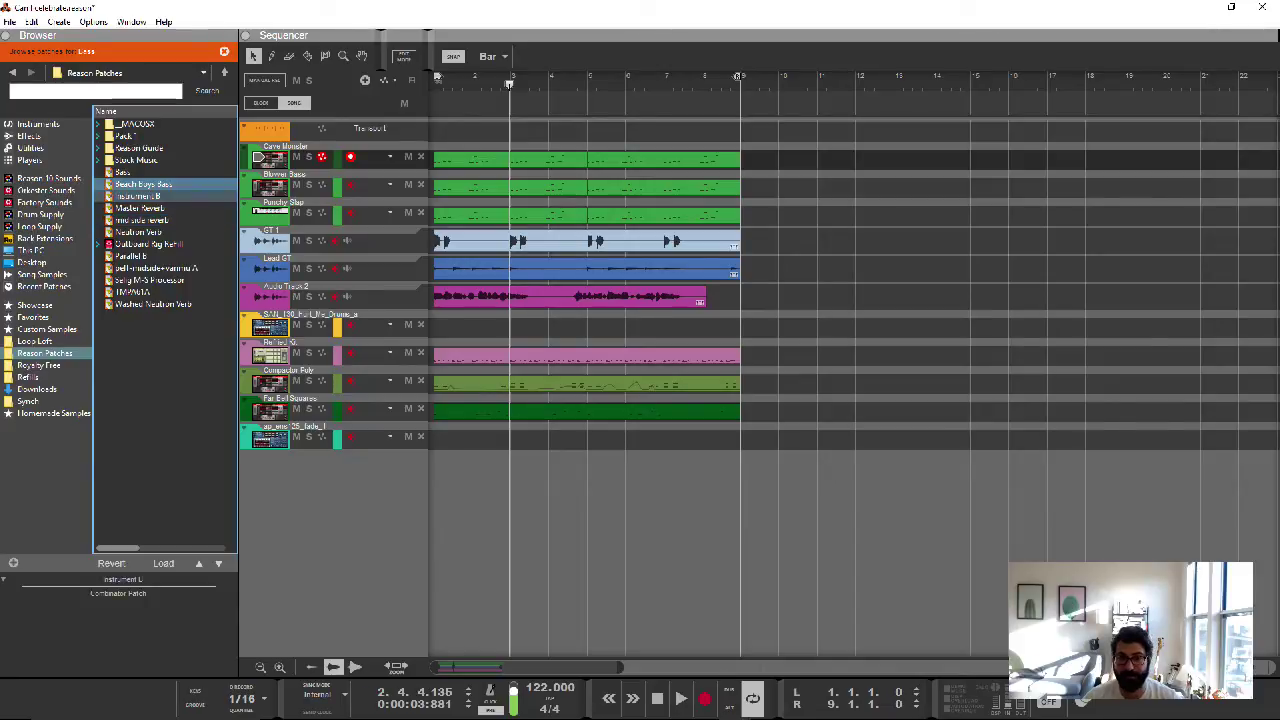
pyautogui.press('F5')
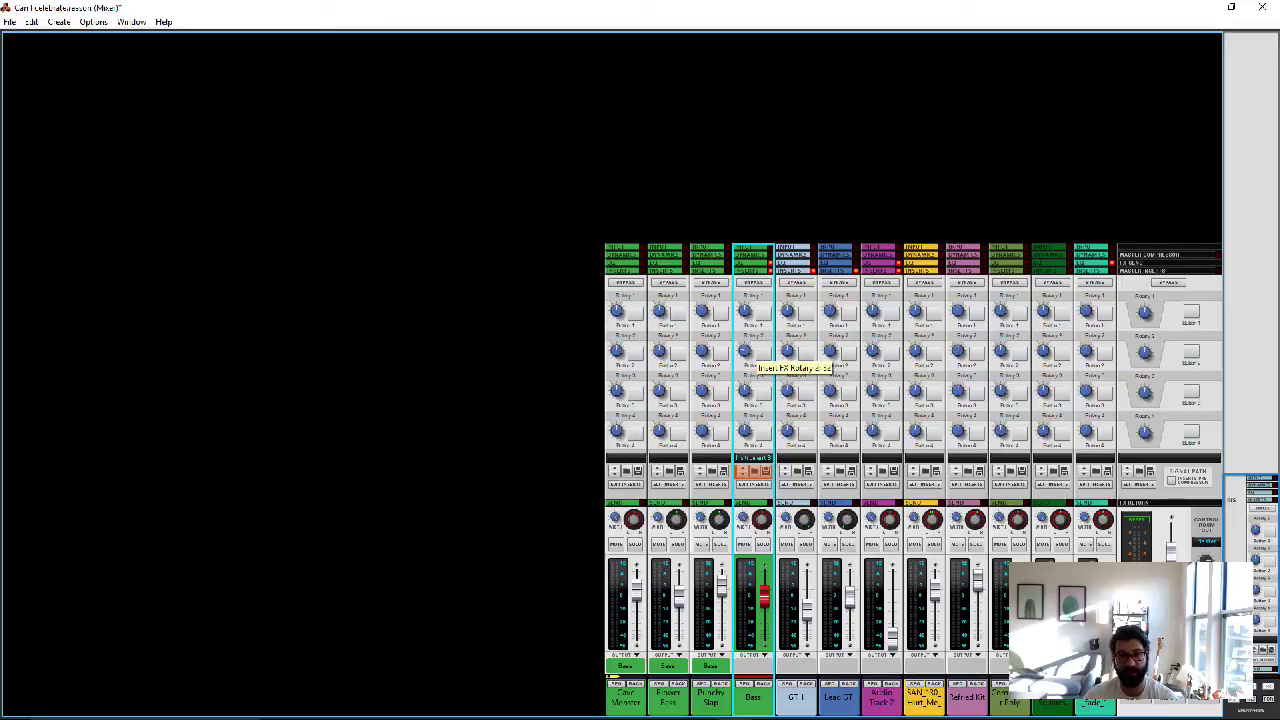
# Inspect the Bass channel's insert devices in the rack and return to the mixer
pyautogui.click(755, 284)
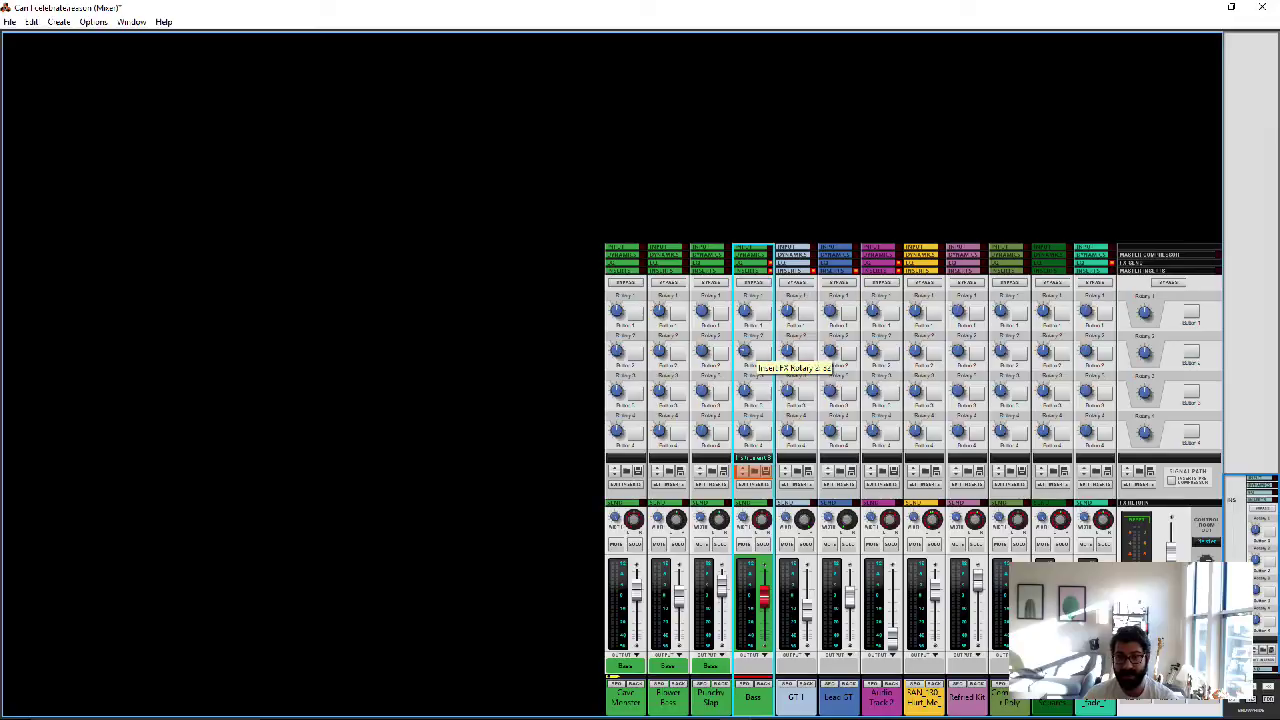
pyautogui.press('F6')
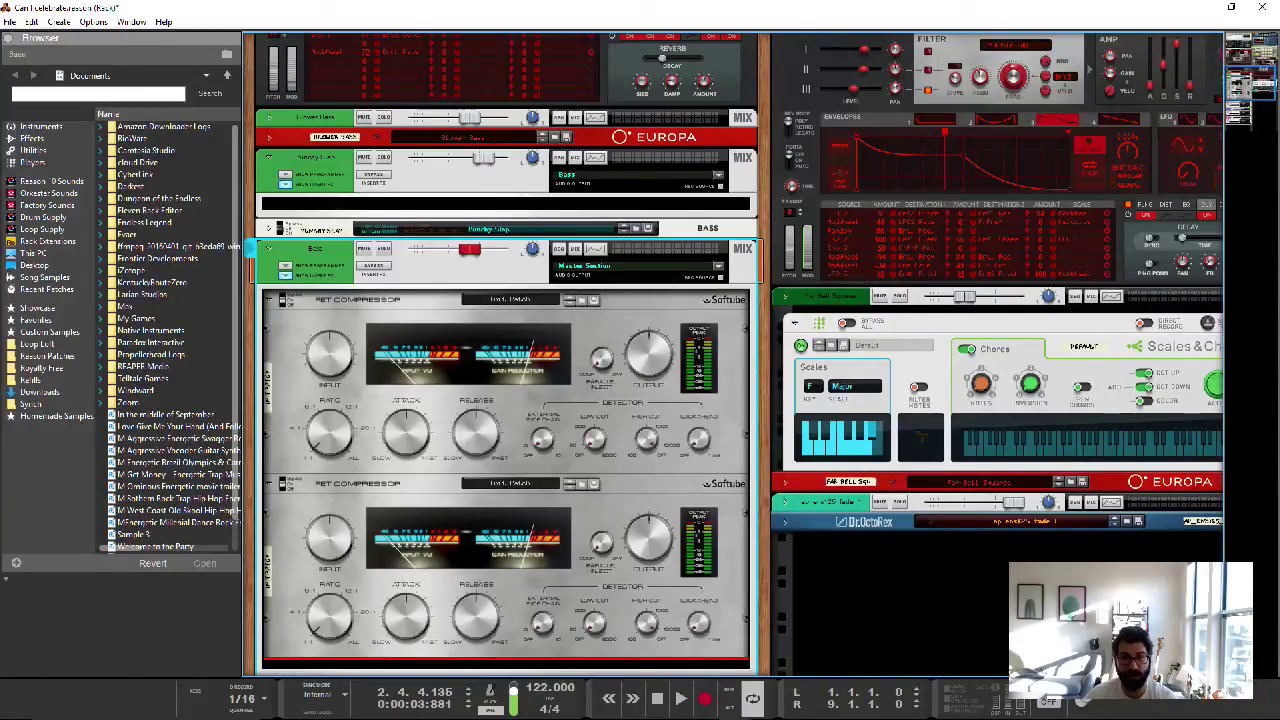
pyautogui.press('F5')
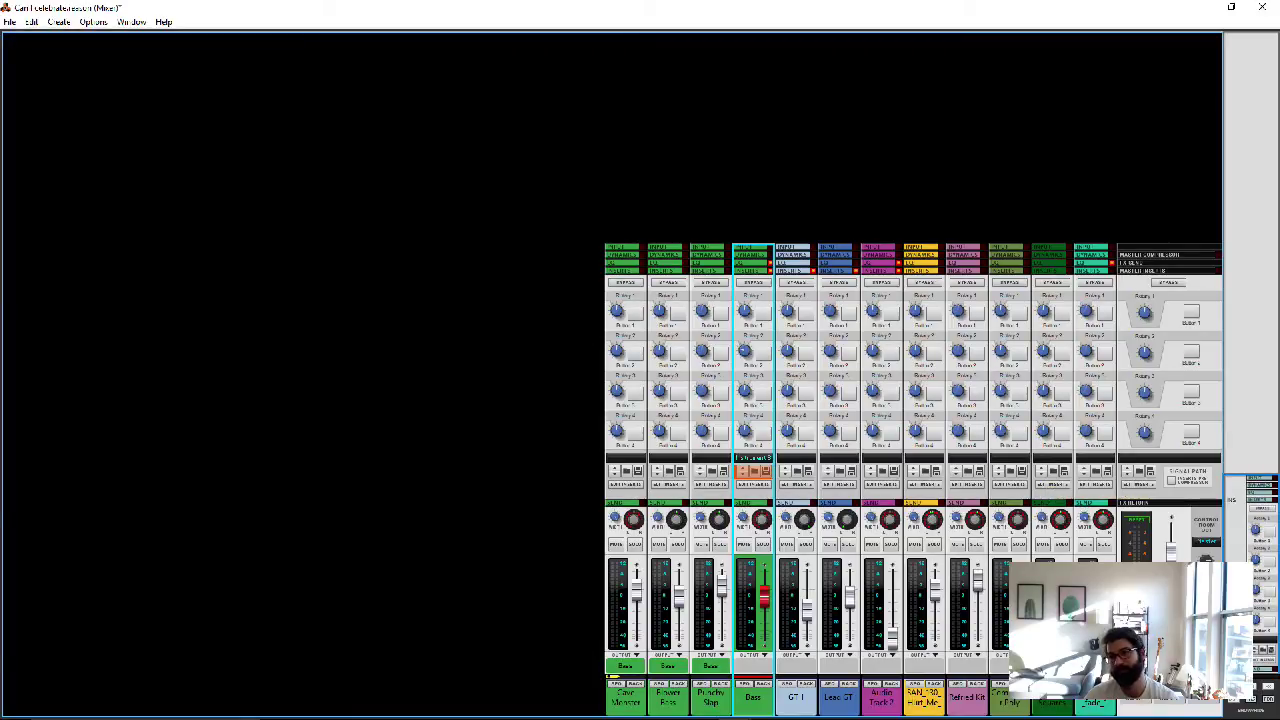
# Hide the mixer's inserts section and show the dynamics section with the master compressor
pyautogui.click(1171, 480)
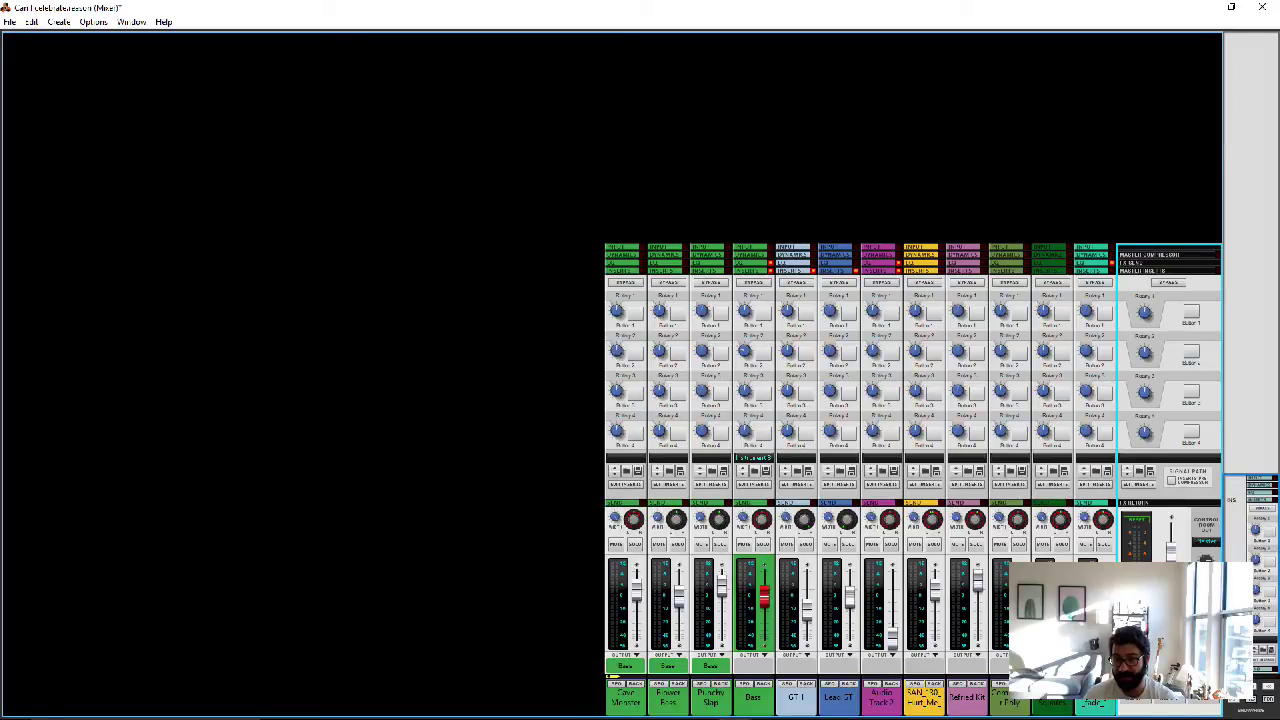
pyautogui.click(1234, 698)
pyautogui.click(1250, 686)
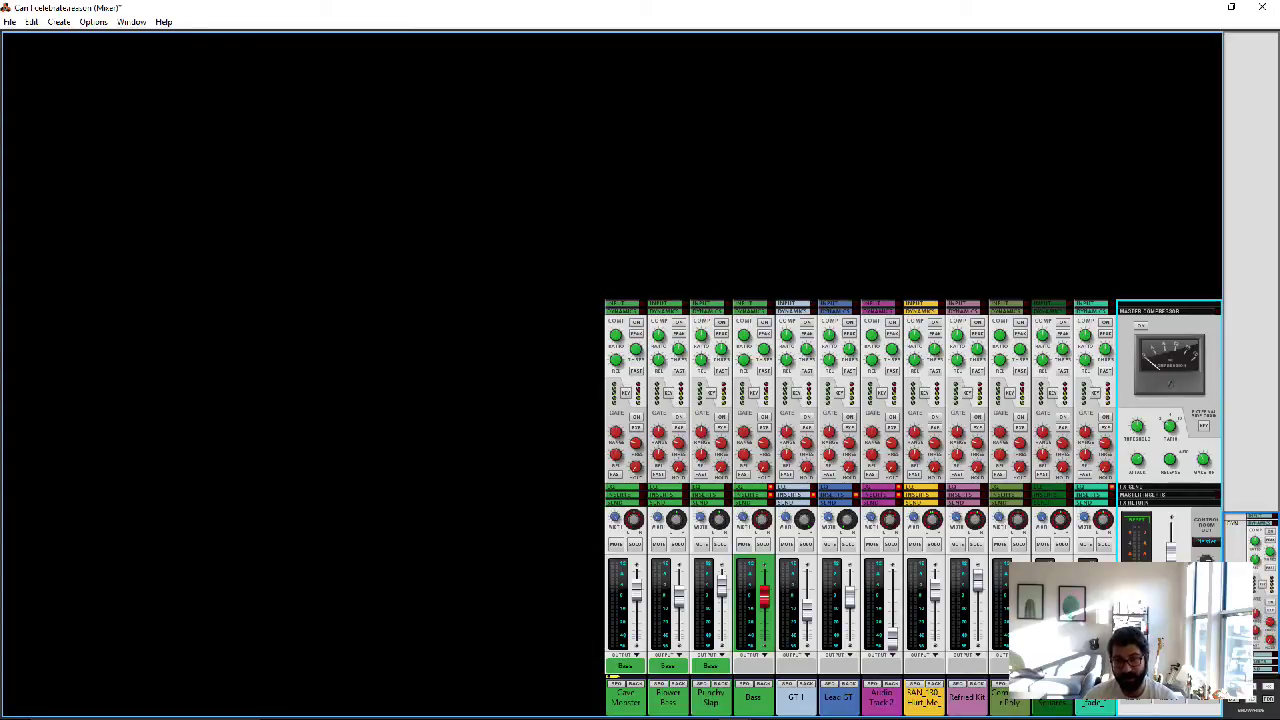
# Toggle the Cave Monster channel's compressor, its peak and fast modes, and its gate on and off
pyautogui.click(636, 322)
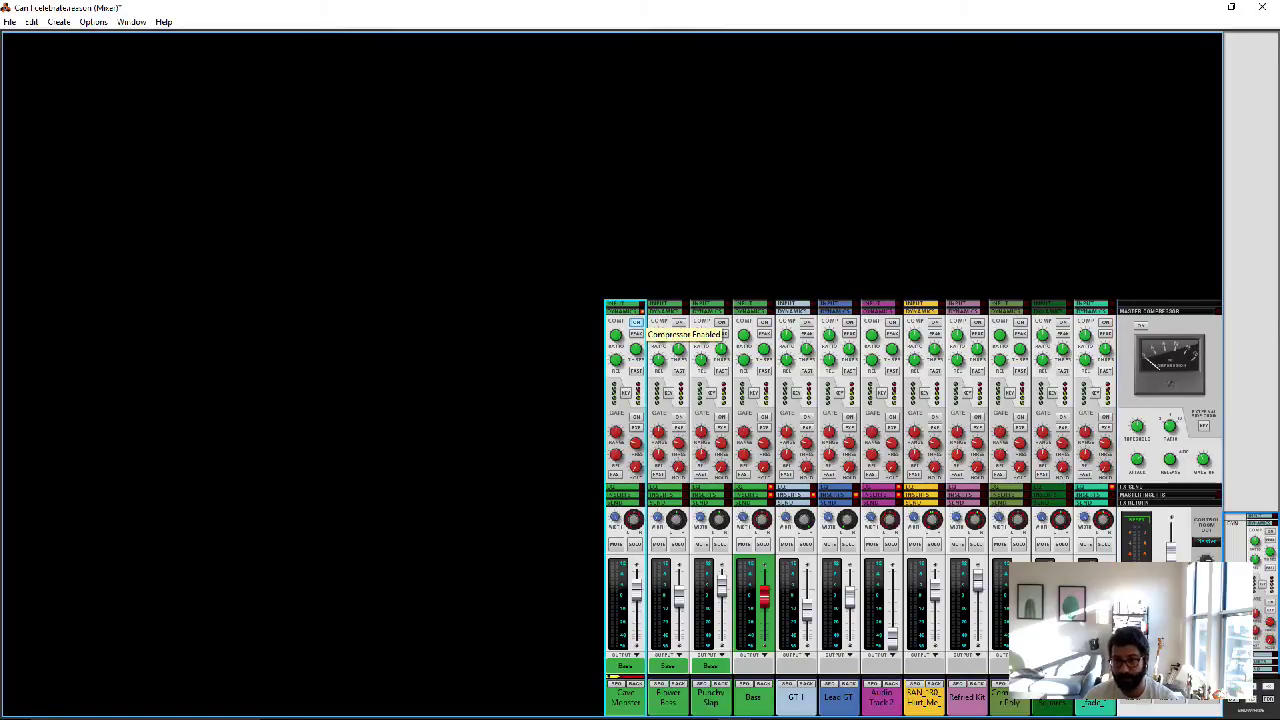
pyautogui.click(636, 322)
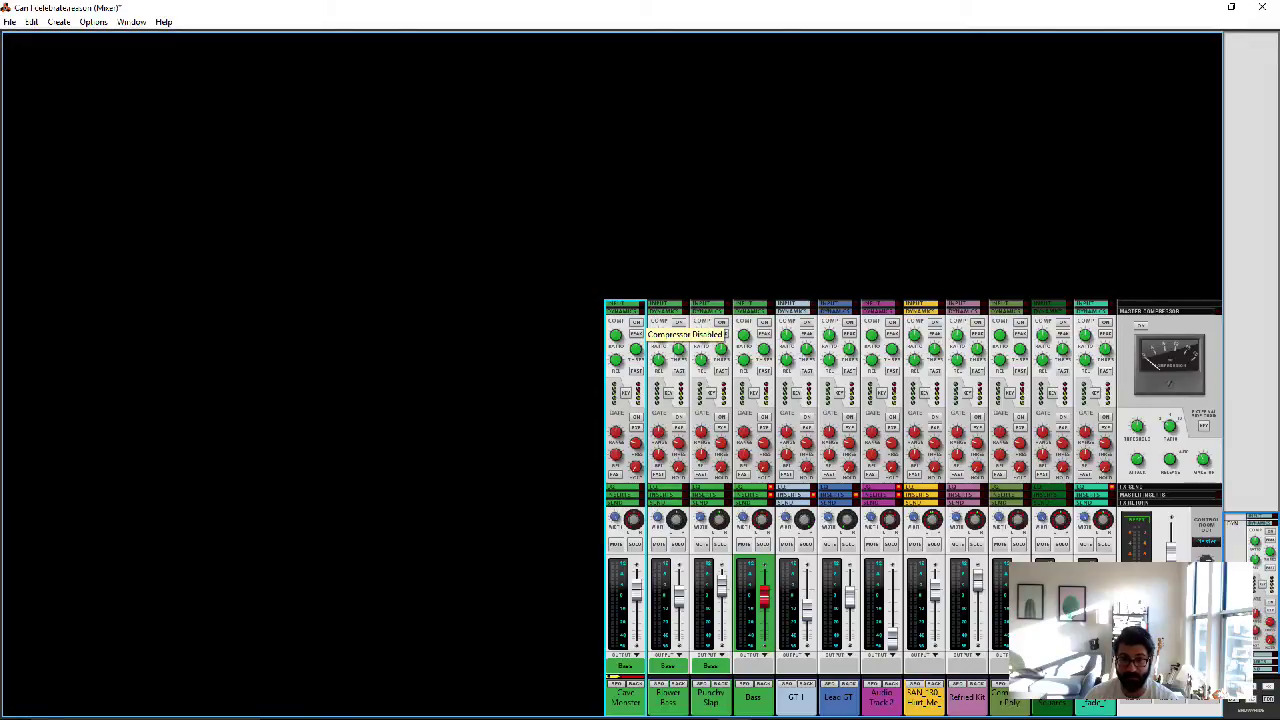
pyautogui.click(636, 334)
pyautogui.click(636, 334)
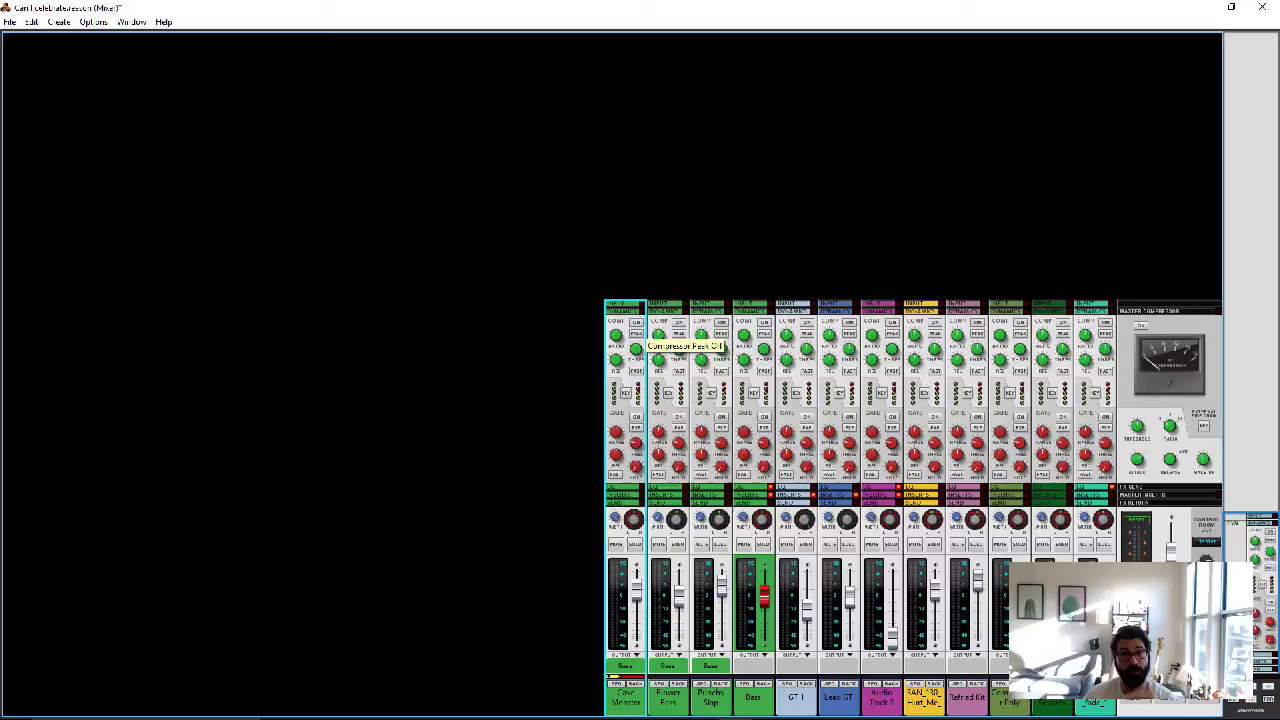
pyautogui.click(636, 371)
pyautogui.click(636, 371)
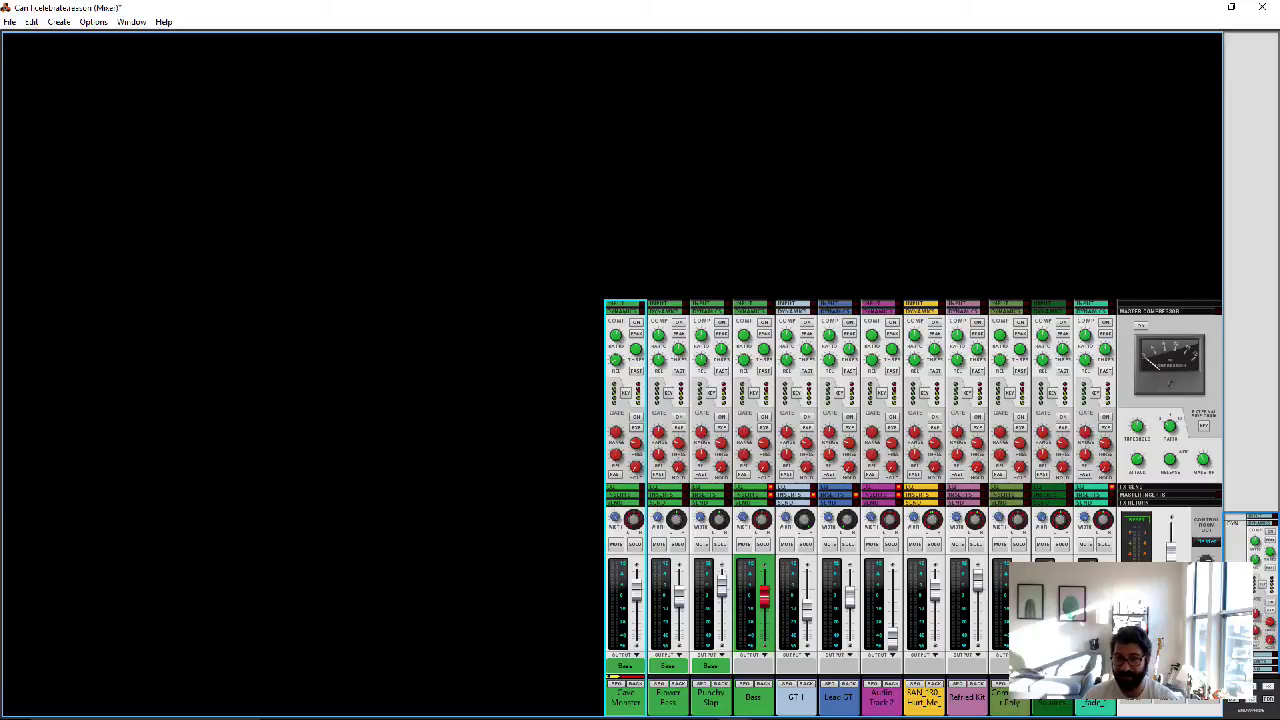
pyautogui.click(637, 414)
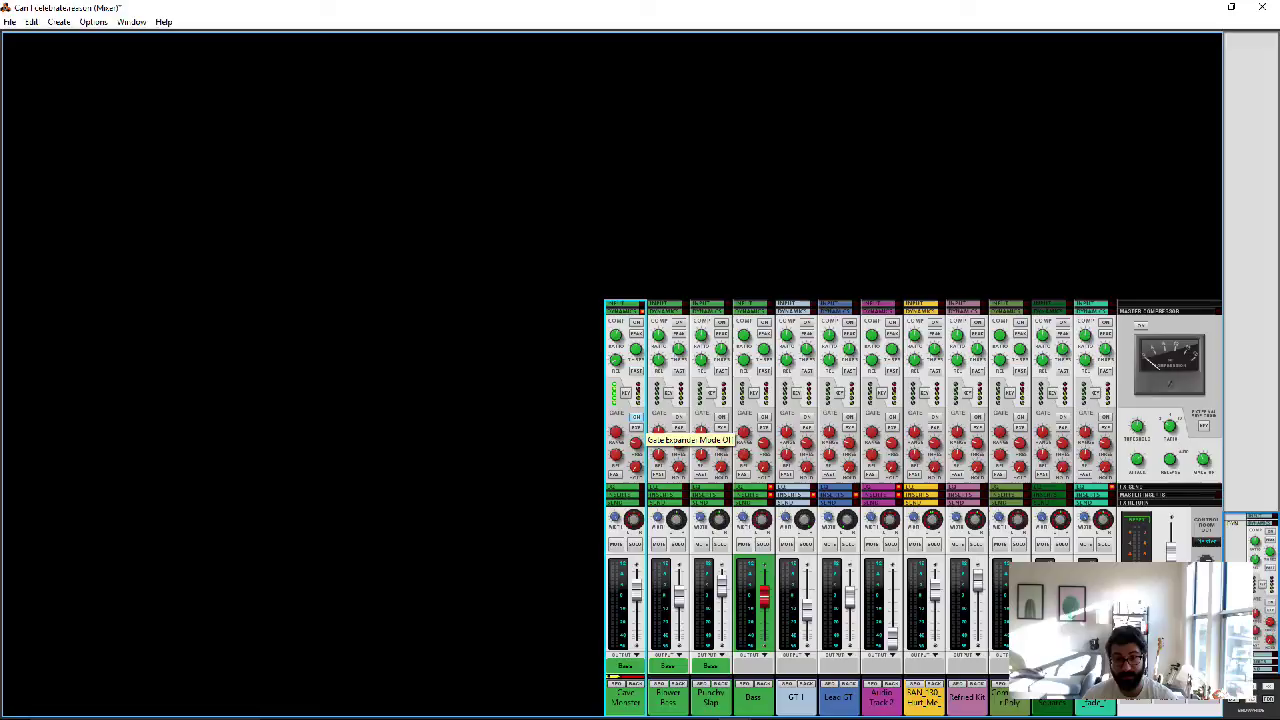
pyautogui.click(636, 428)
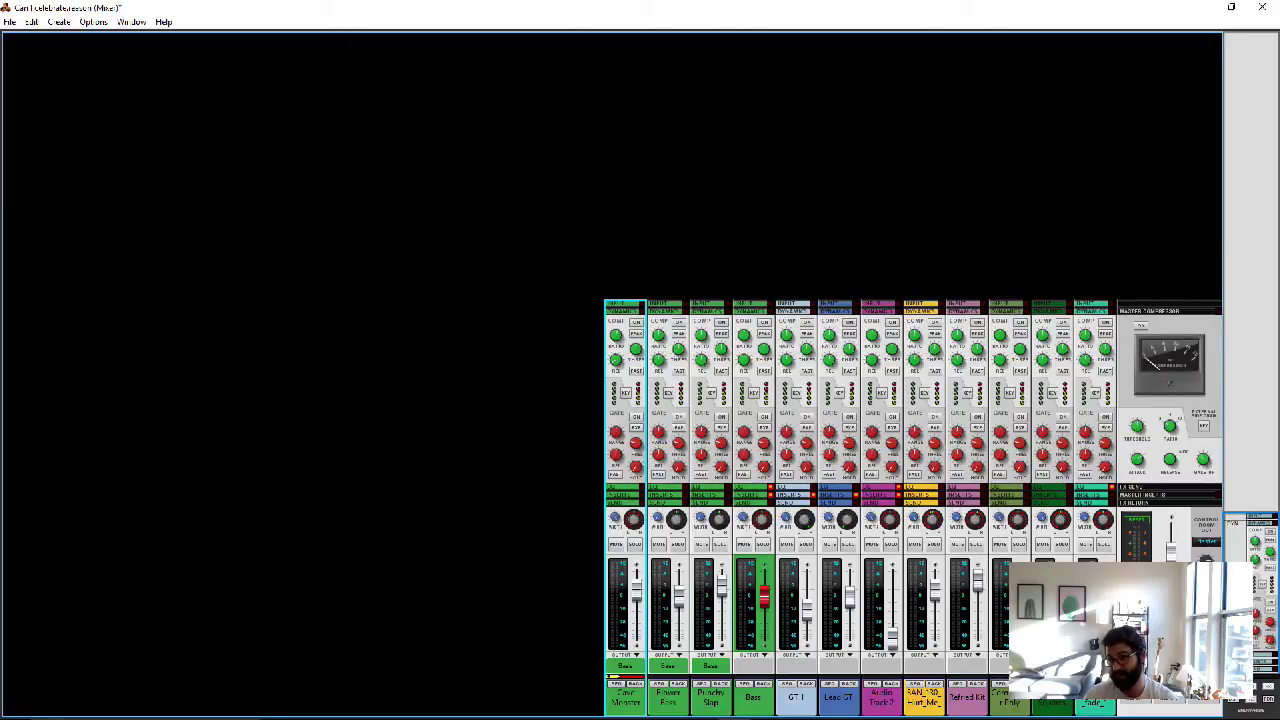
# Turn on the master compressor, and adjust the Compactor Poly compressor's release and the master compressor's threshold
pyautogui.click(1168, 405)
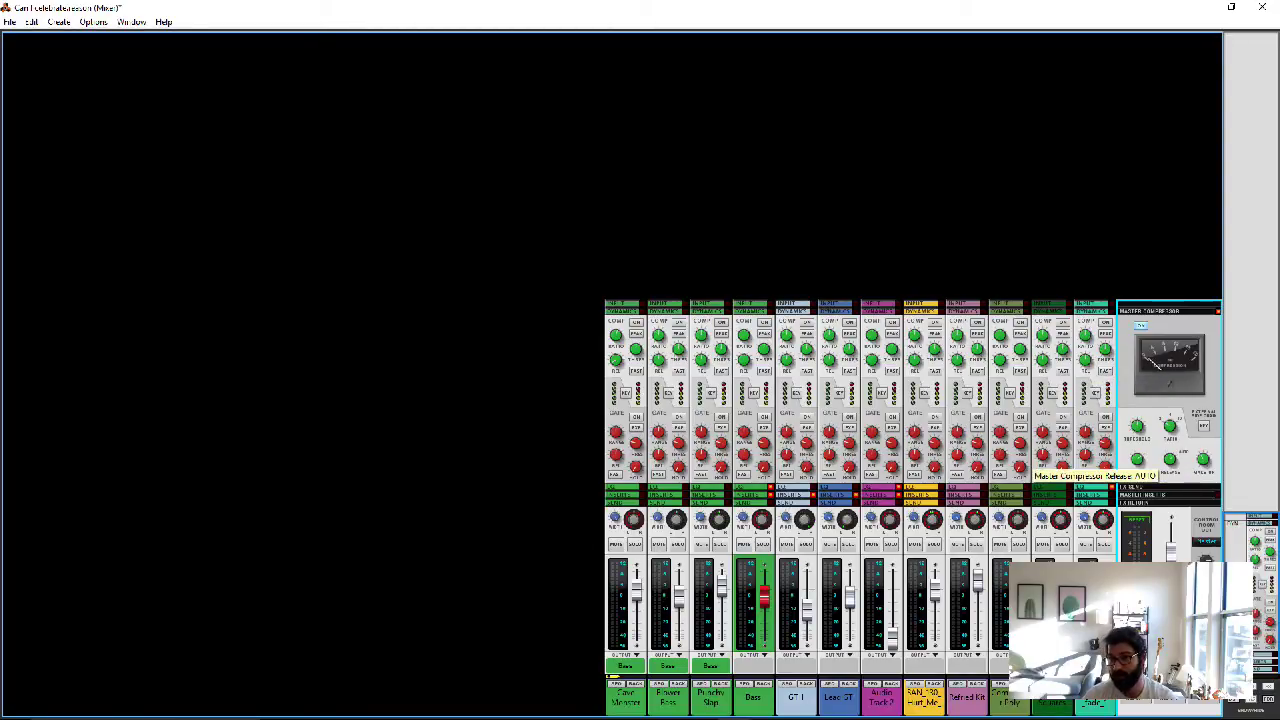
pyautogui.moveTo(1000, 359)
pyautogui.mouseDown()
pyautogui.moveTo(1000, 340)
pyautogui.moveTo(1000, 354)
pyautogui.mouseUp()
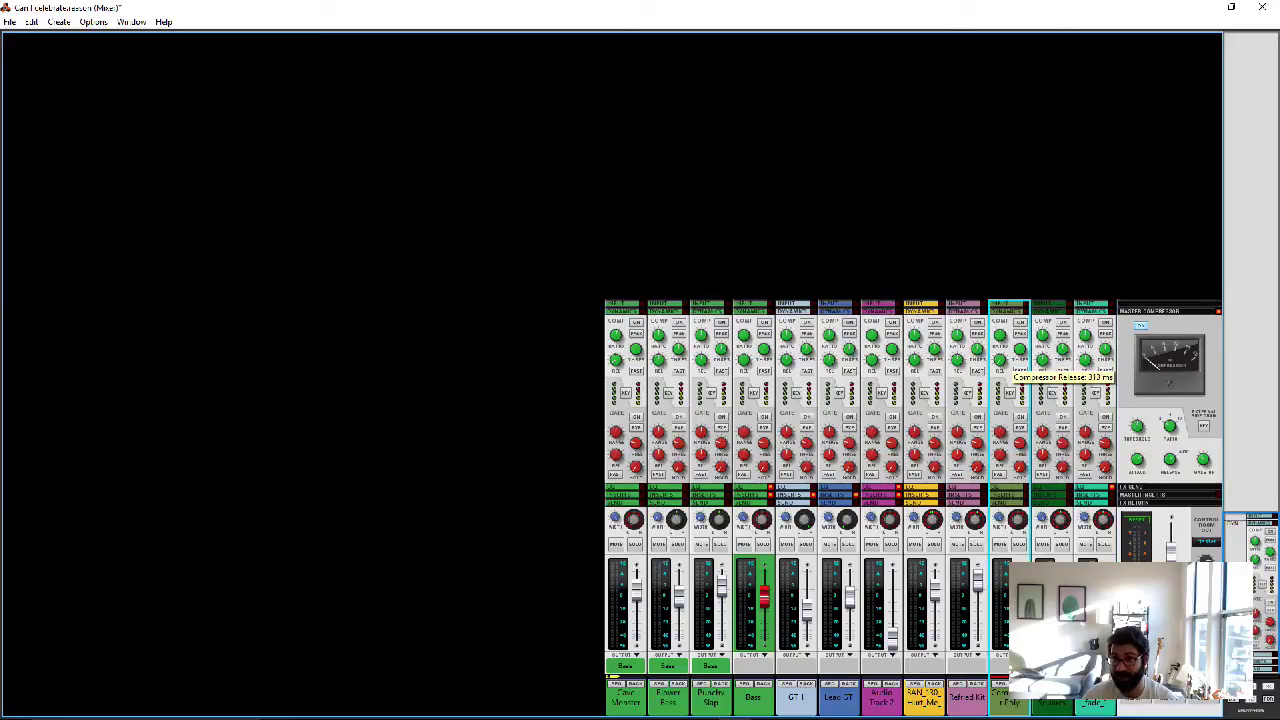
pyautogui.click(1137, 460)
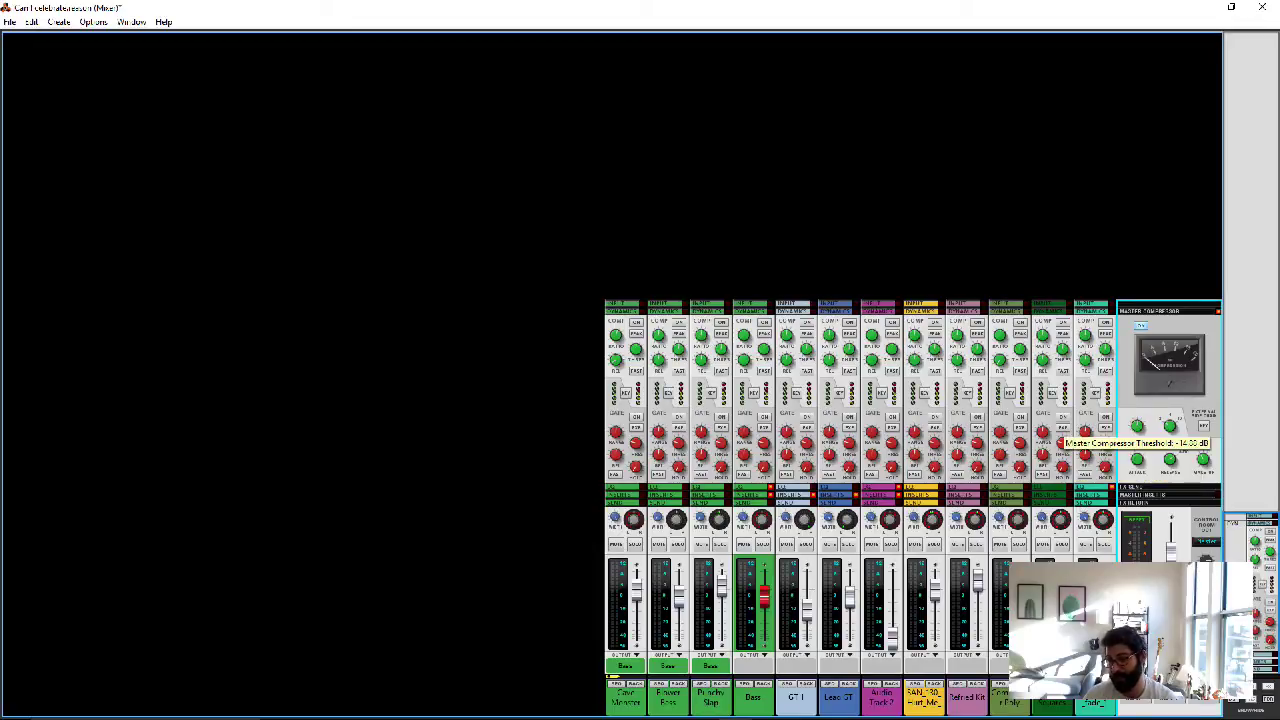
pyautogui.moveTo(1137, 426); pyautogui.dragTo(1137, 434)
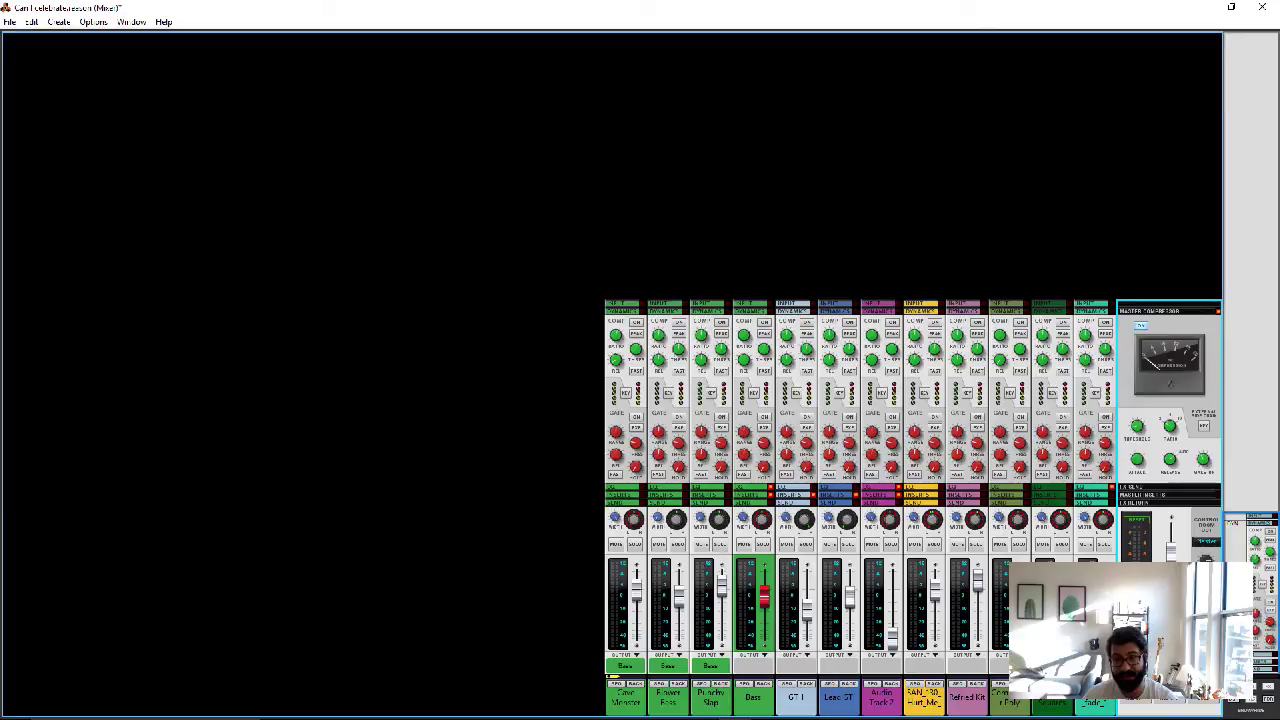
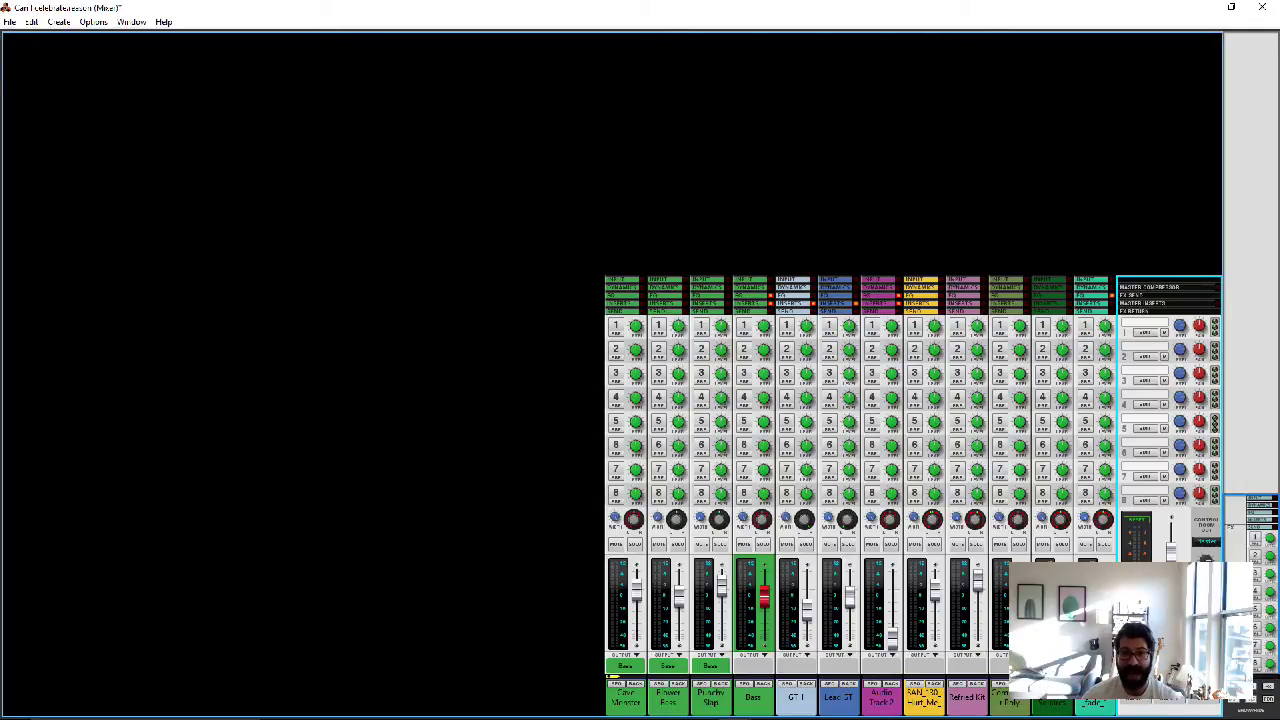
# Enable send 1 on the Cave Monster, Punchy Slap and Lead GT channels, and adjust Lead GT's send level
pyautogui.click(615, 325)
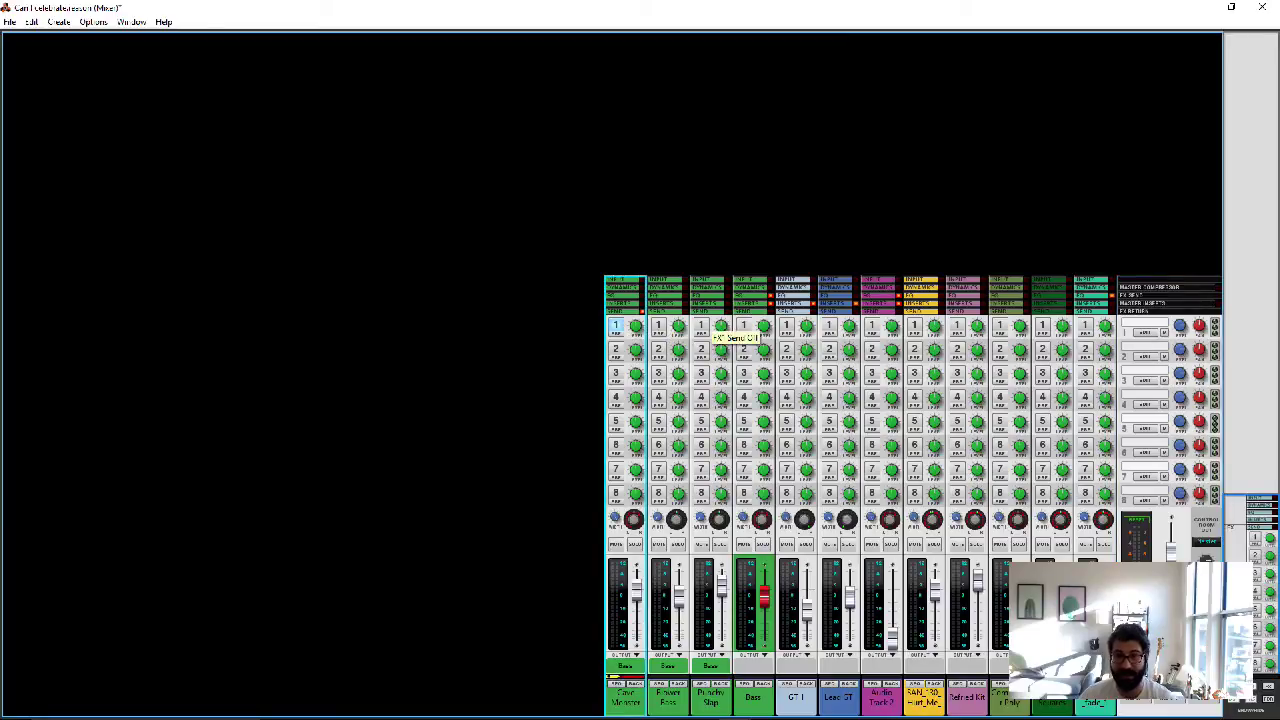
pyautogui.click(701, 326)
pyautogui.click(829, 326)
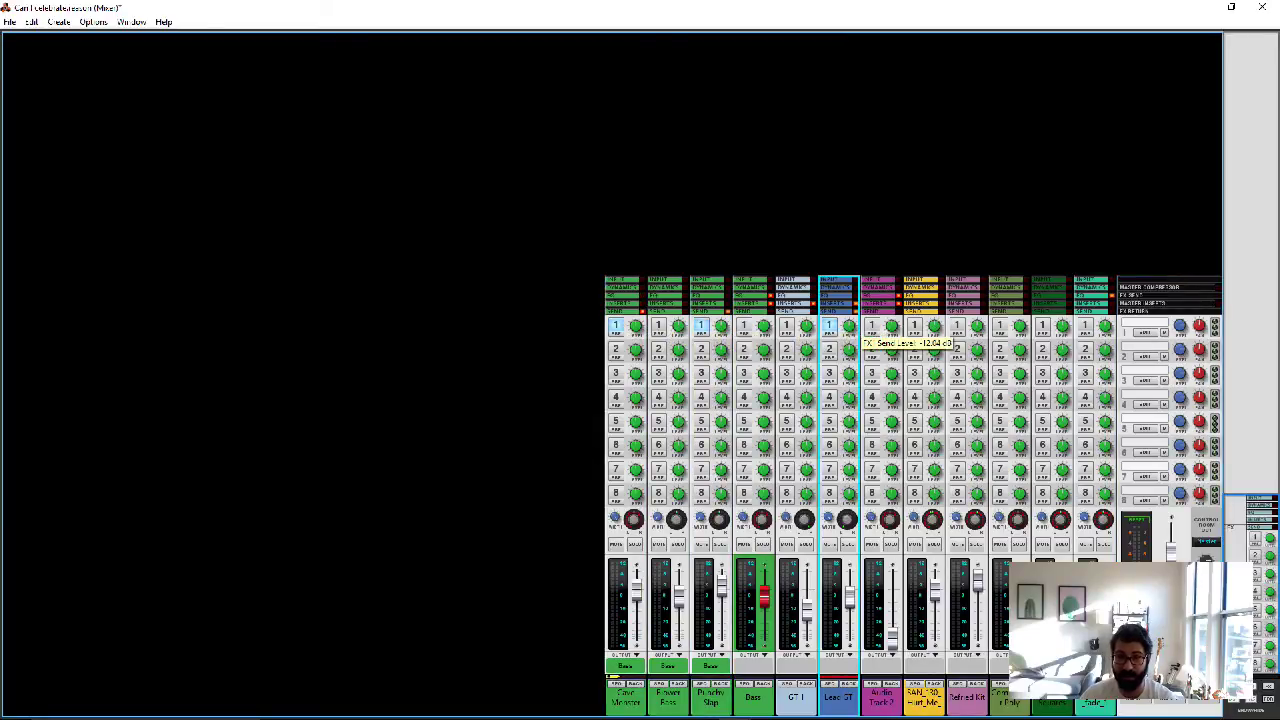
pyautogui.moveTo(849, 326); pyautogui.dragTo(849, 318)
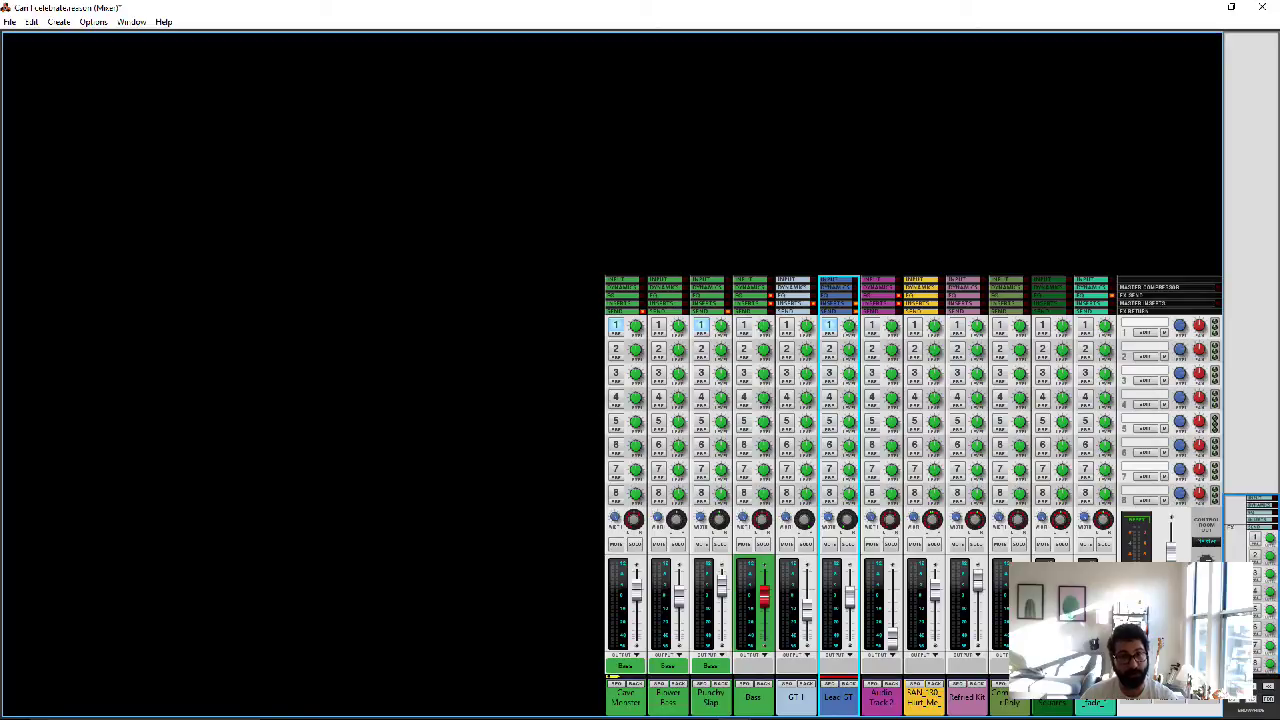
pyautogui.click(1150, 335)
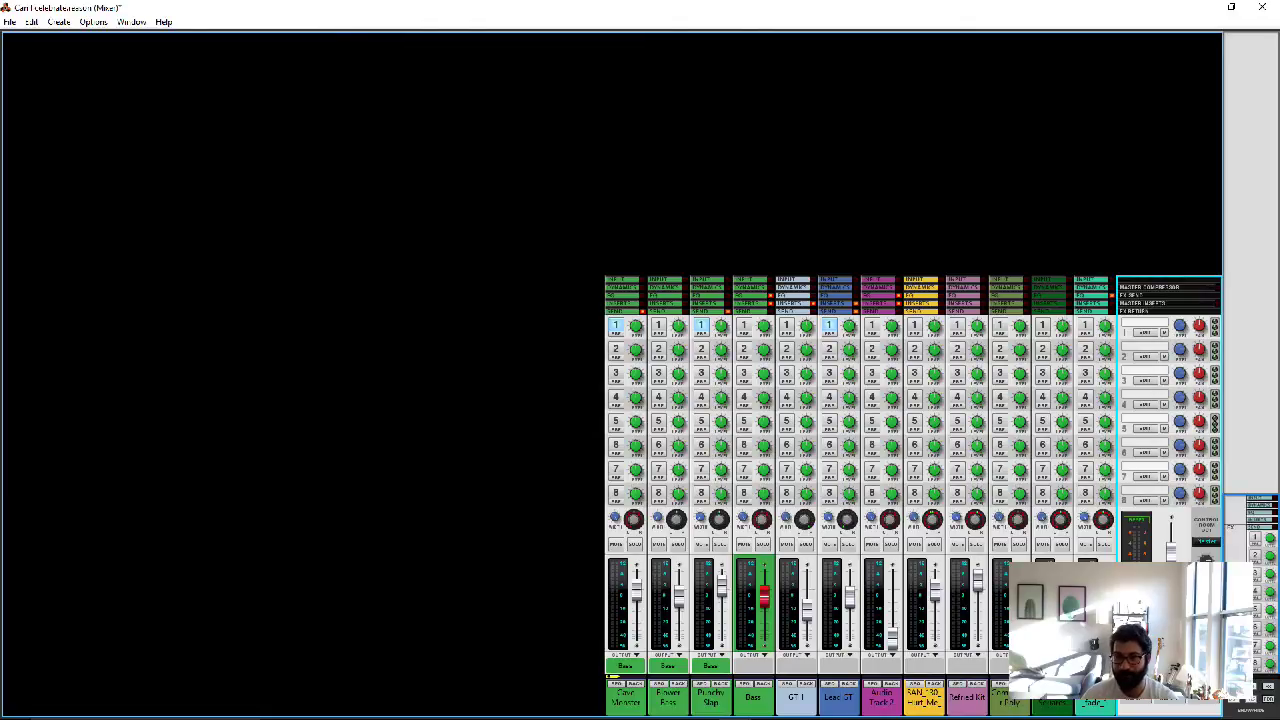
# Adjust the pan of effect return 1 and show the mixer's EQ section with the master effect sends
pyautogui.moveTo(1180, 326)
pyautogui.mouseDown()
pyautogui.moveTo(1180, 342)
pyautogui.moveTo(1199, 336)
pyautogui.moveTo(1180, 314)
pyautogui.moveTo(1199, 310)
pyautogui.moveTo(1199, 328)
pyautogui.mouseUp()
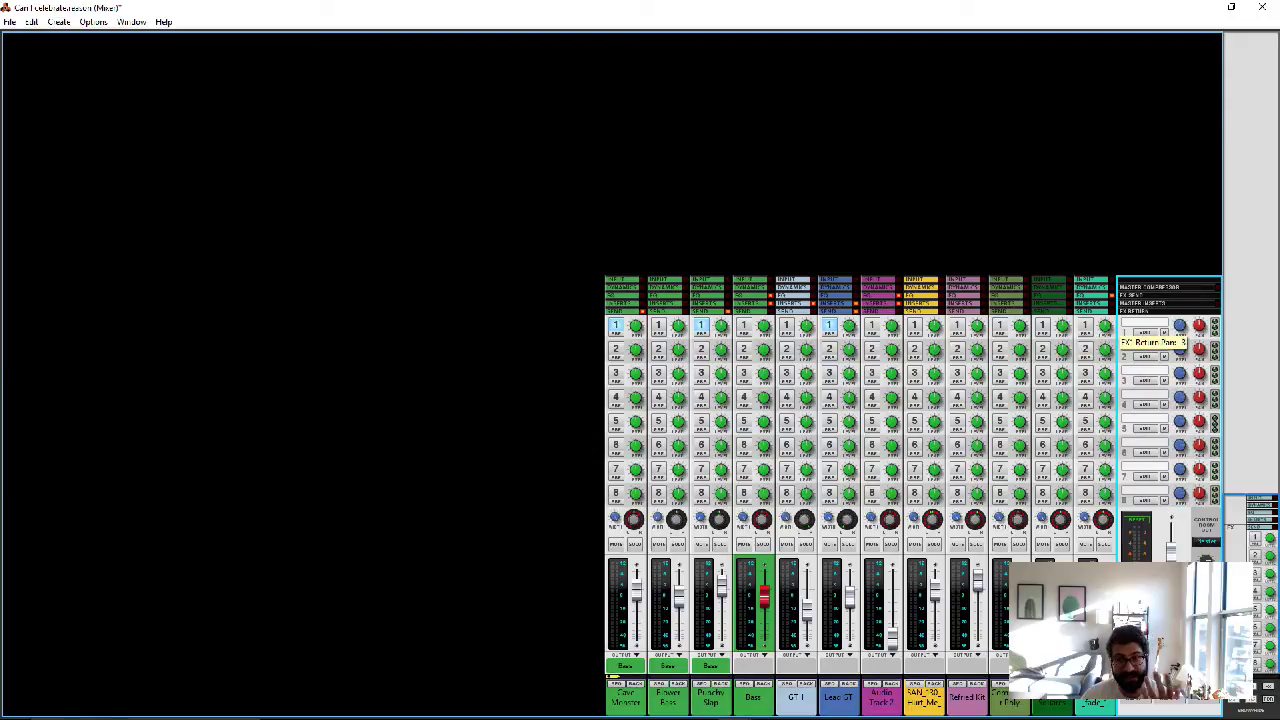
pyautogui.moveTo(735, 716)
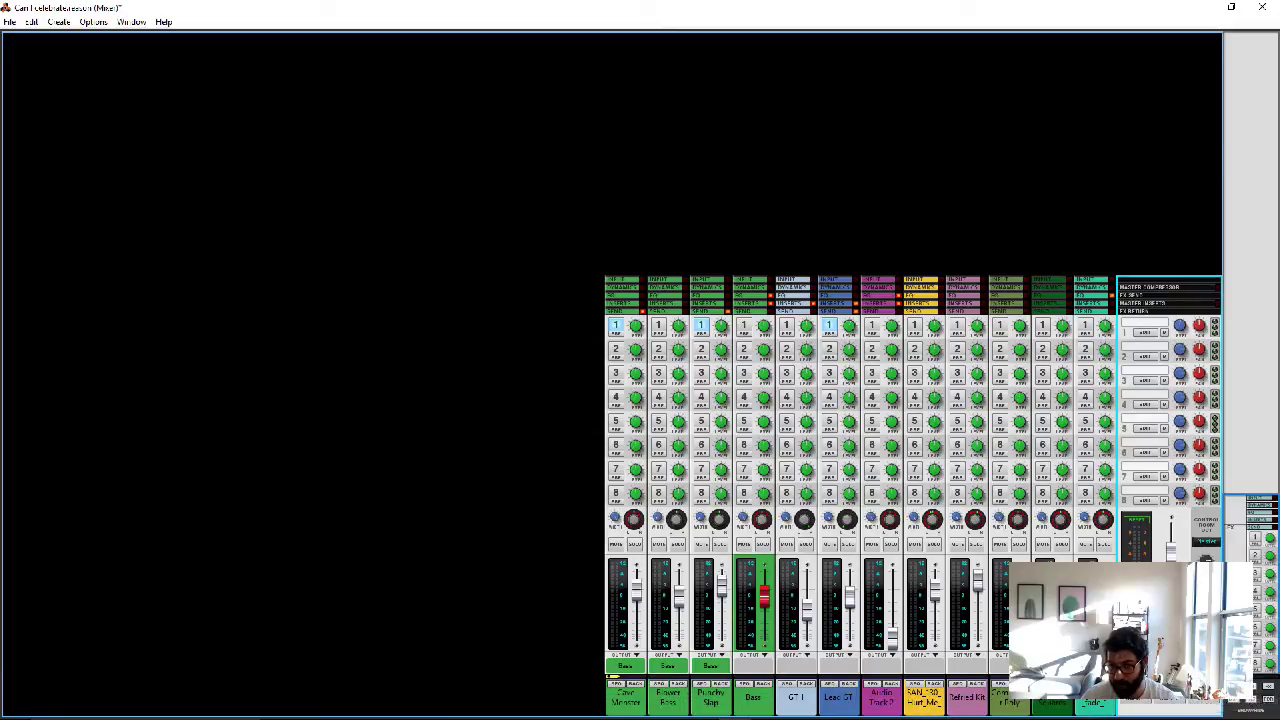
pyautogui.click(1240, 698)
pyautogui.click(1242, 697)
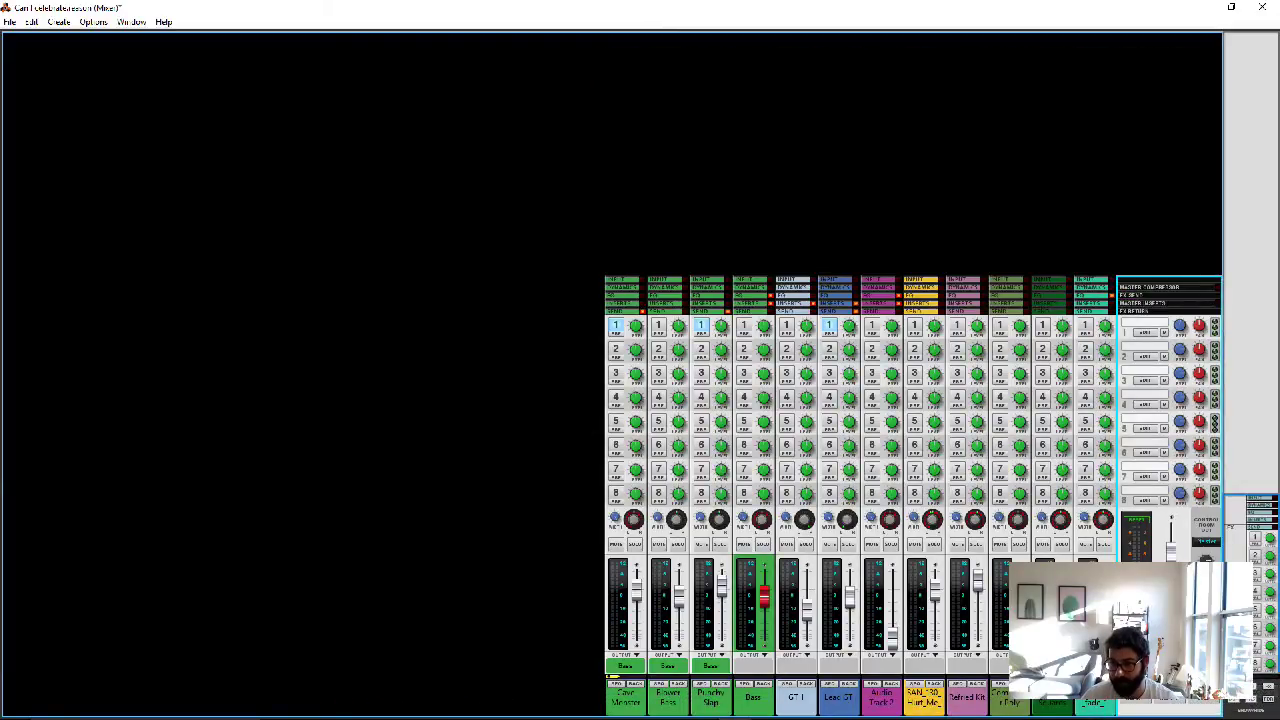
pyautogui.click(1246, 686)
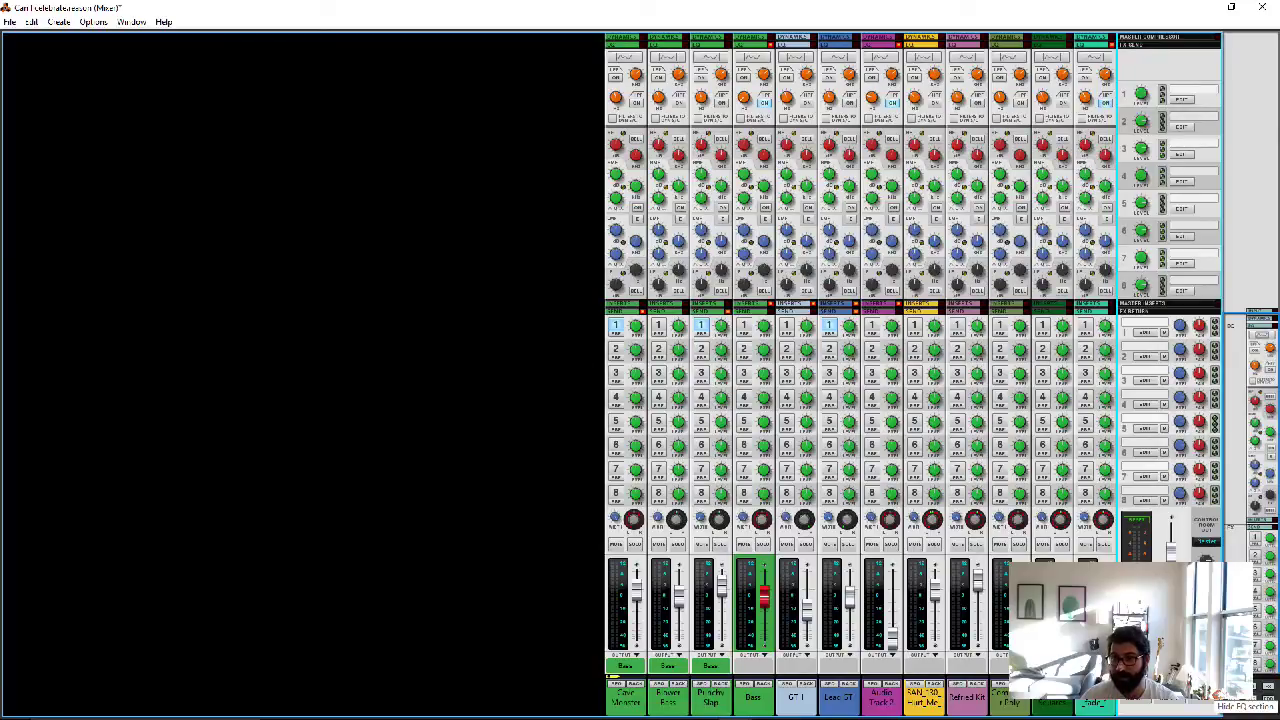
# Name master effect send 1 REV
pyautogui.scroll(1, 860, 271)
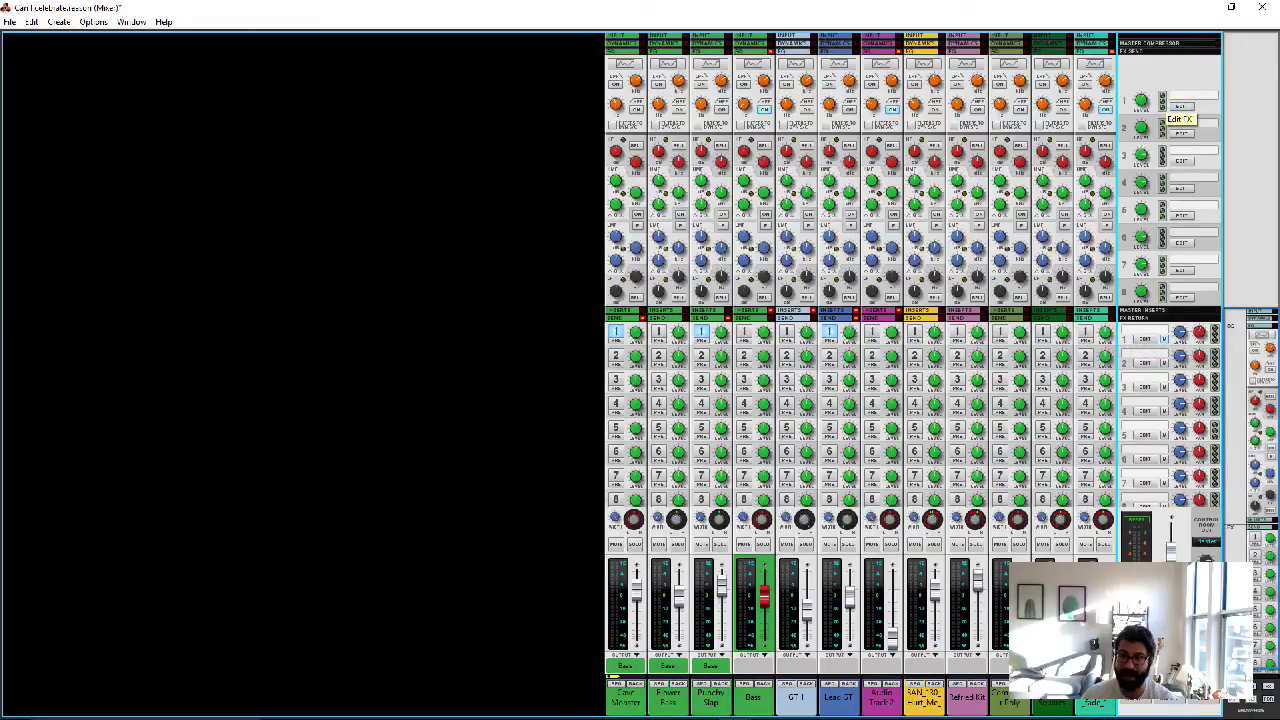
pyautogui.doubleClick(1185, 95)
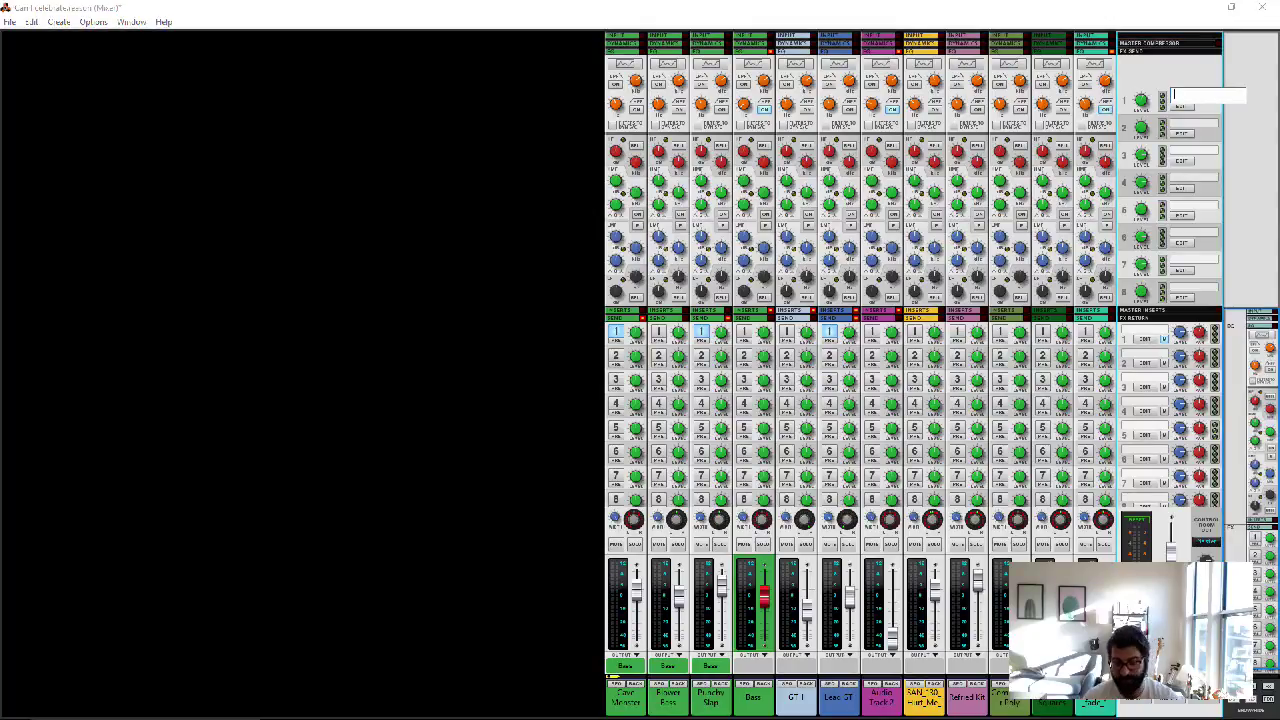
pyautogui.write('REV')
pyautogui.press('Return')
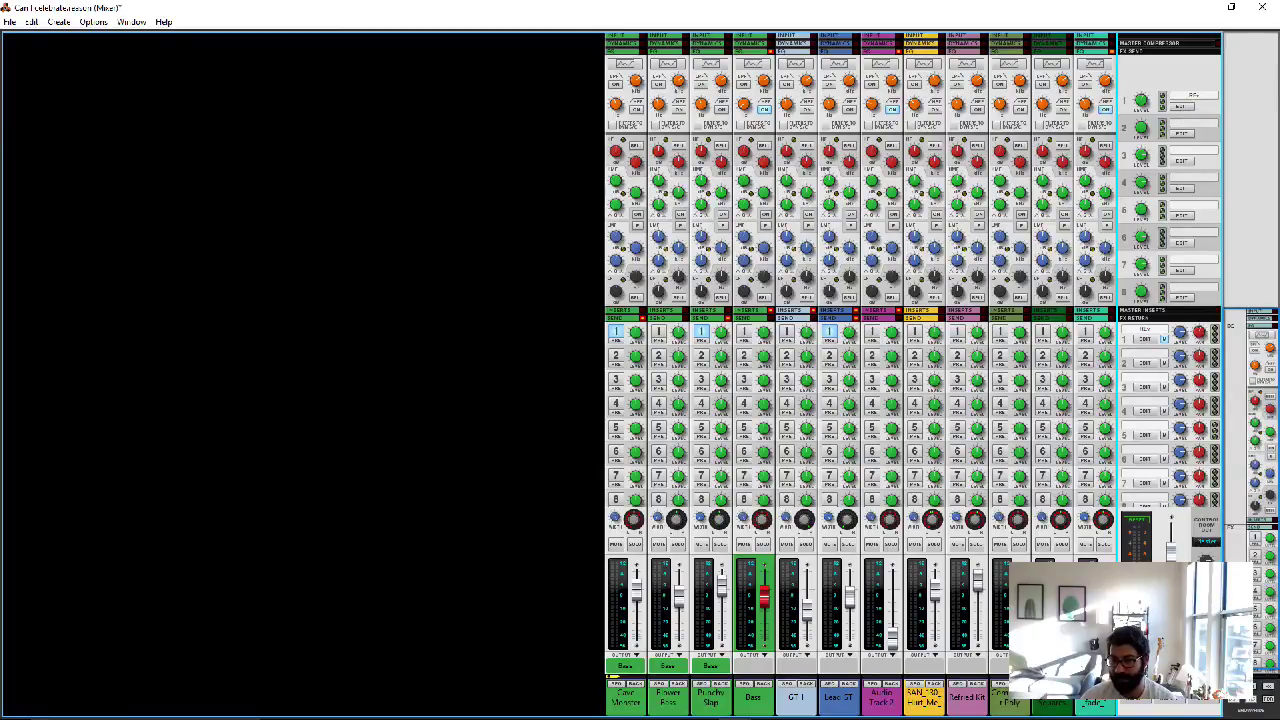
# Hide the EQ section and toggle Cave Monster's pre-fader setting for send 1 and the REV return's mute
pyautogui.click(1268, 686)
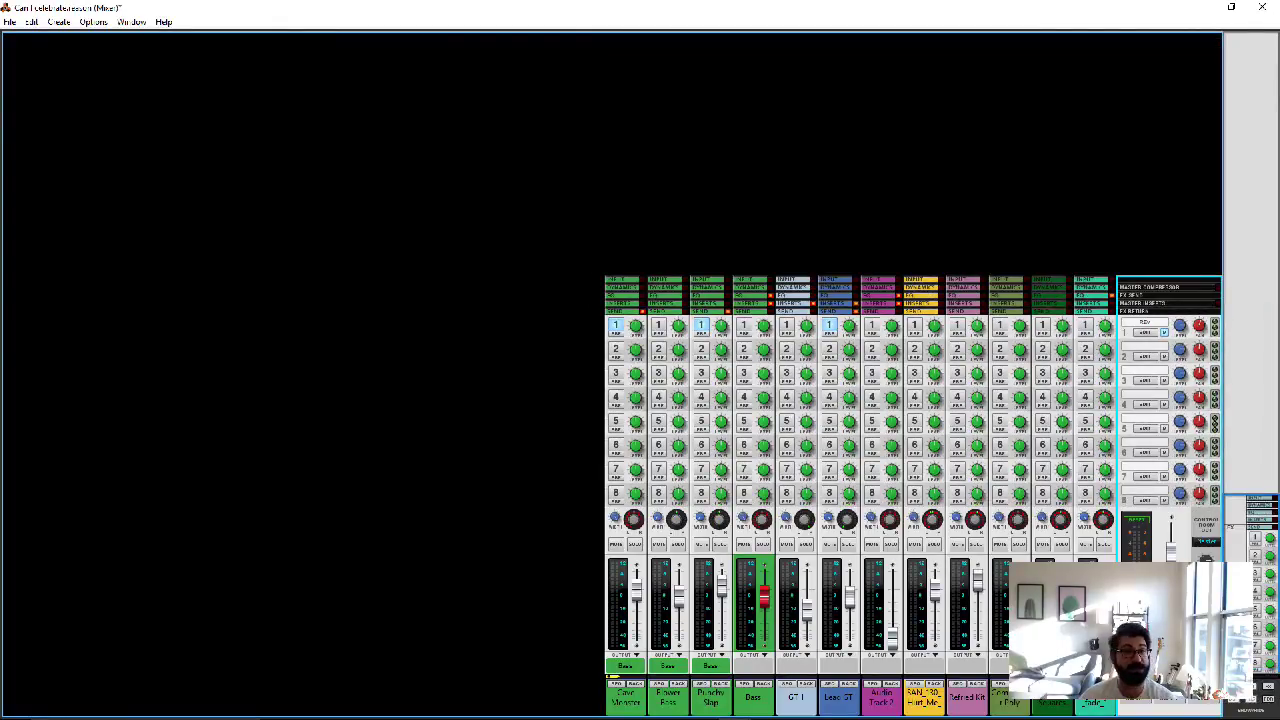
pyautogui.click(616, 334)
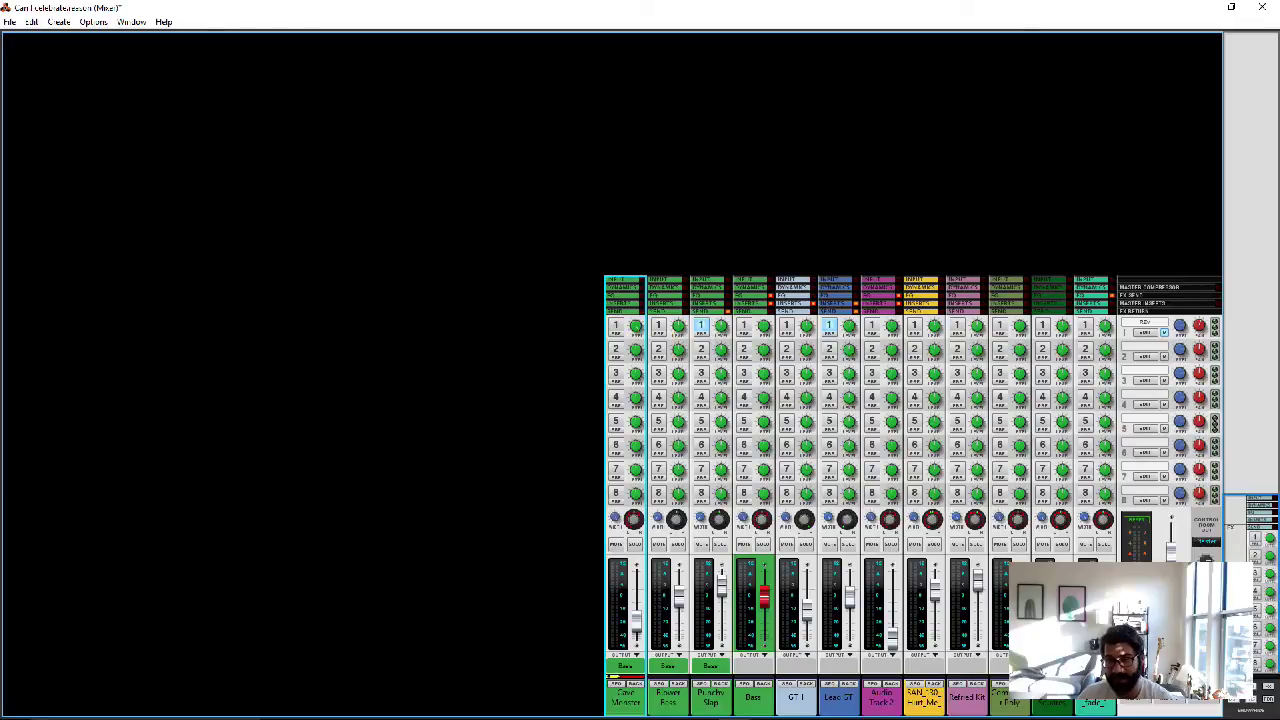
pyautogui.click(1164, 332)
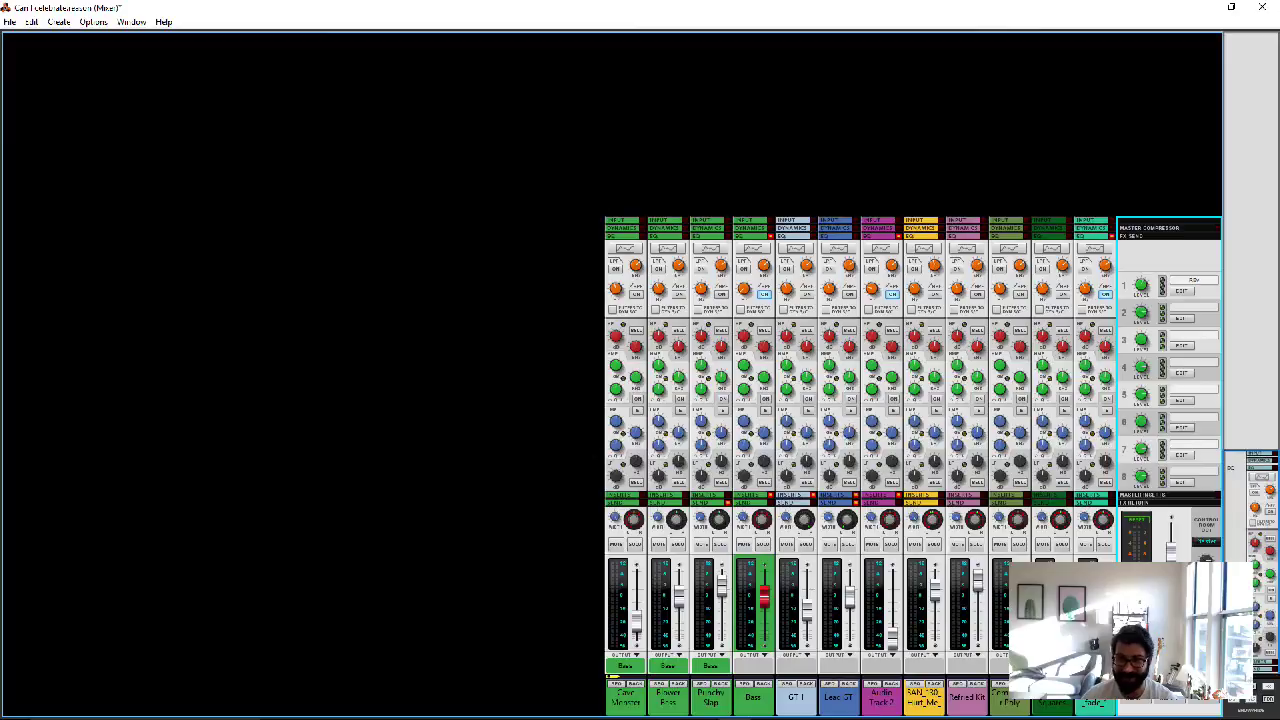
# Toggle the Cave Monster channel's equalizer on and off several times, leaving it enabled
pyautogui.click(637, 398)
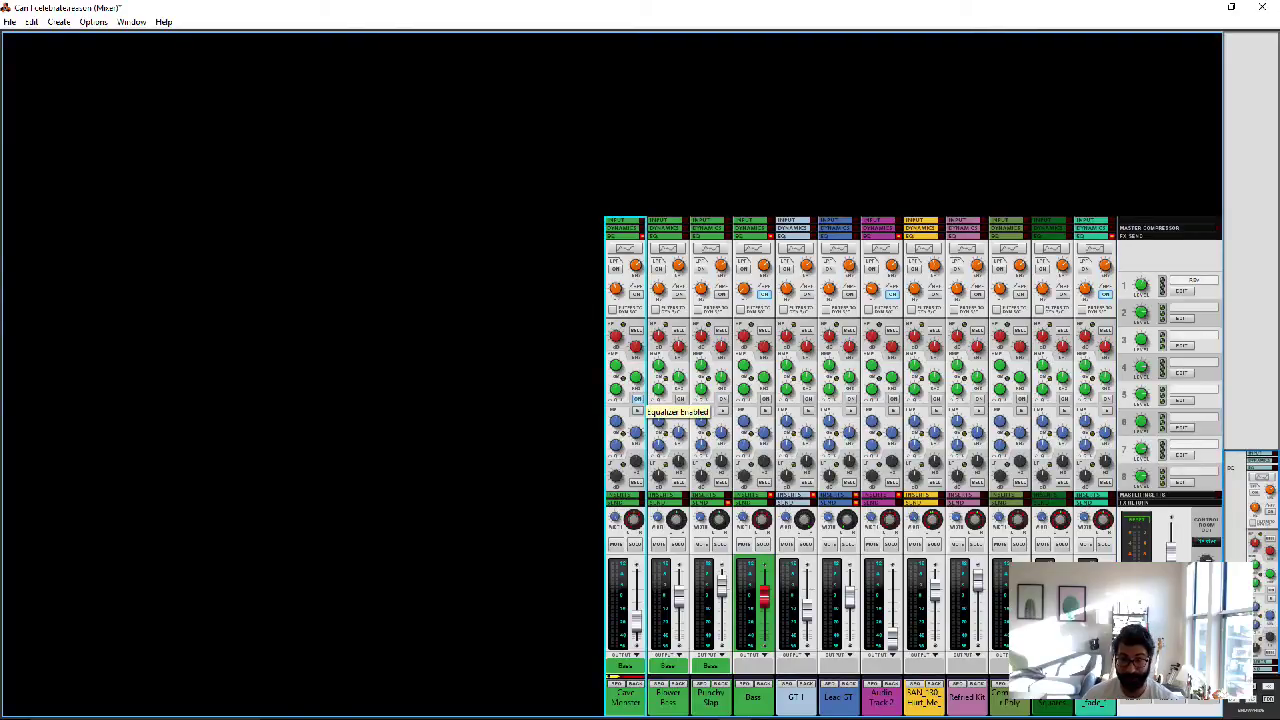
pyautogui.click(637, 398)
pyautogui.click(637, 398)
pyautogui.click(637, 398)
pyautogui.click(637, 398)
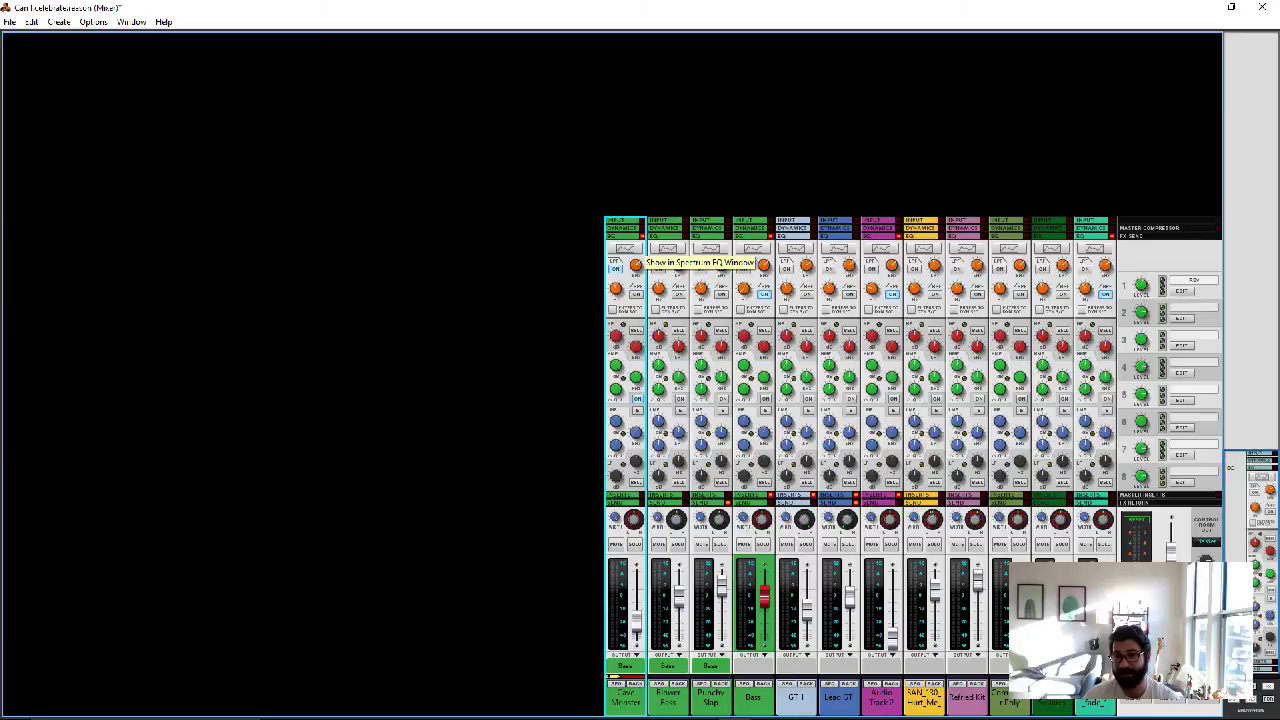
# Show Cave Monster in the Spectrum EQ window and place that window in the empty area beside the channels
pyautogui.click(626, 248)
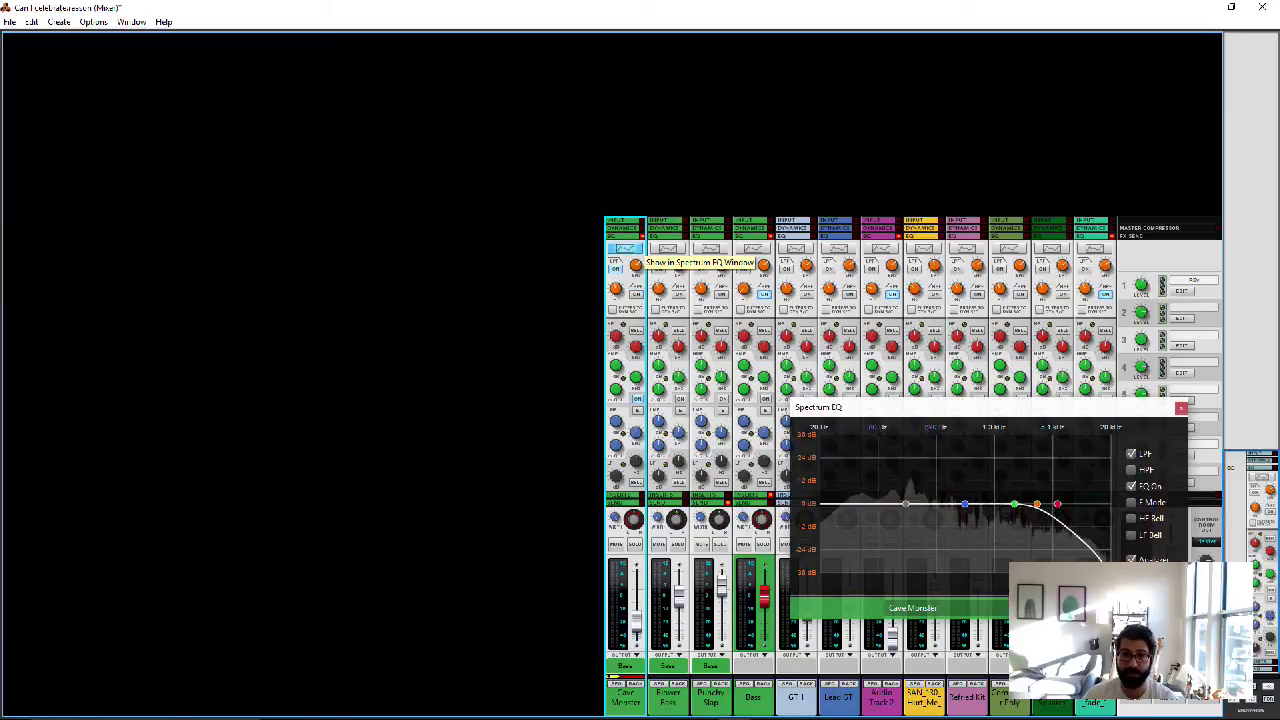
pyautogui.moveTo(950, 407); pyautogui.dragTo(326, 287)
pyautogui.click(626, 248)
pyautogui.click(626, 248)
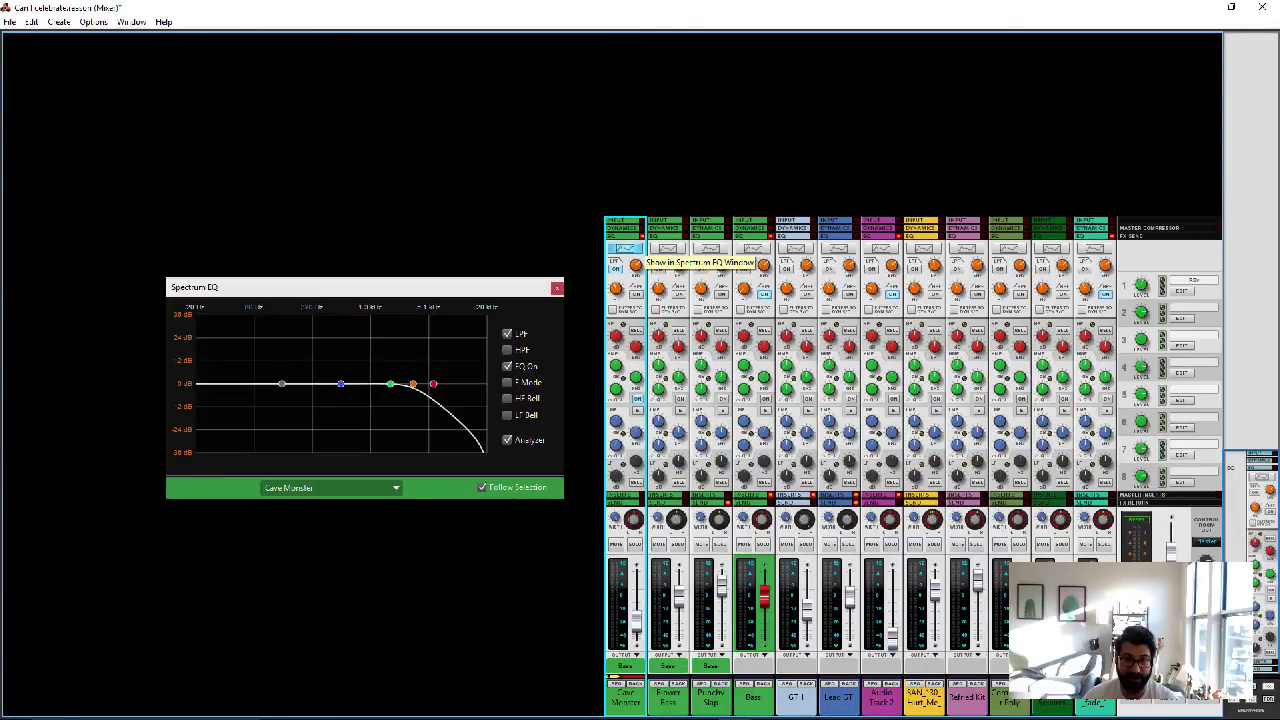
# Turn off Cave Monster's low-pass filter and EQ, and start playback to feed the analyzer
pyautogui.moveTo(433, 384)
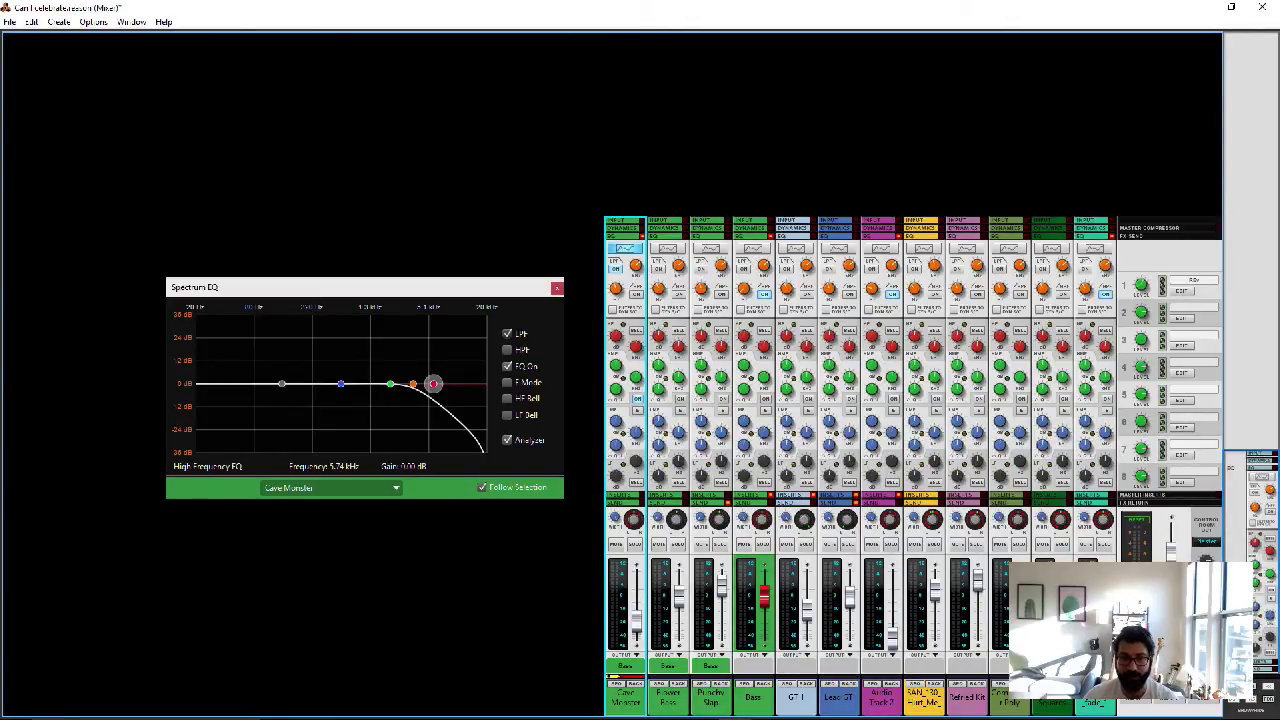
pyautogui.click(507, 333)
pyautogui.click(507, 366)
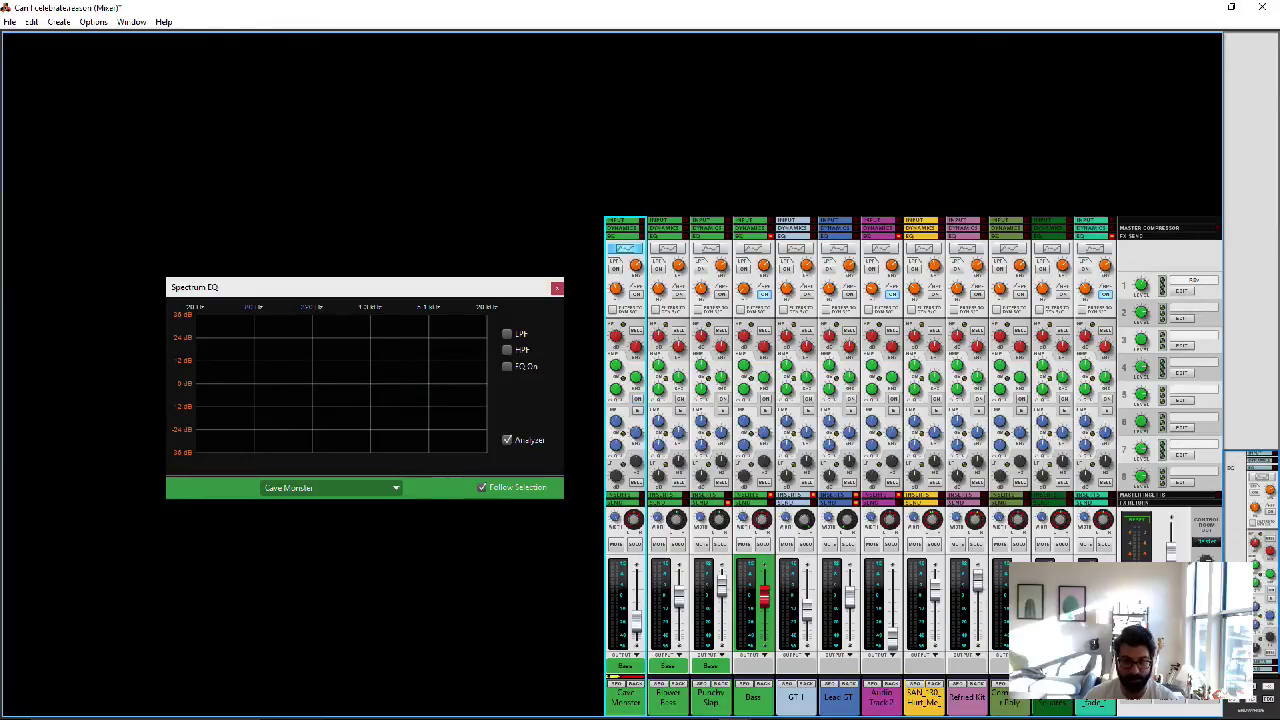
pyautogui.press('space')
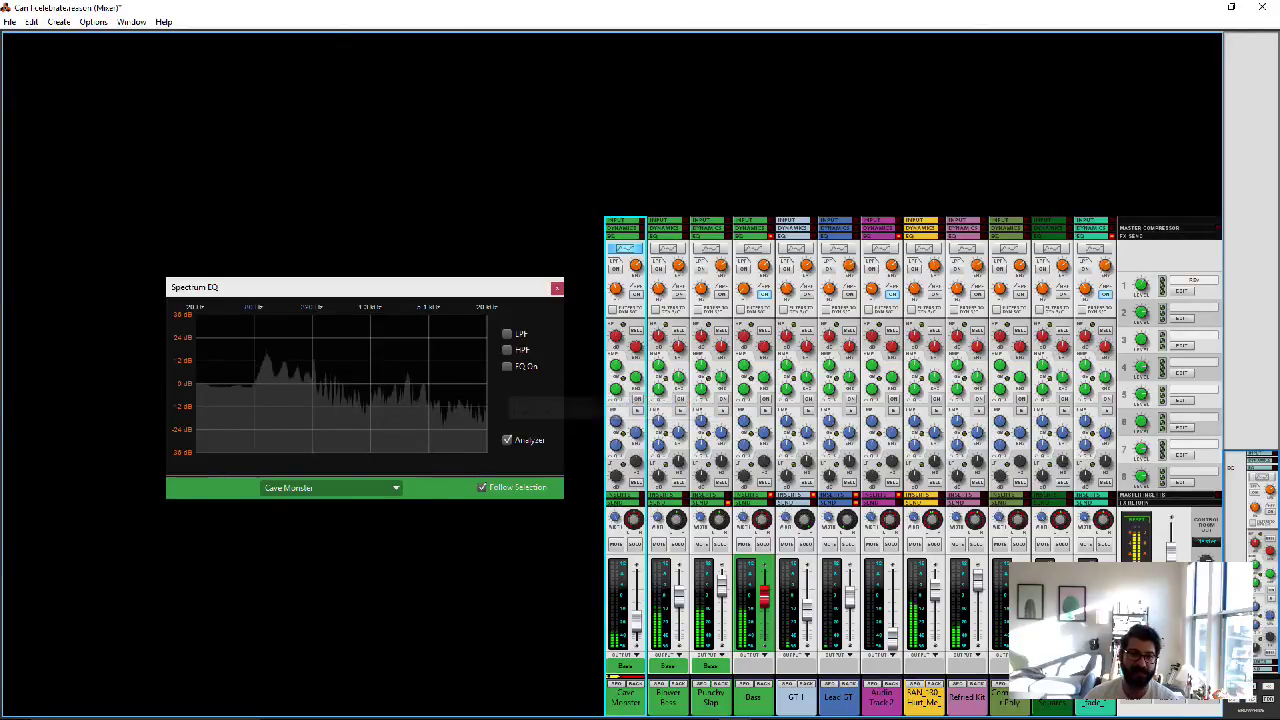
# Turn Cave Monster's EQ on, move its high-frequency band to 5.47 kHz, and turn the EQ off again
pyautogui.click(507, 366)
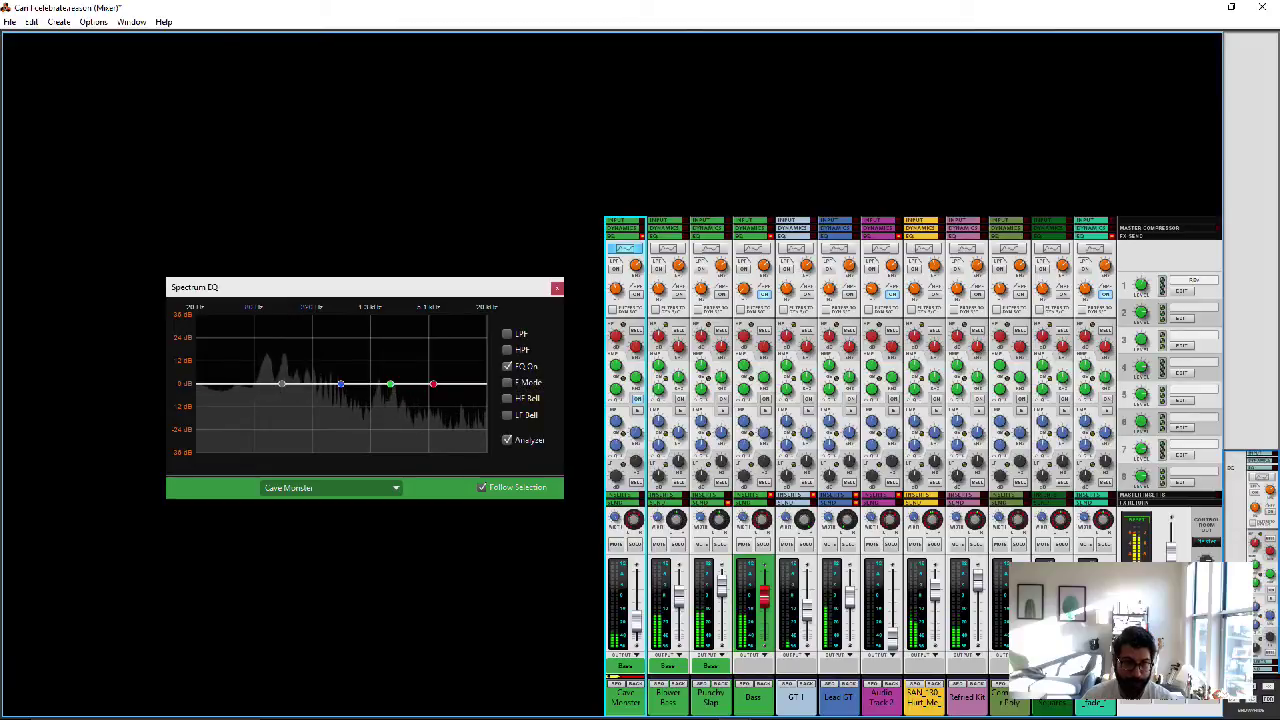
pyautogui.moveTo(433, 384); pyautogui.dragTo(431, 384)
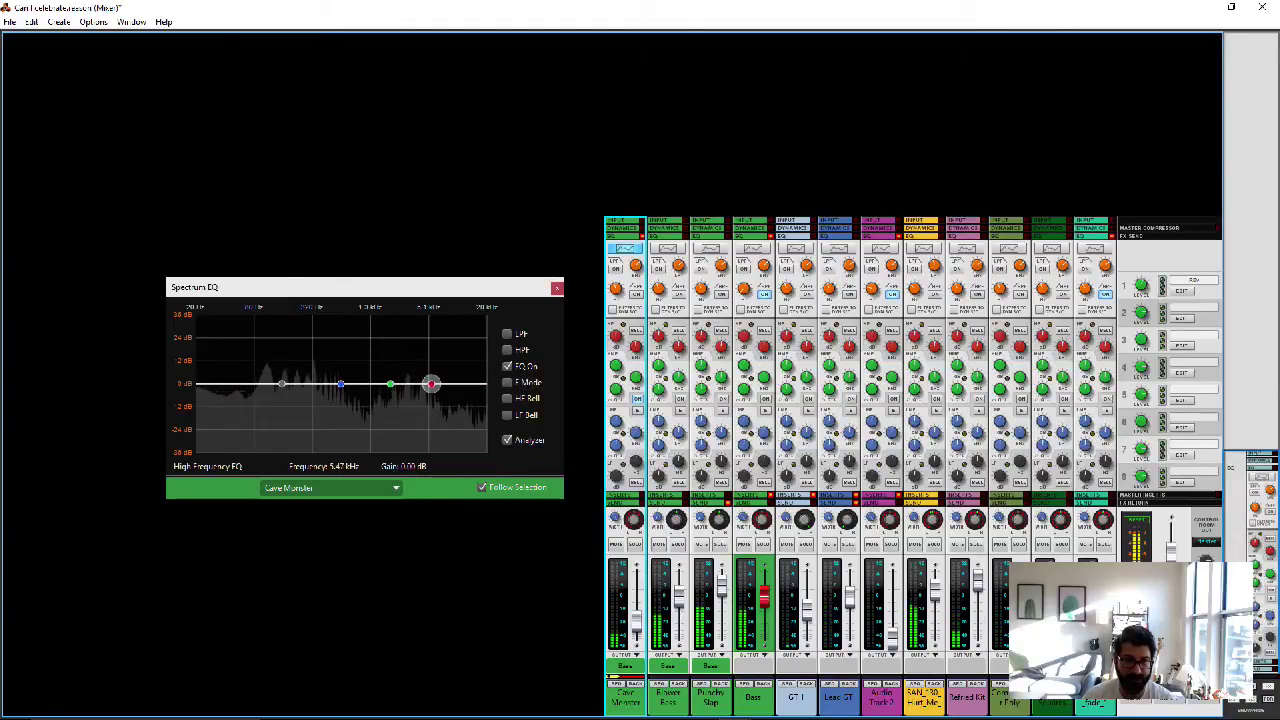
pyautogui.click(507, 366)
# Turn on Cave Monster's high-pass filter and lower its frequency through 87.7 Hz to the minimum
pyautogui.click(507, 350)
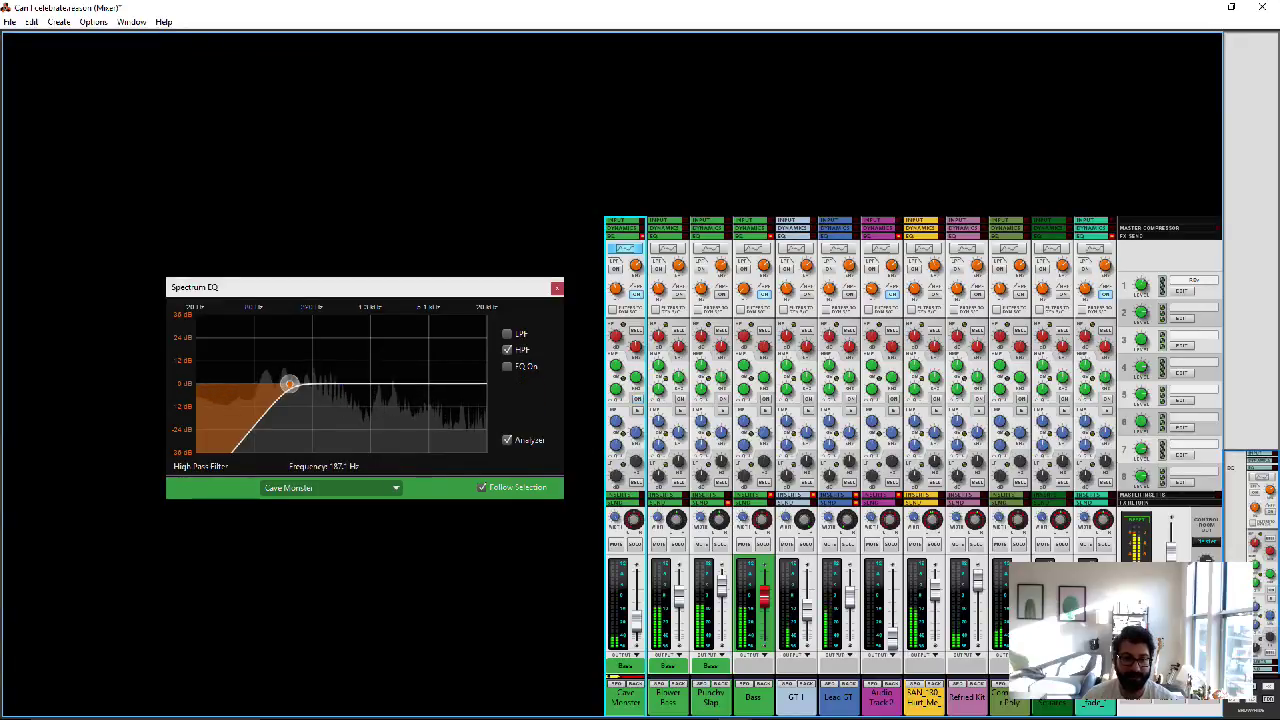
pyautogui.moveTo(288, 384); pyautogui.dragTo(258, 384)
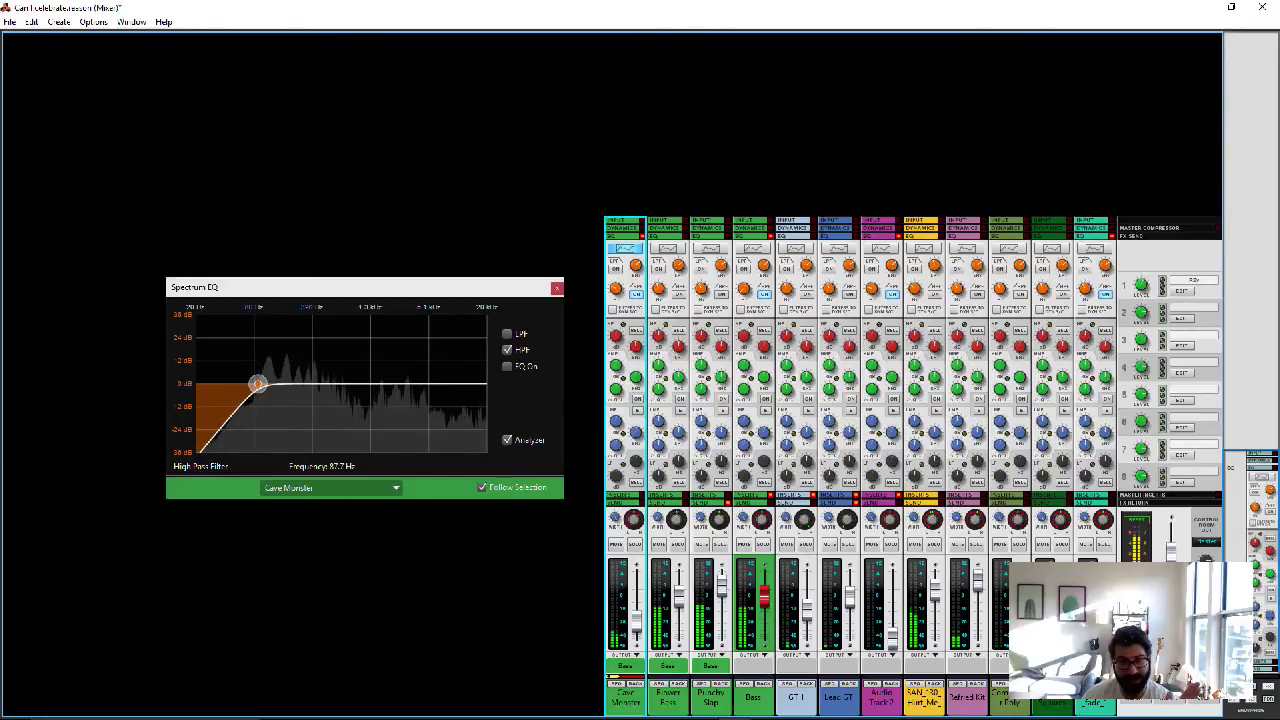
pyautogui.moveTo(258, 384); pyautogui.dragTo(196, 384)
# Sweep Cave Monster's low-pass filter down, return it to 20.00 kHz, and turn the filter off
pyautogui.moveTo(486, 384); pyautogui.dragTo(416, 384)
pyautogui.moveTo(271, 384); pyautogui.dragTo(486, 384)
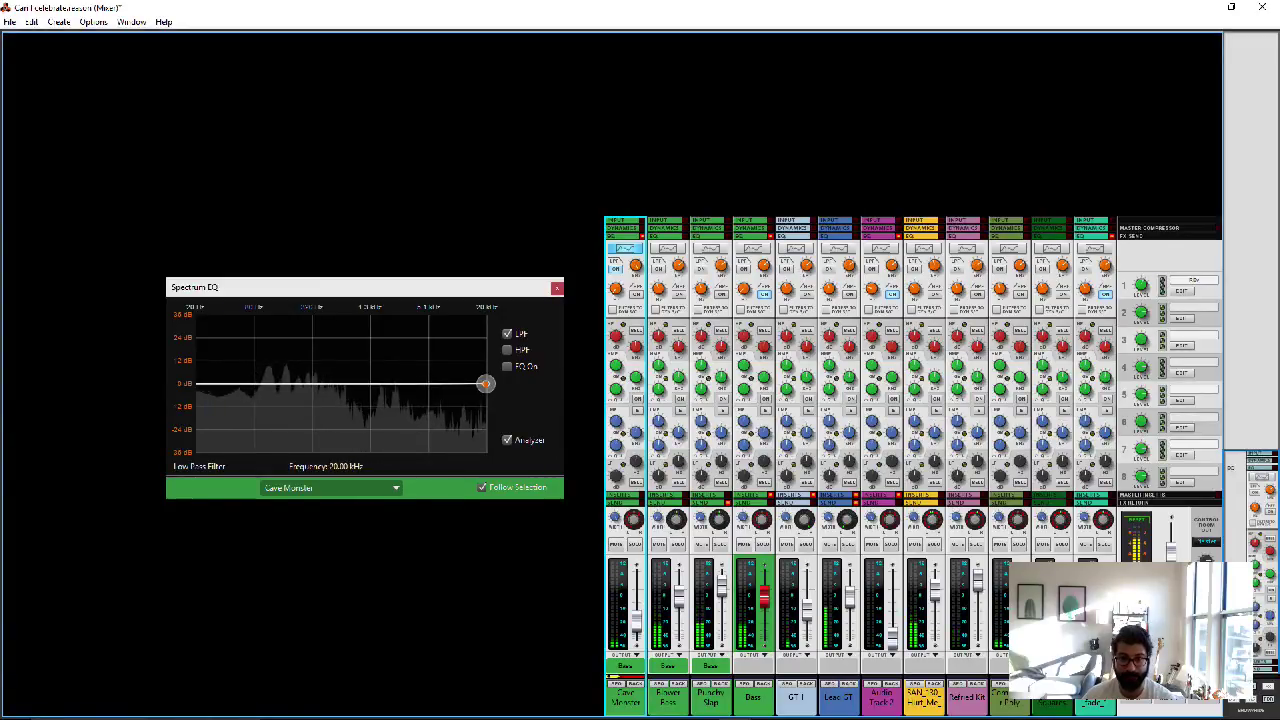
pyautogui.click(507, 334)
# Turn on Cave Monster's EQ and boost its high-frequency band to about 15.5 dB at 12.35 kHz
pyautogui.click(507, 366)
pyautogui.moveTo(390, 384)
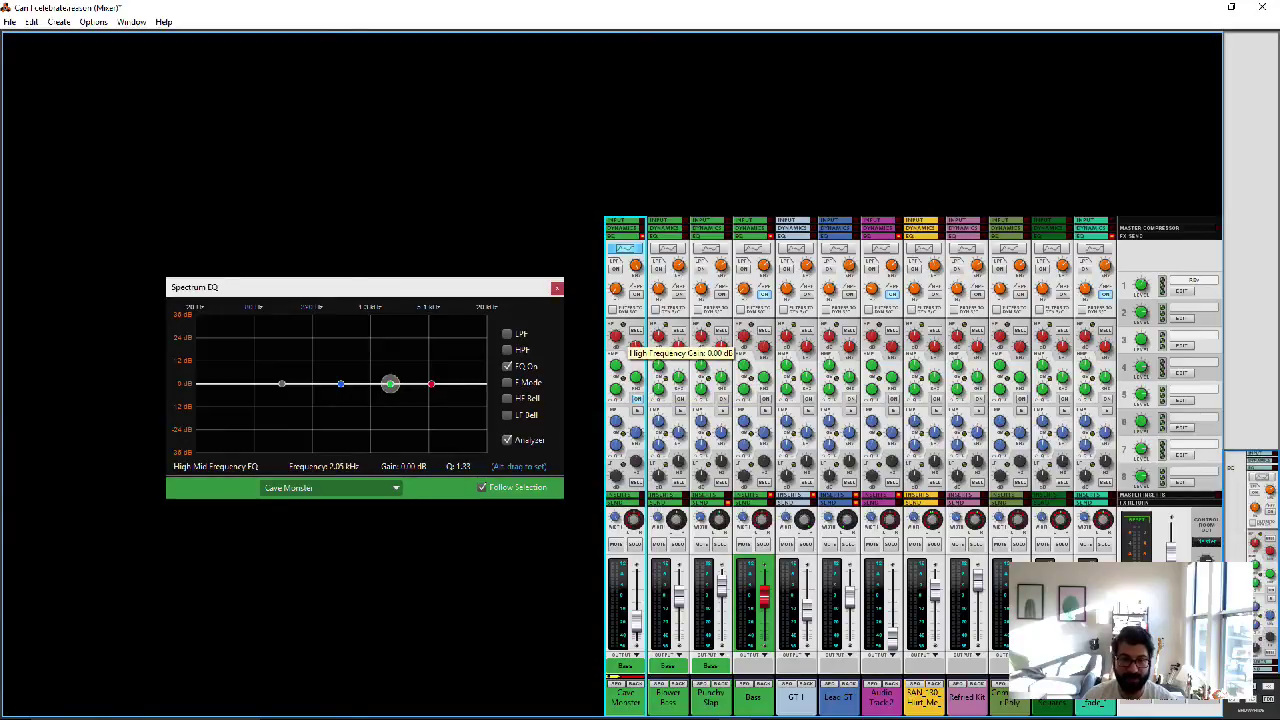
pyautogui.moveTo(618, 337); pyautogui.dragTo(618, 294)
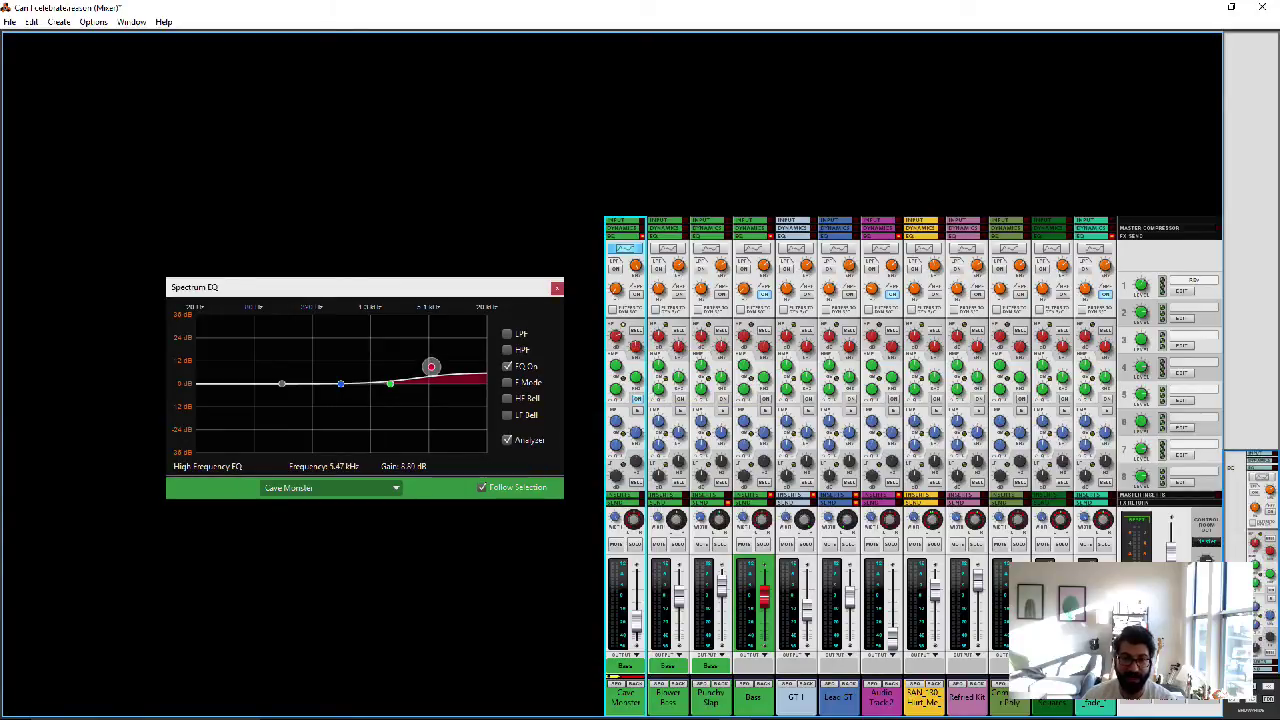
pyautogui.moveTo(431, 367); pyautogui.dragTo(465, 354)
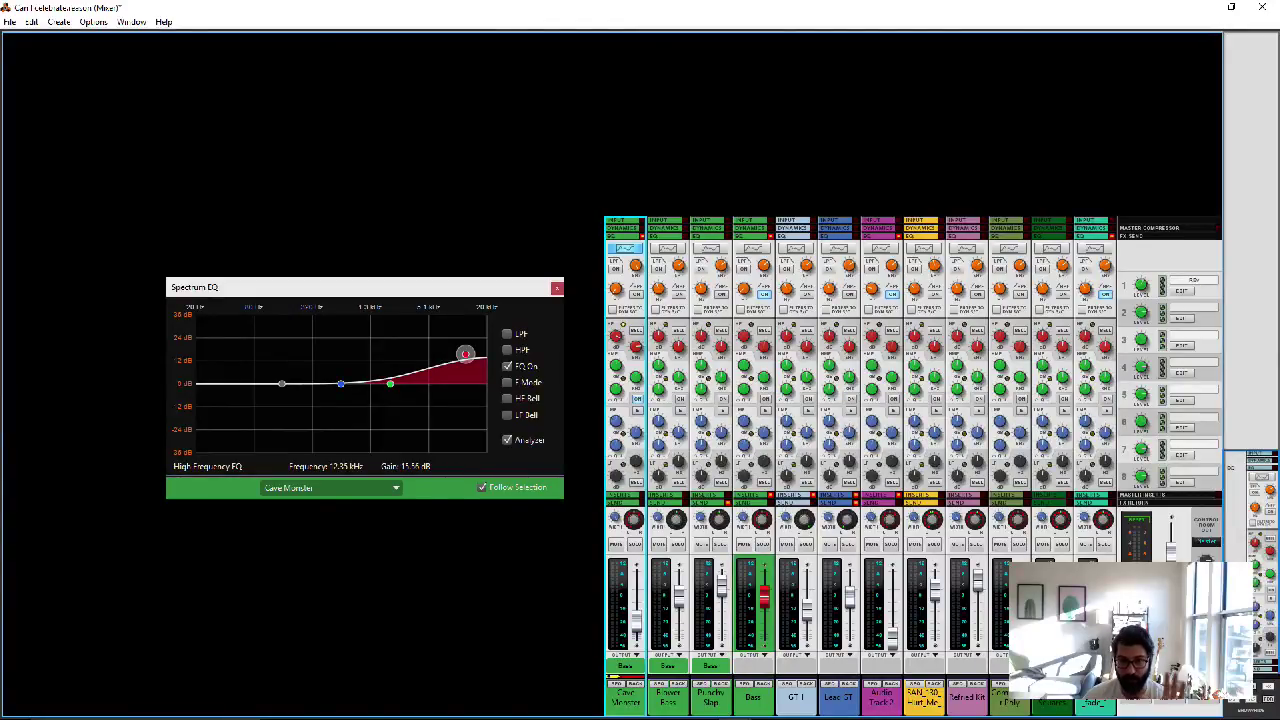
# Try the HF Bell shape on Cave Monster's high-frequency band, and return the band to 0 dB at 9.37 kHz without it
pyautogui.click(507, 398)
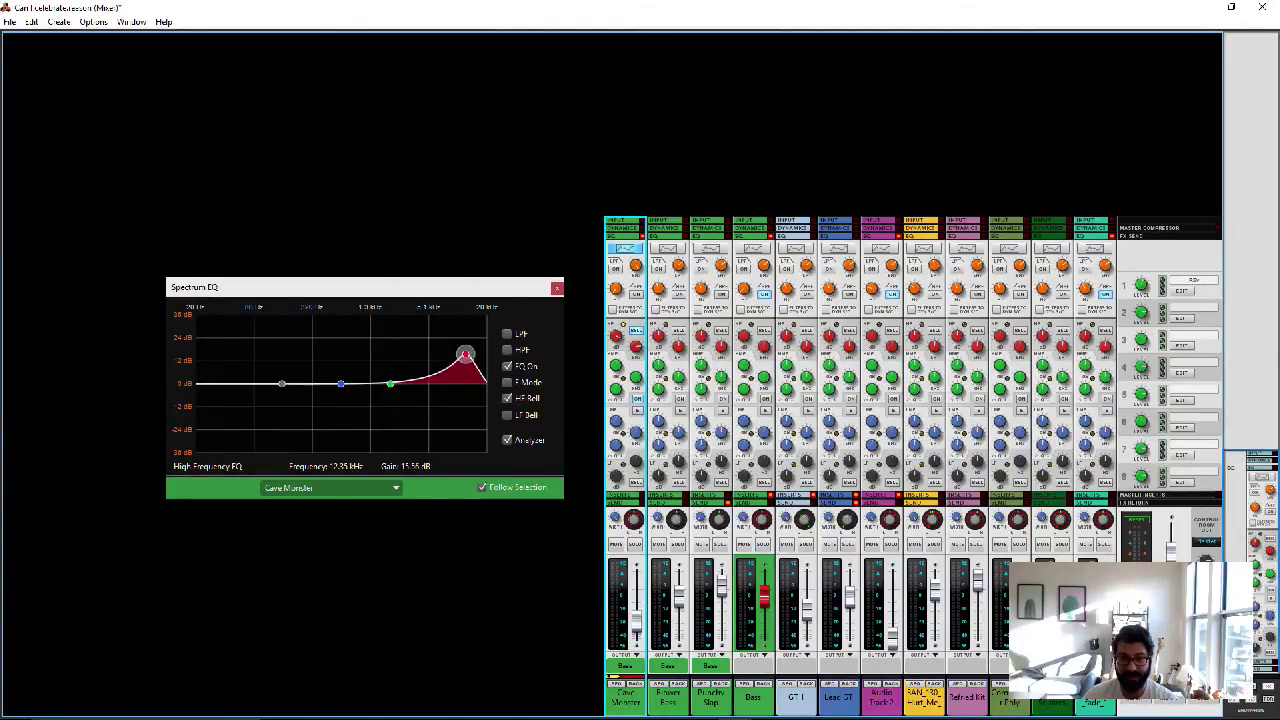
pyautogui.moveTo(465, 354); pyautogui.dragTo(454, 383)
pyautogui.hotkey('ctrl', 'z')
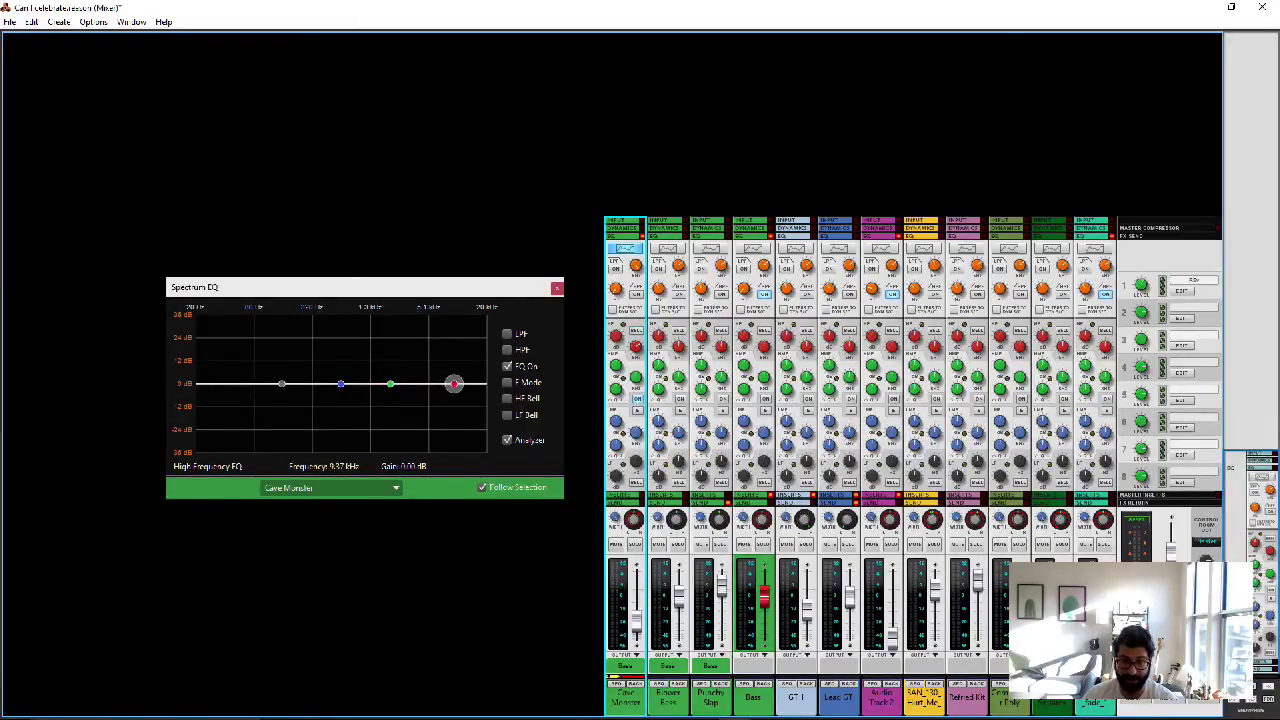
# Boost Cave Monster's low-frequency band to 20 dB at 64.8 Hz with LF Bell, and flatten it again
pyautogui.moveTo(282, 383); pyautogui.dragTo(245, 346)
pyautogui.doubleClick(245, 345)
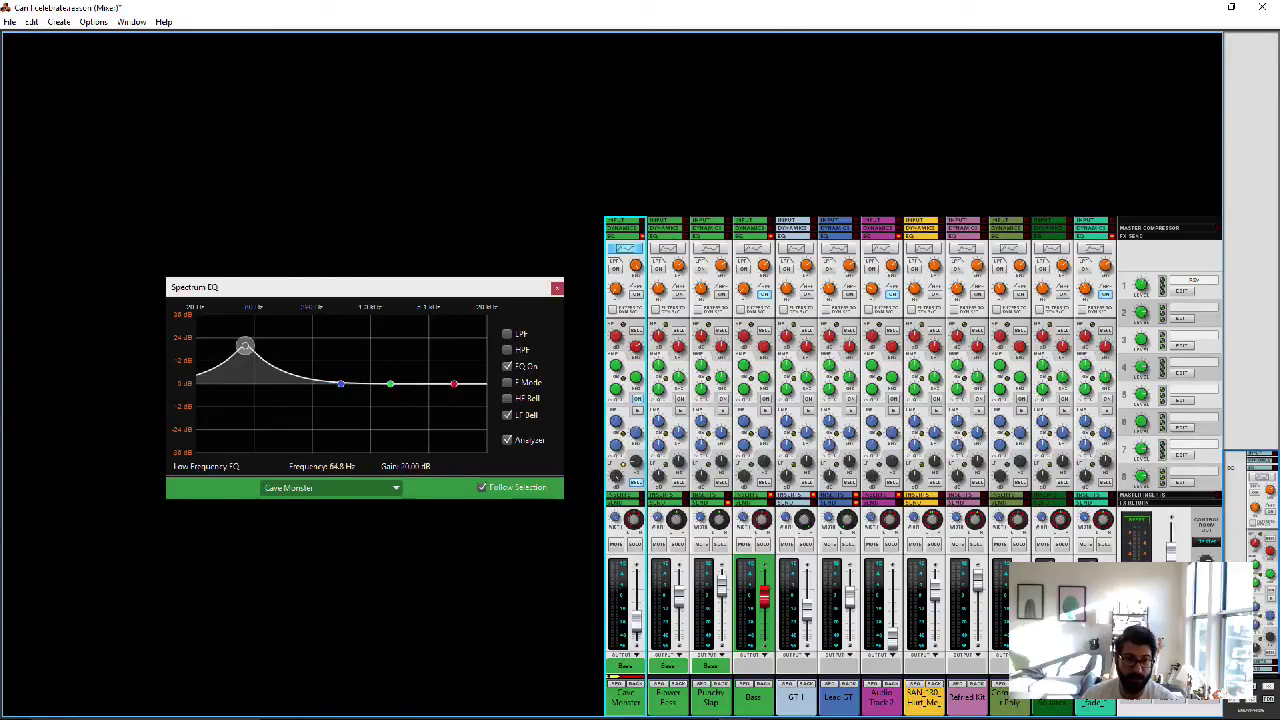
pyautogui.click(454, 384)
pyautogui.doubleClick(245, 345)
pyautogui.moveTo(245, 346); pyautogui.dragTo(233, 384)
# Boost Cave Monster's high-mid band, cut its low-mid band by about 12 dB at 295.1 Hz, and toggle E Mode on and off
pyautogui.click(390, 384)
pyautogui.moveTo(390, 384); pyautogui.dragTo(309, 406)
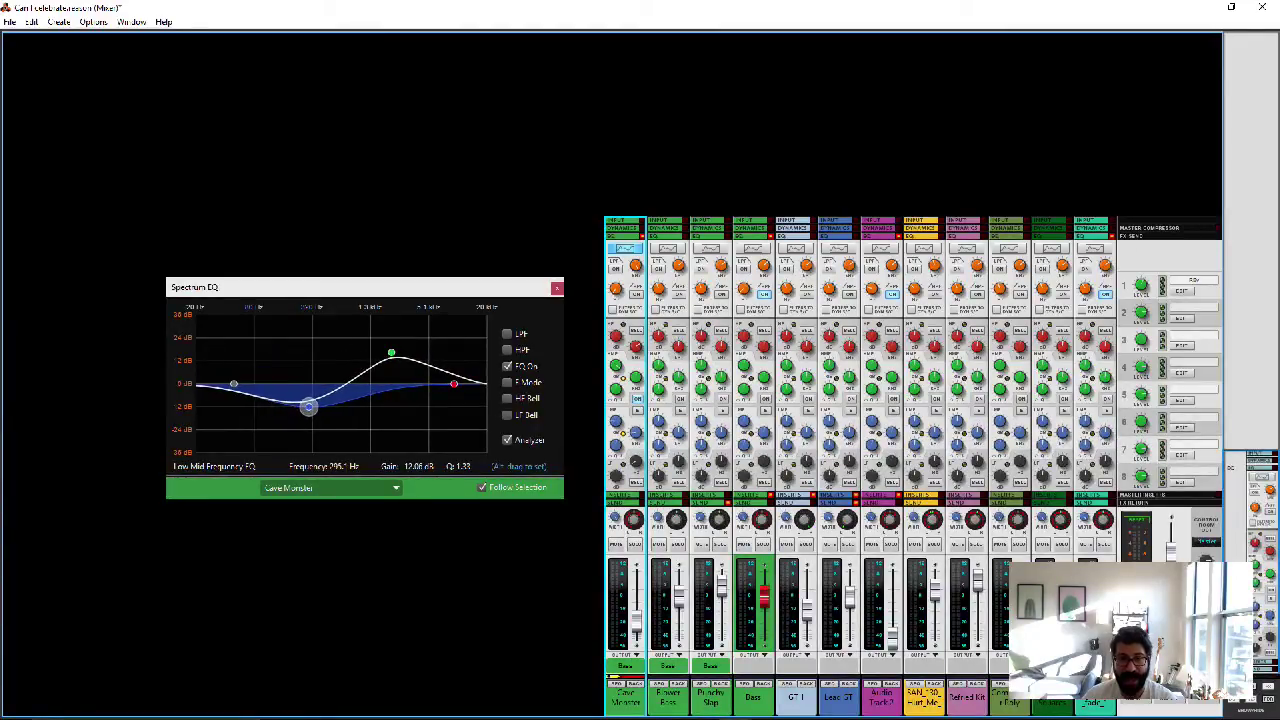
pyautogui.click(454, 384)
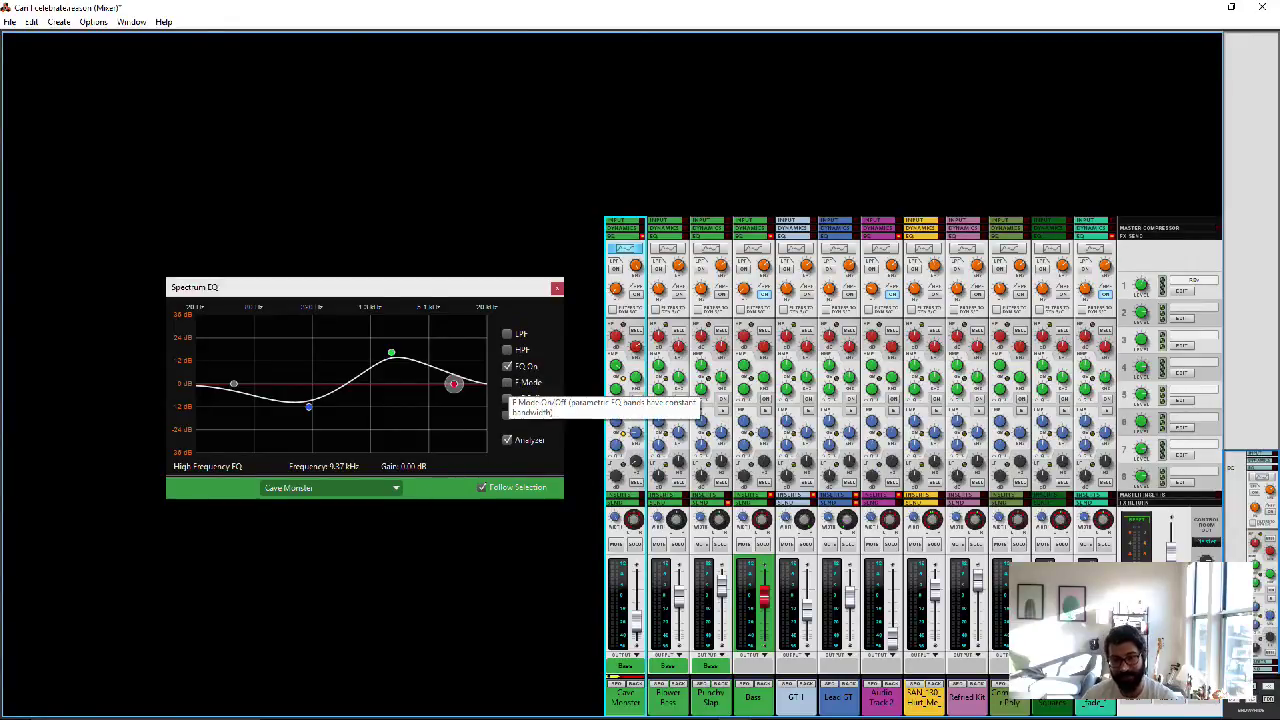
pyautogui.click(507, 382)
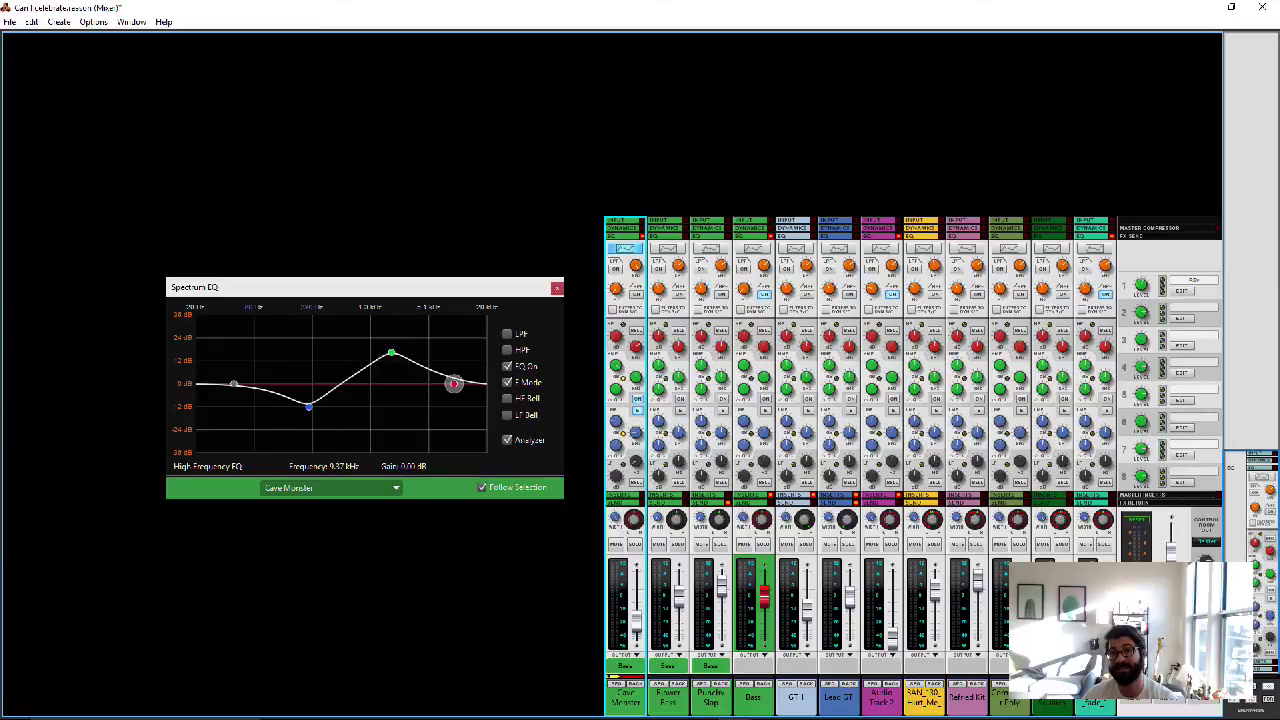
pyautogui.click(506, 382)
# Bring the low-mid band back near 0 dB, set the high-mid band to 11.75 dB at 1.21 kHz, and enable E Mode
pyautogui.click(308, 405)
pyautogui.moveTo(308, 405); pyautogui.dragTo(307, 385)
pyautogui.moveTo(391, 352)
pyautogui.mouseDown()
pyautogui.moveTo(339, 360)
pyautogui.moveTo(368, 362)
pyautogui.mouseUp()
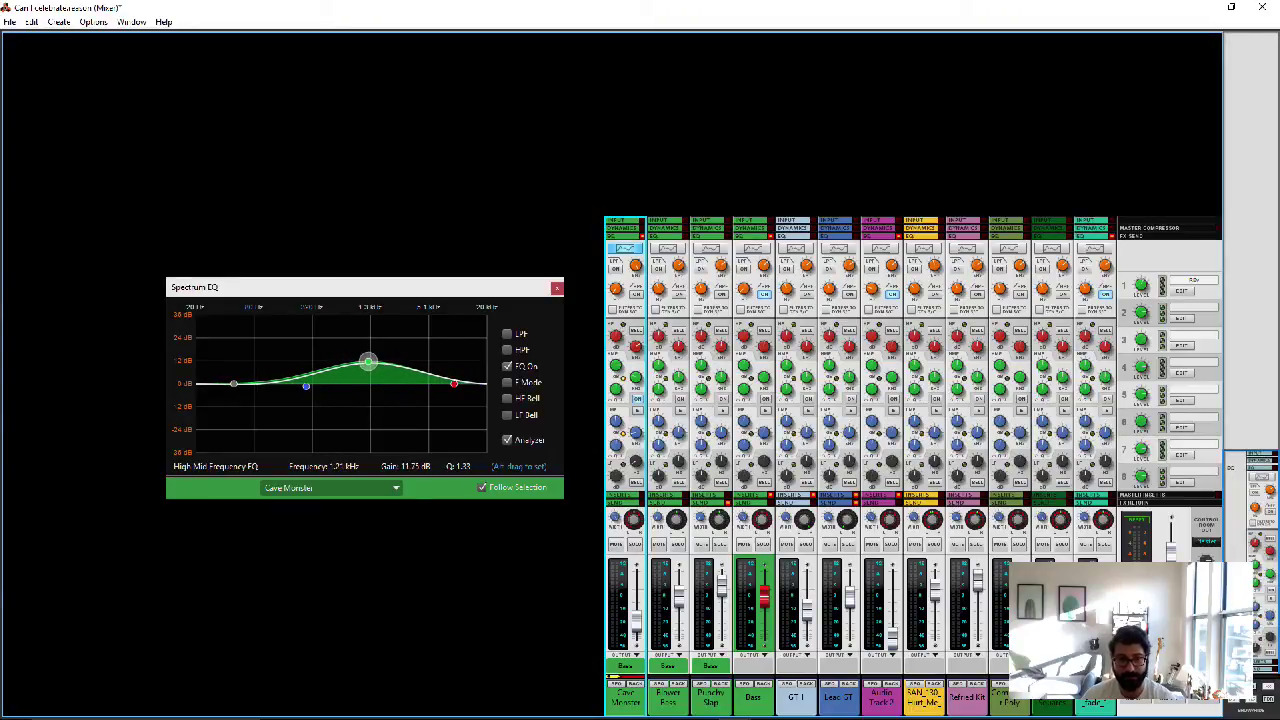
pyautogui.click(507, 382)
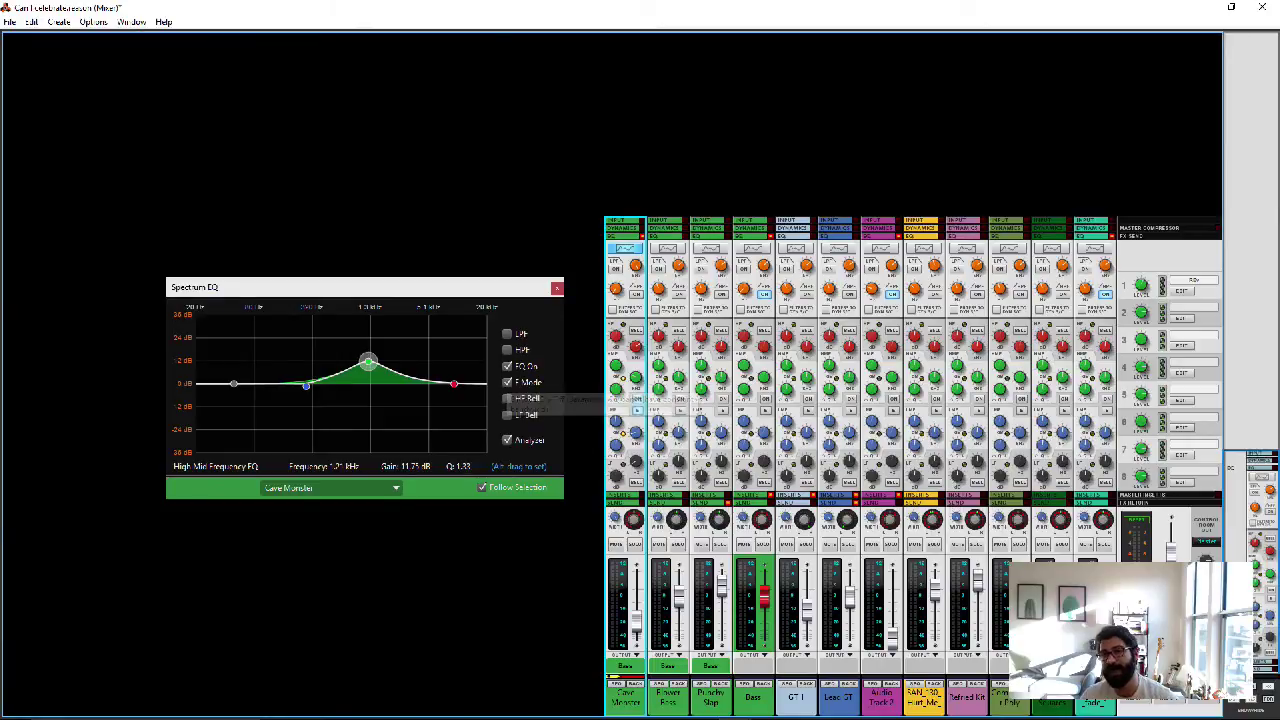
# Vary the Q of Cave Monster's high-mid EQ band and set it to 2.50
pyautogui.moveTo(616, 389); pyautogui.dragTo(616, 350)
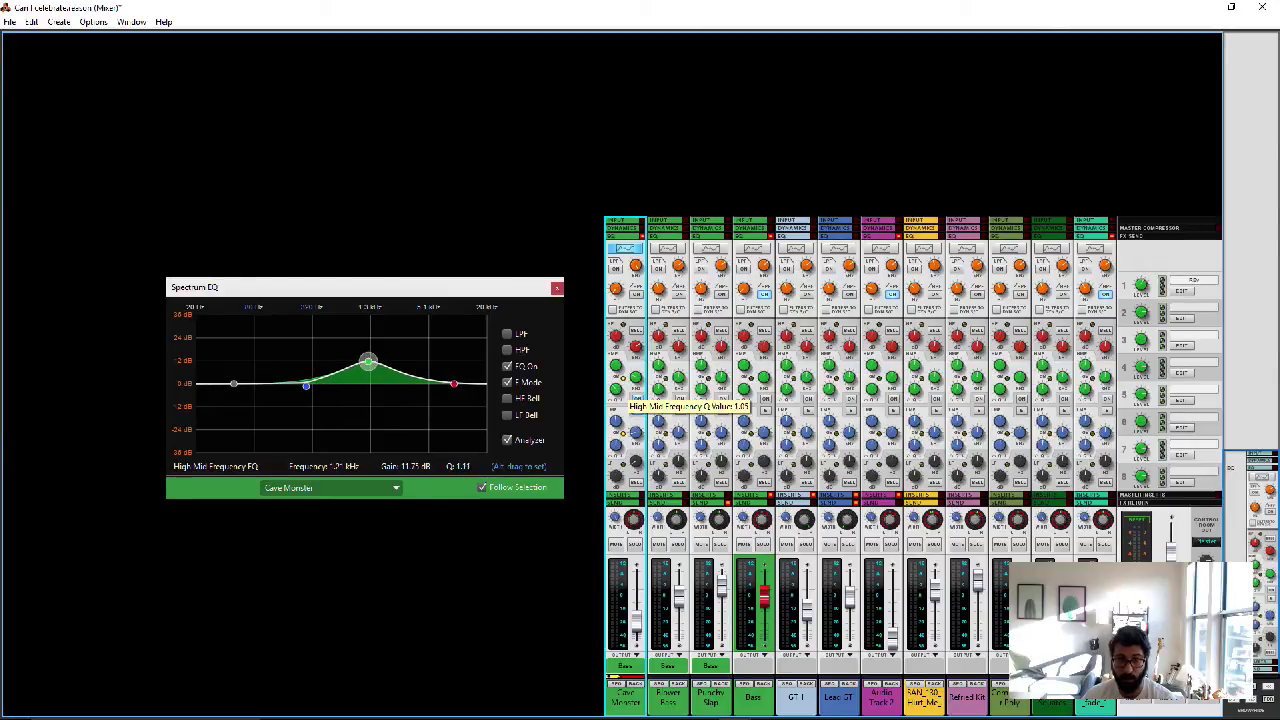
pyautogui.keyDown('alt'); pyautogui.moveTo(368, 361); pyautogui.dragTo(368, 400); pyautogui.keyUp('alt')
pyautogui.scroll(3, 368, 362)
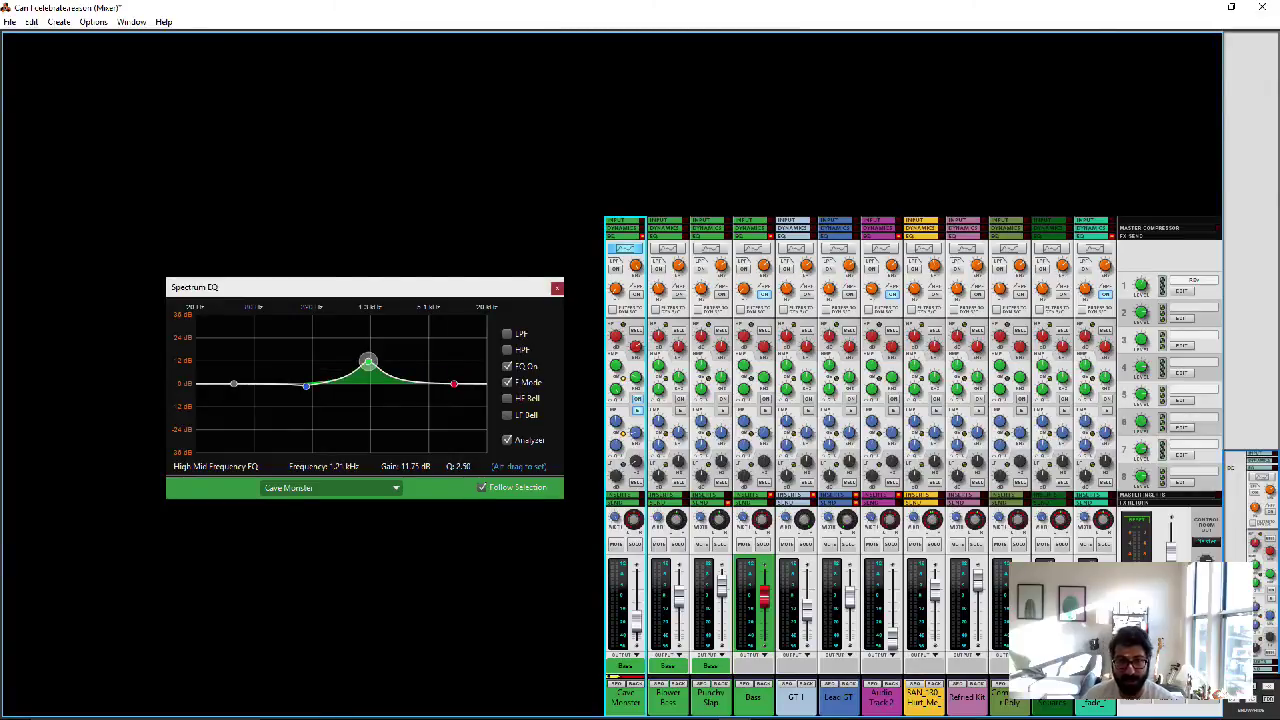
# Close the Spectrum EQ window, briefly reopen and close it for Cave Monster, and toggle the channel's HF Bell option
pyautogui.click(557, 288)
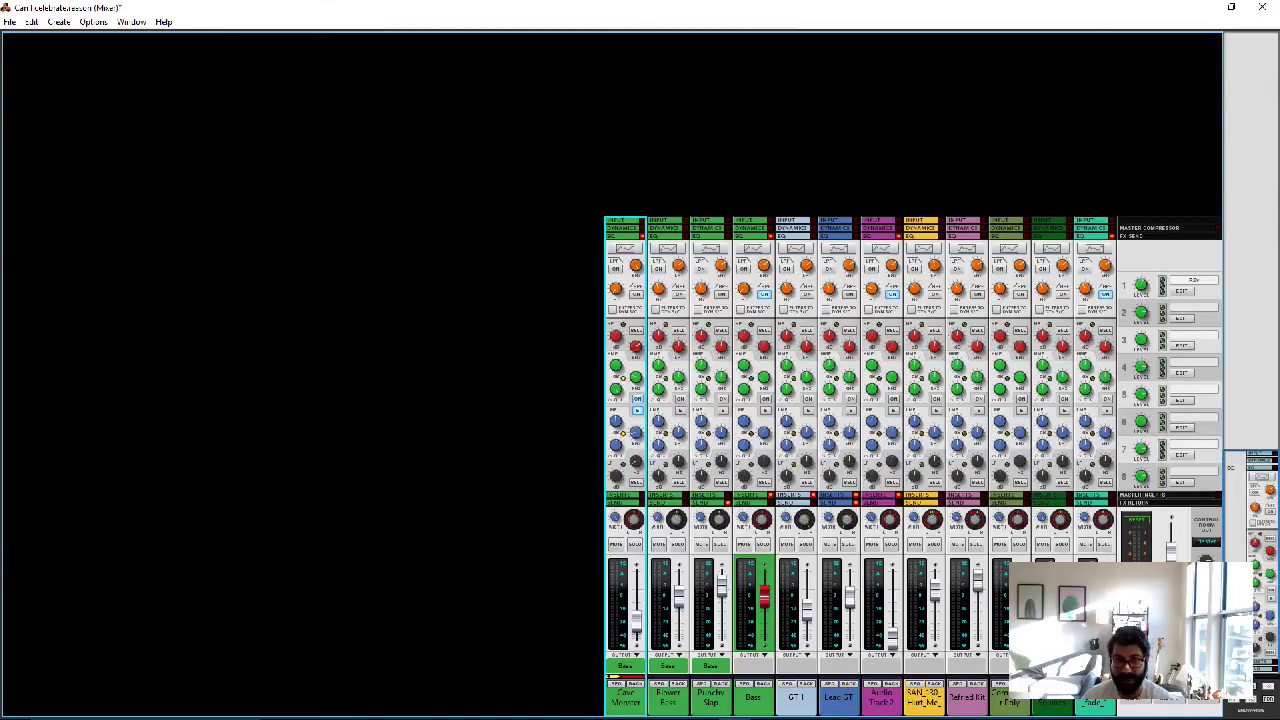
pyautogui.click(625, 248)
pyautogui.click(625, 248)
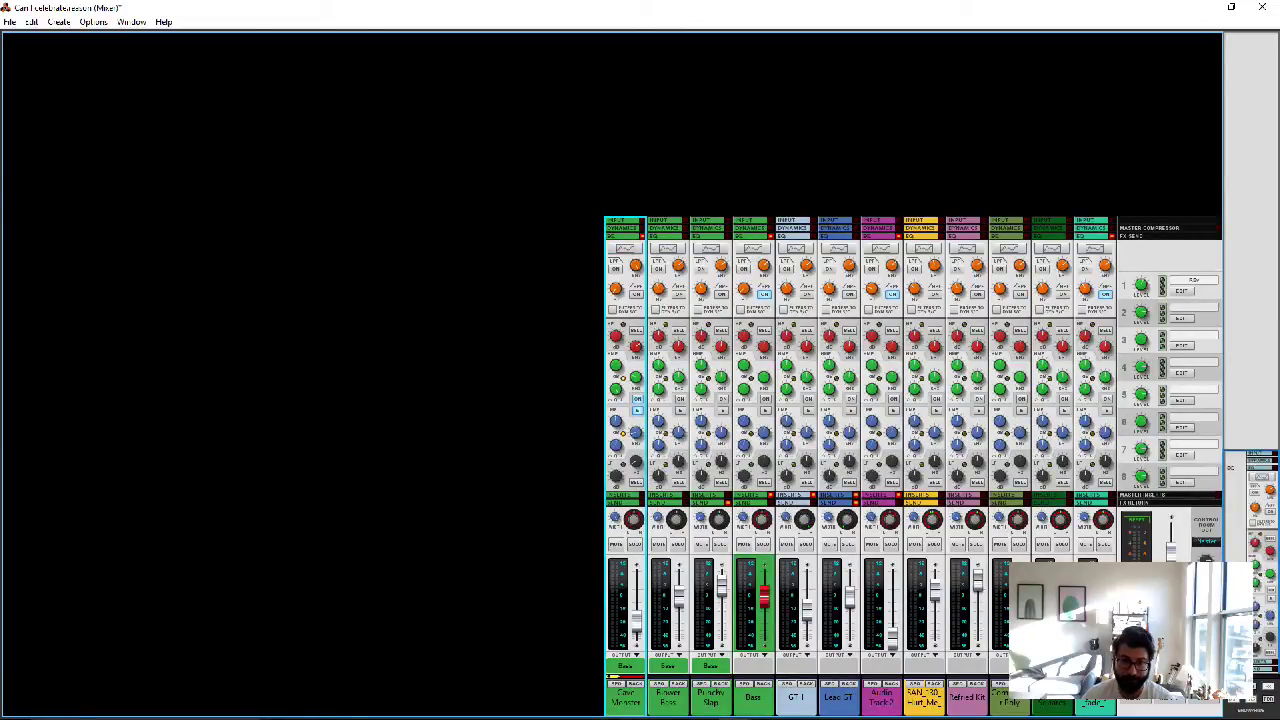
pyautogui.click(636, 330)
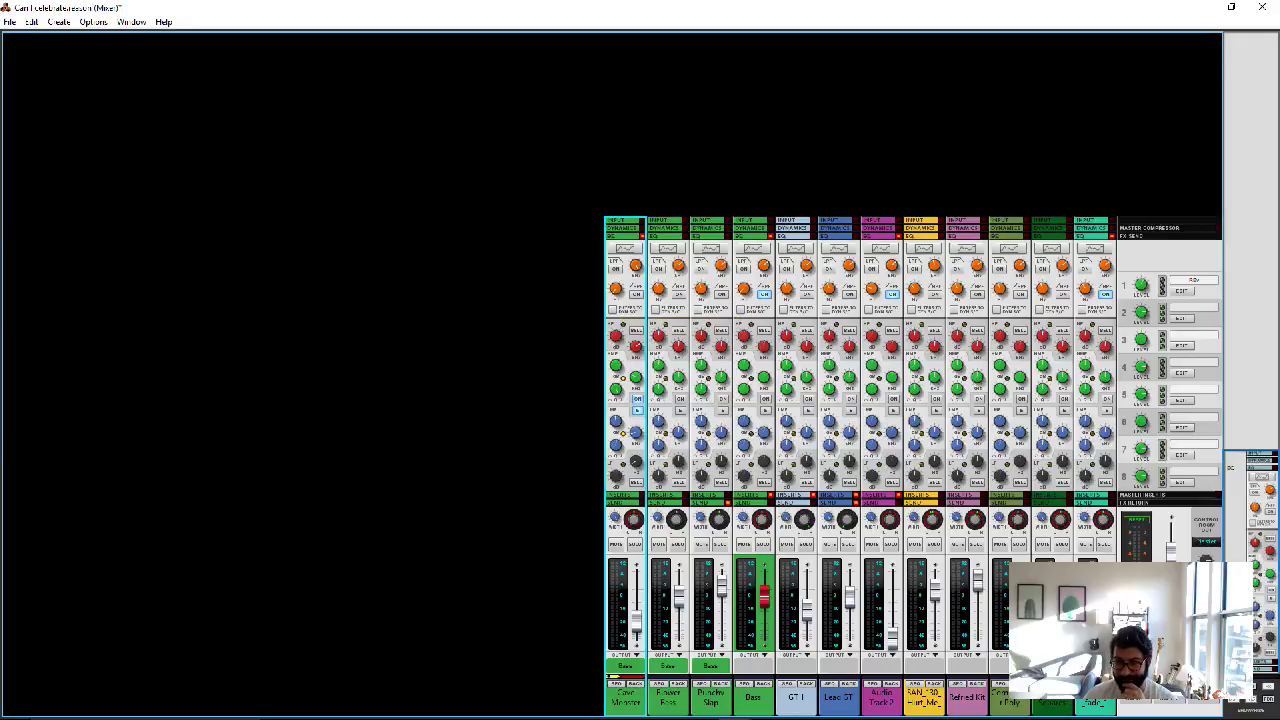
# Show the input section of the mixer channels, adjust Cave Monster's input gain, and raise its level fader
pyautogui.moveTo(700, 718)
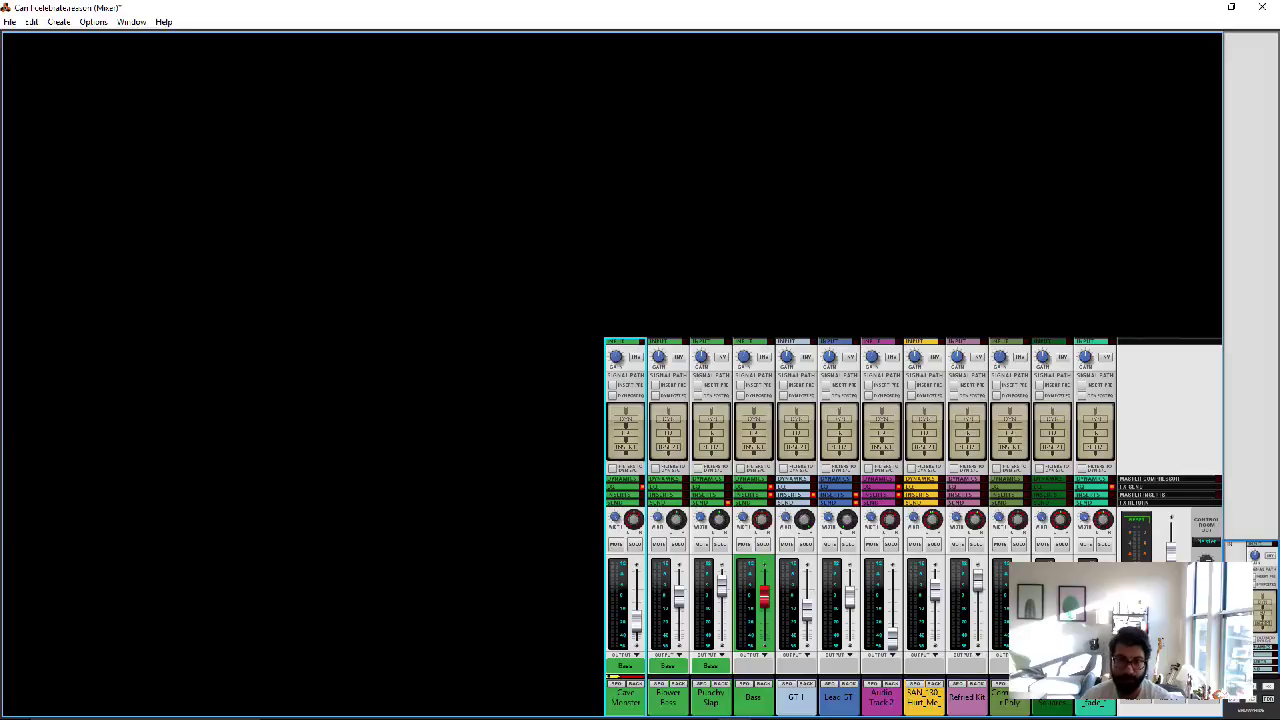
pyautogui.moveTo(616, 357); pyautogui.dragTo(616, 356)
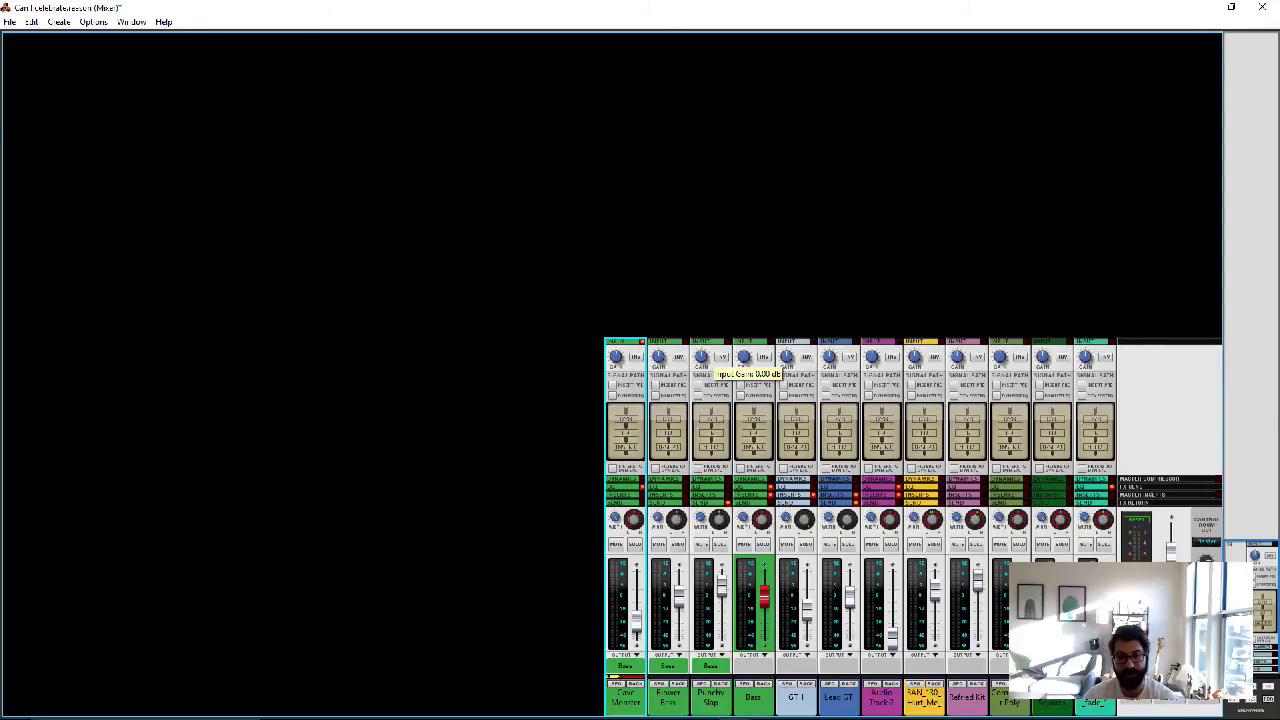
pyautogui.moveTo(636, 621)
pyautogui.mouseDown()
pyautogui.moveTo(636, 641)
pyautogui.moveTo(636, 596)
pyautogui.mouseUp()
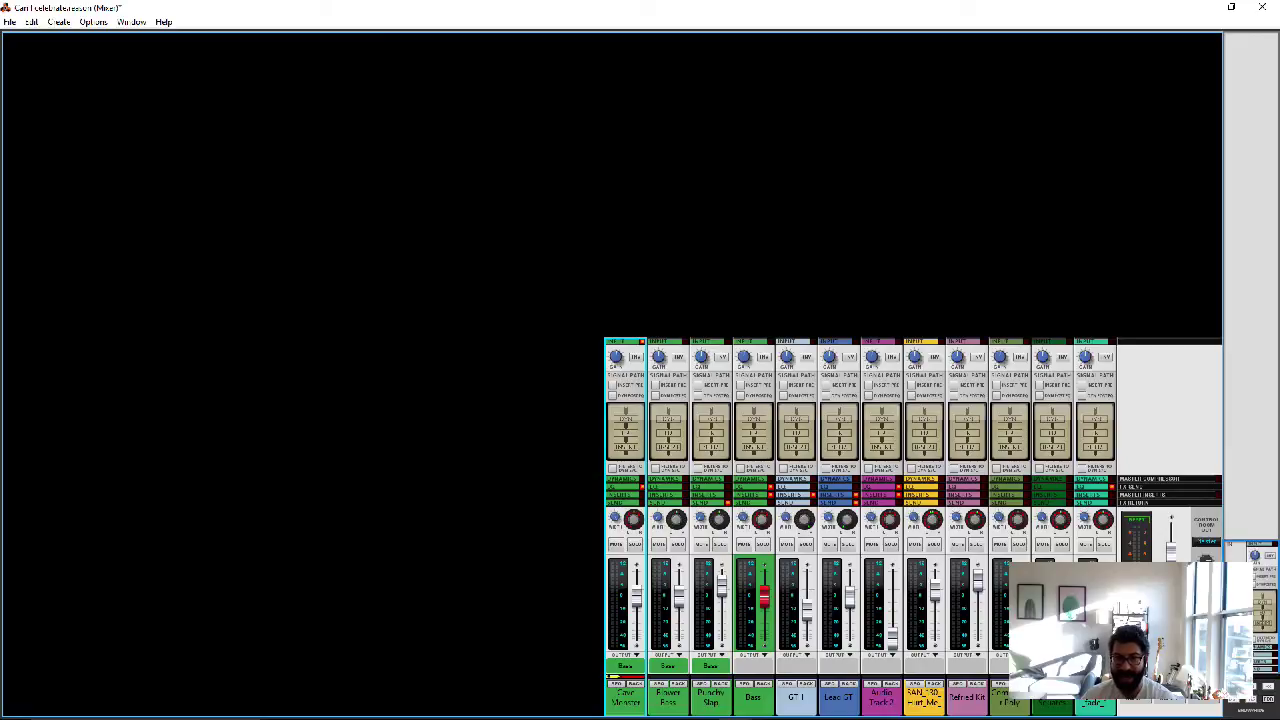
pyautogui.moveTo(616, 356); pyautogui.dragTo(616, 359)
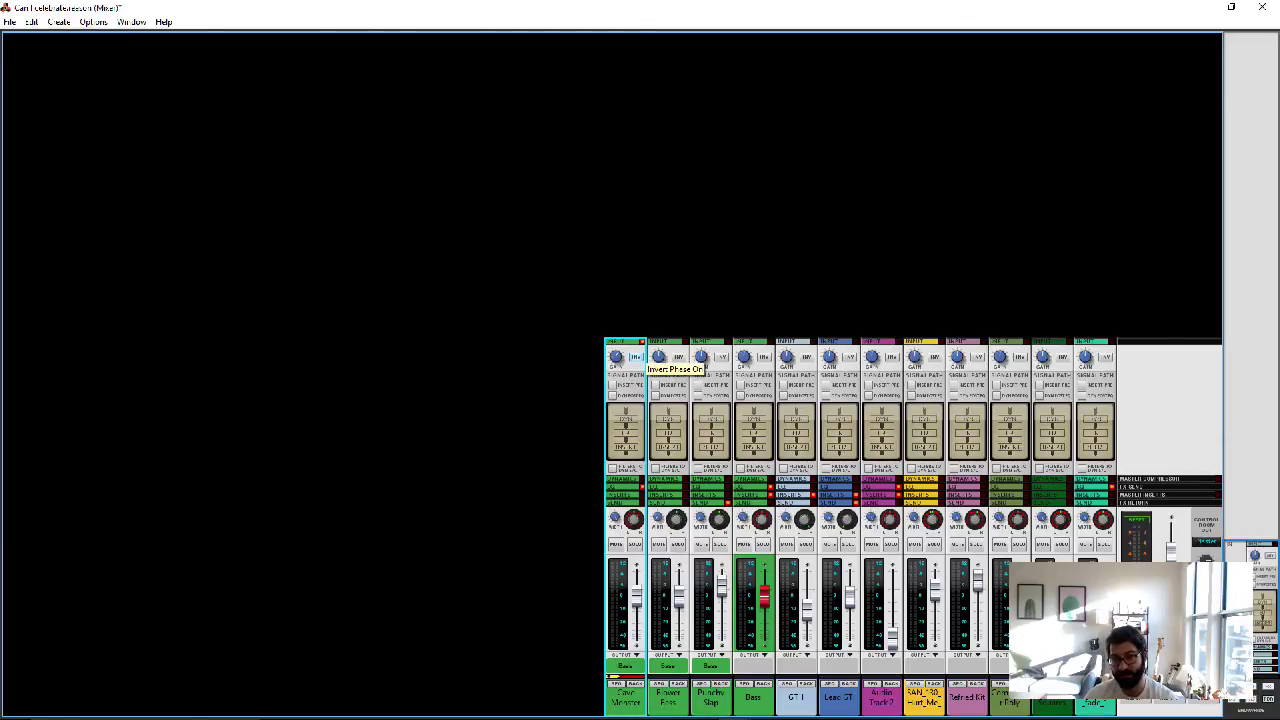
# Toggle Cave Monster's phase inversion, enable Insert Pre and Dyn Post EQ in its signal path, and switch Filters to Dynamics Sidechain on and off
pyautogui.click(636, 356)
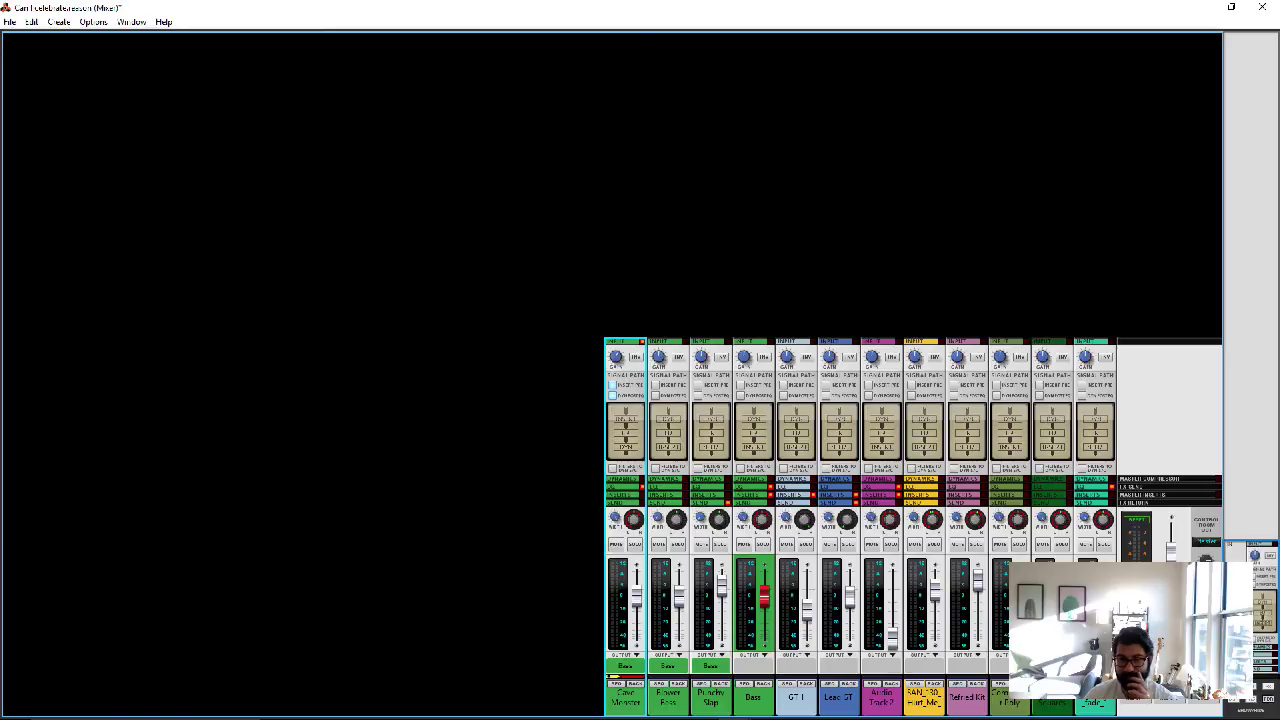
pyautogui.click(612, 469)
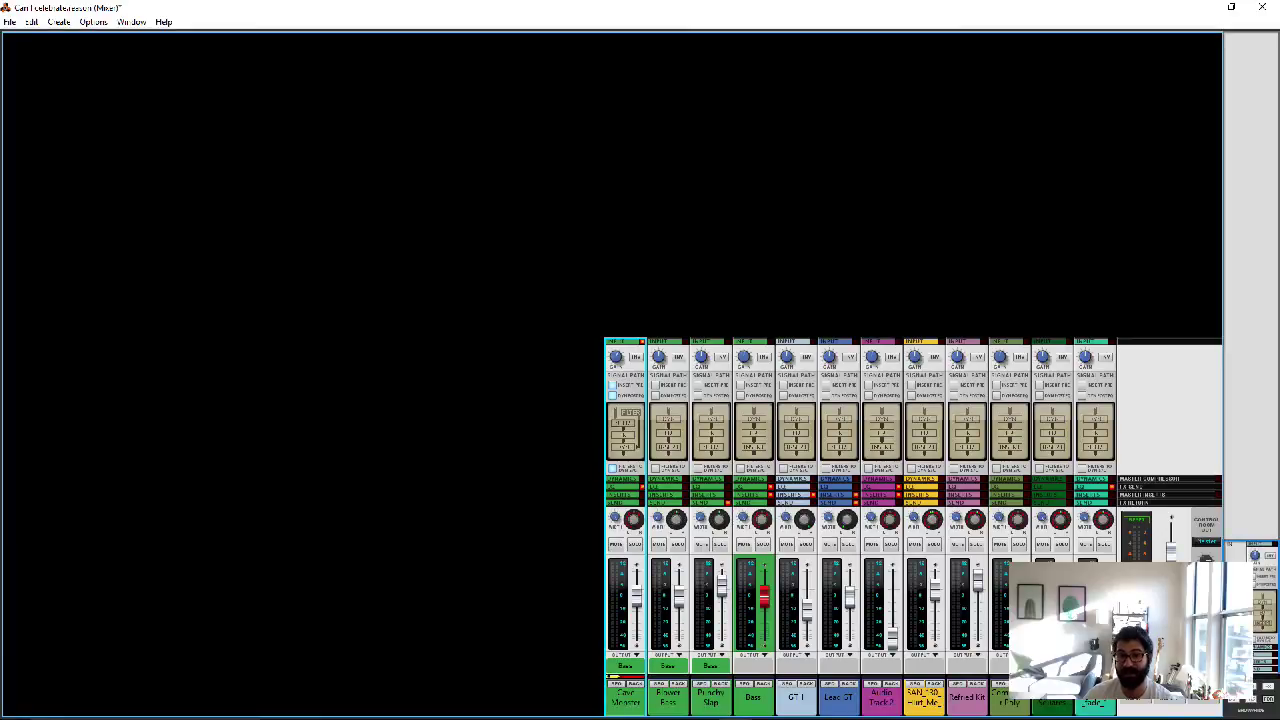
pyautogui.click(613, 468)
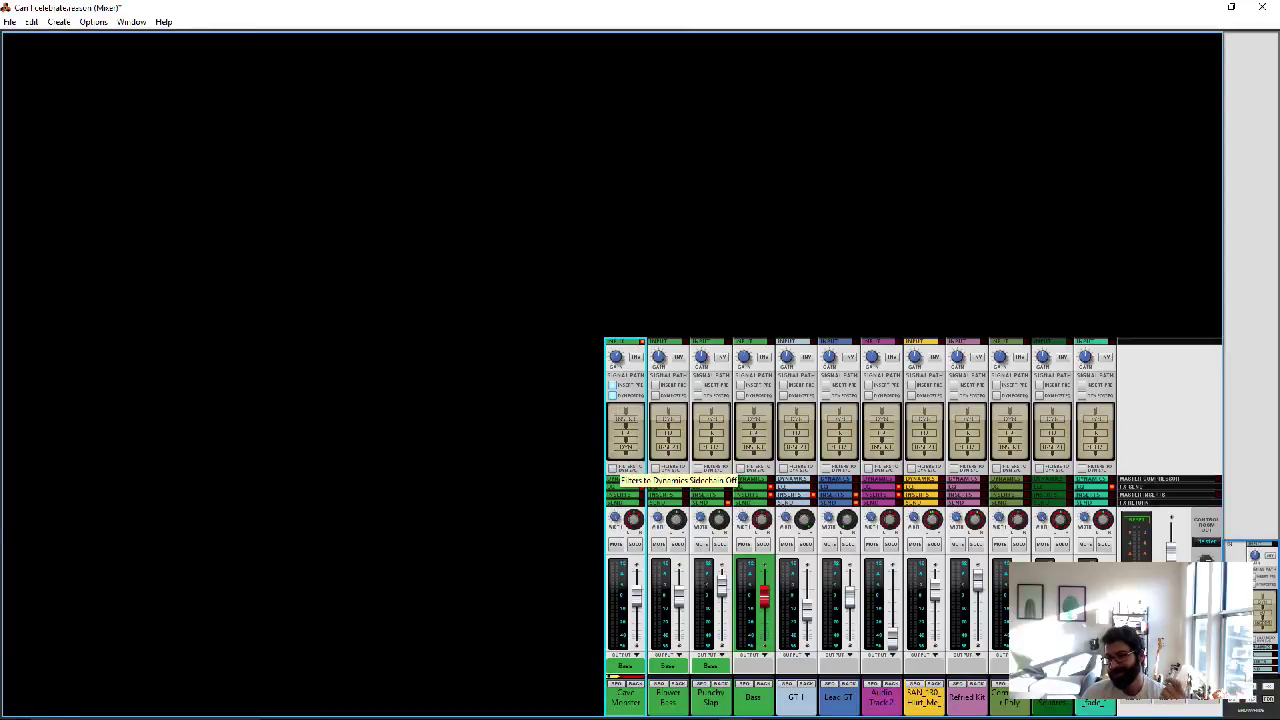